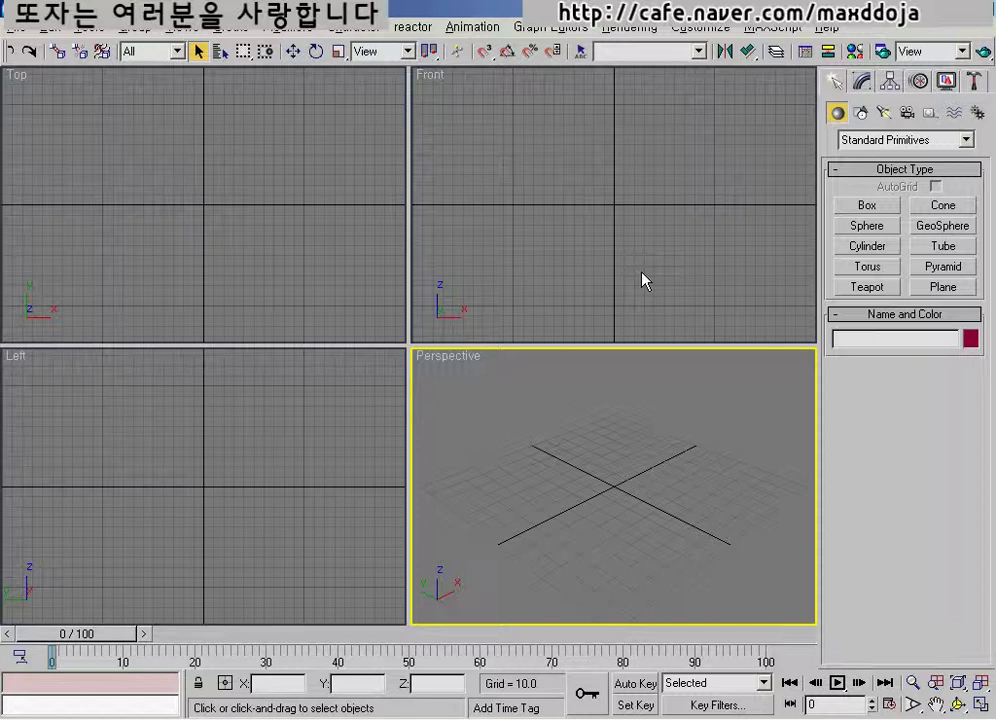
Look over the Blinn basic parameters of the first default material in the Material Editor.
left_click(855, 51)
left_click_drag(222, 572, 262, 495)
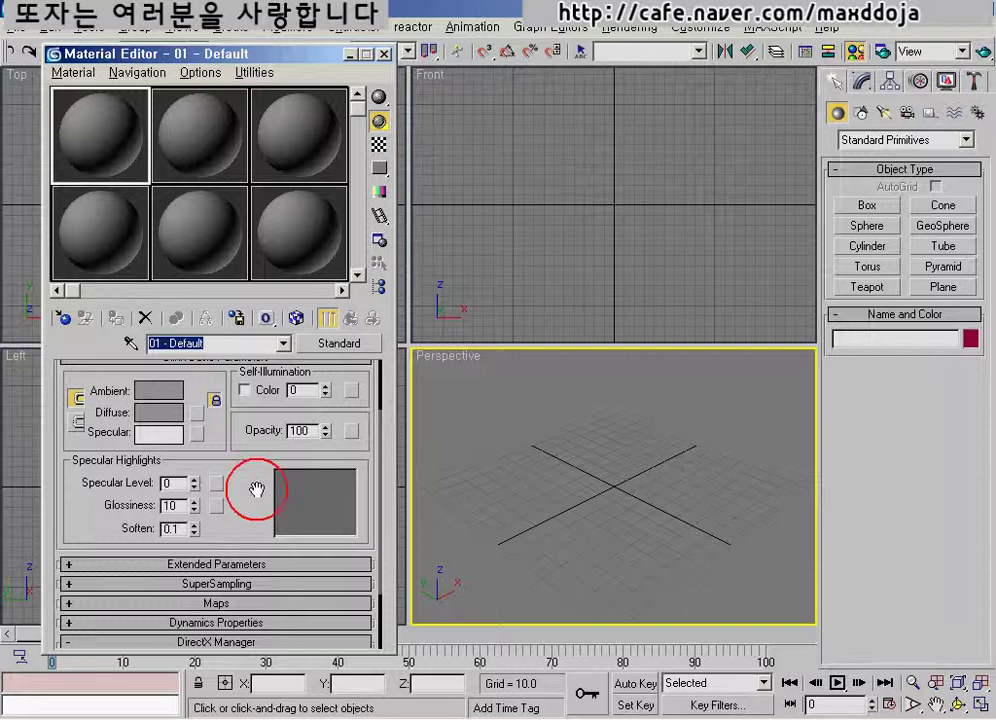
left_click_drag(260, 487, 253, 527)
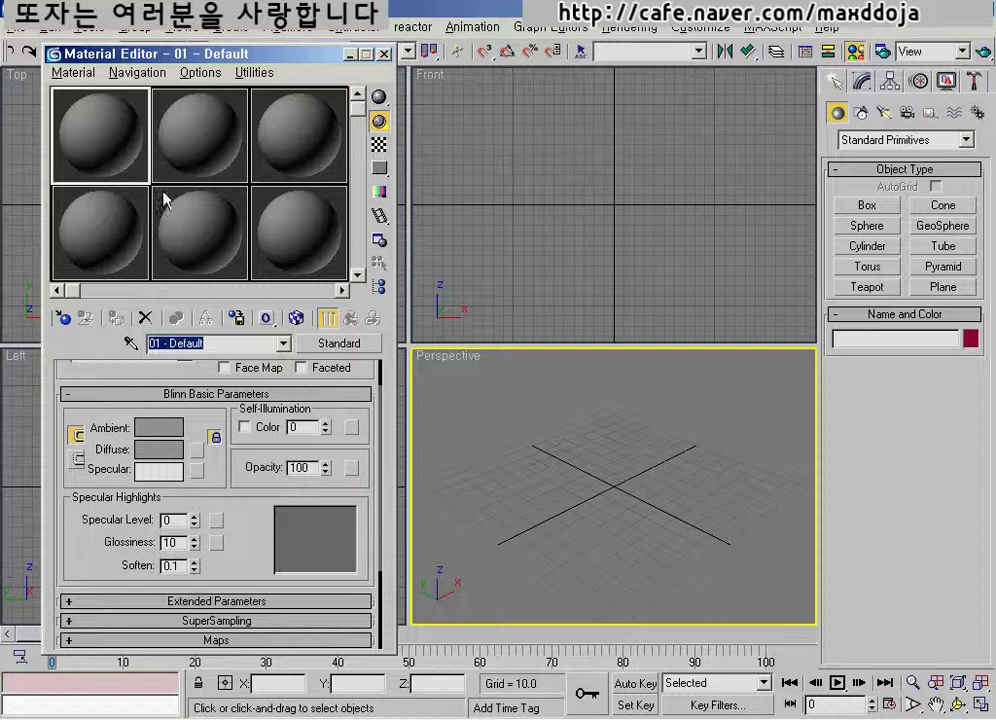
left_click(383, 54)
Draw a large ground plane in the Top view and move it to about X 0.9, Y -0.8.
left_click(941, 287)
left_click(198, 247)
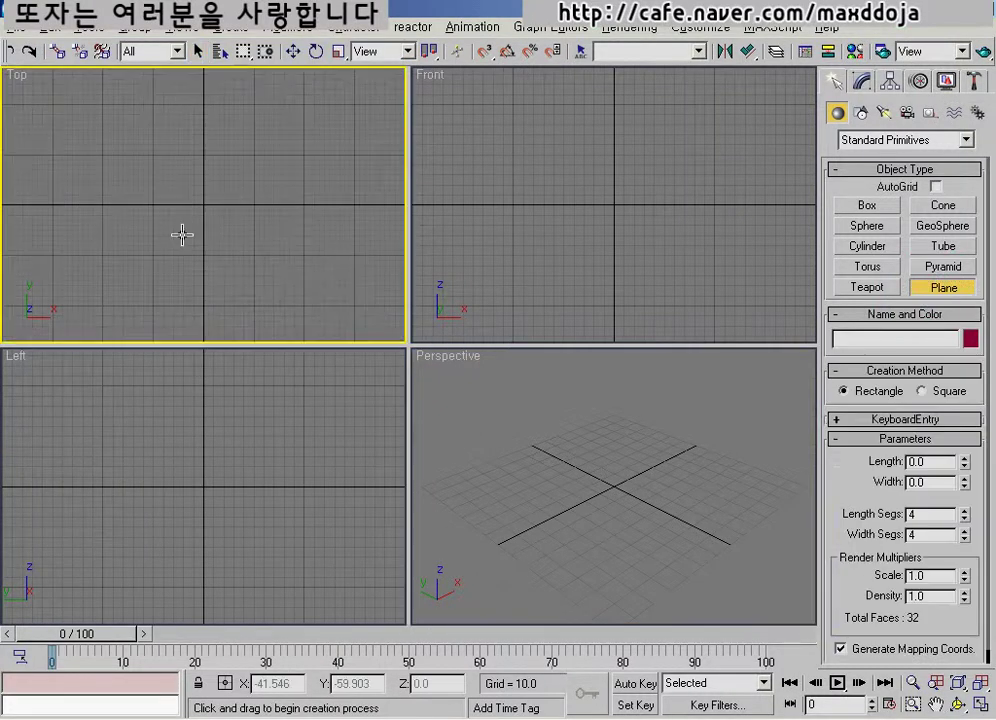
left_click(84, 108)
mouse_move(84, 108)
left_mouse_down()
mouse_move(333, 338)
mouse_move(329, 349)
mouse_move(357, 341)
left_mouse_up()
right_click(244, 213)
right_click(244, 213)
left_click(266, 229)
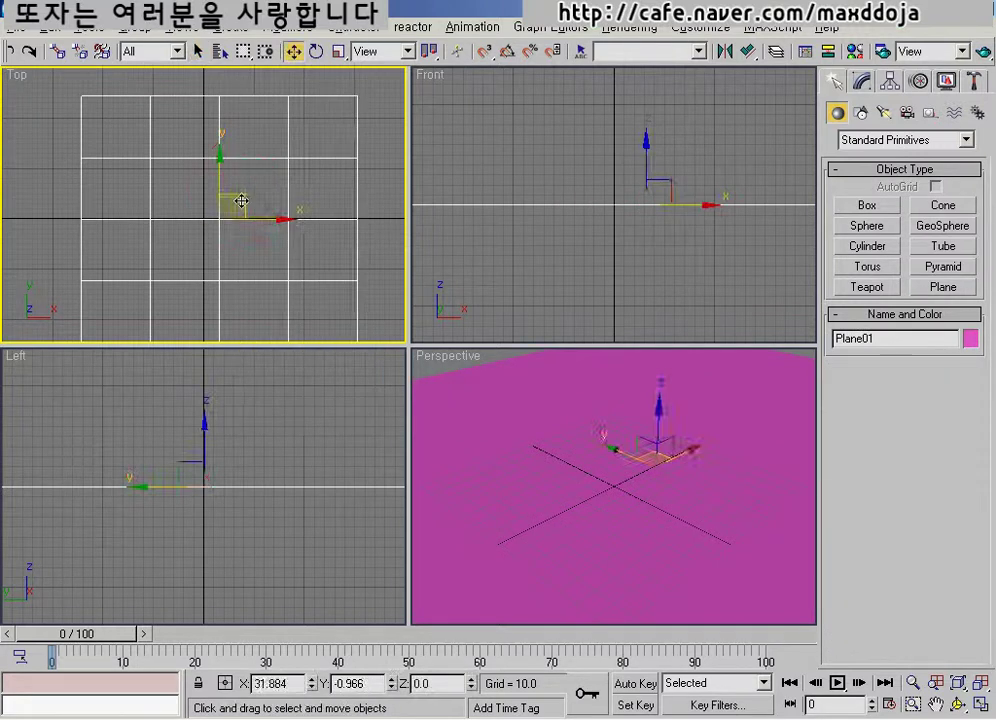
mouse_move(231, 202)
left_mouse_down()
mouse_move(222, 200)
mouse_move(230, 200)
left_mouse_up()
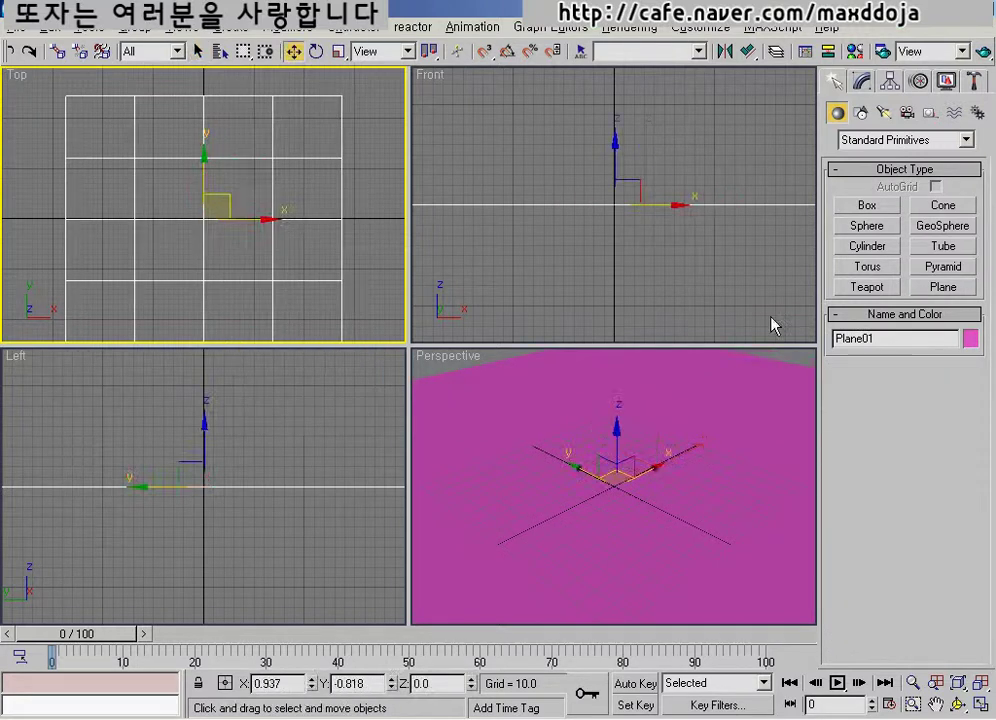
Create a torus knot near the plane's center in the Top view and raise it to about Z 27 above the plane.
left_click(900, 142)
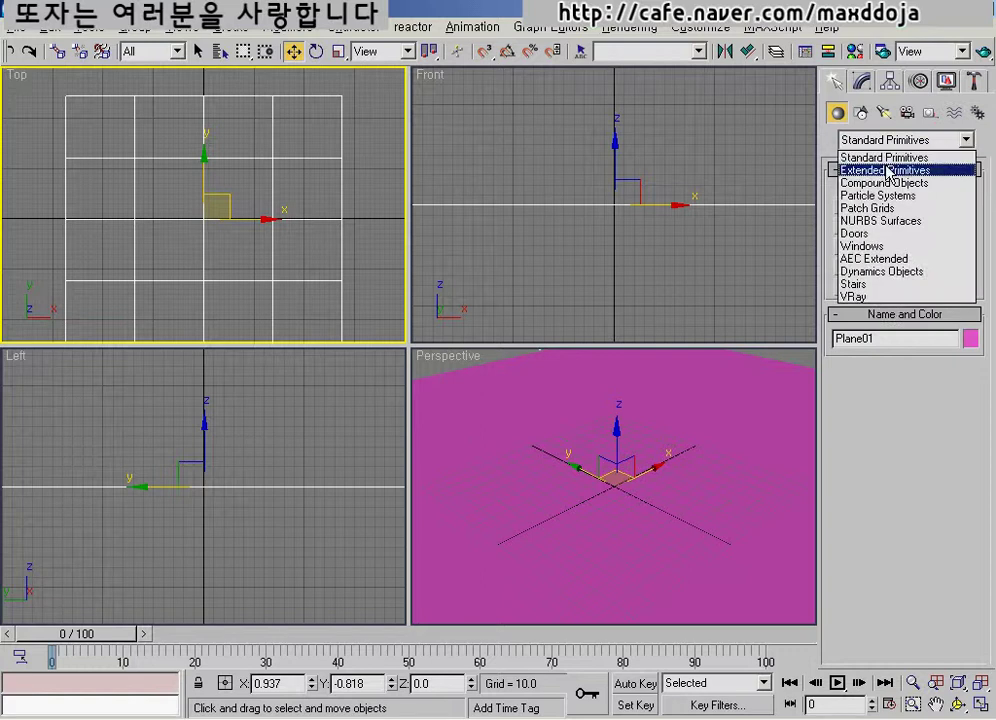
left_click(895, 166)
left_click(910, 206)
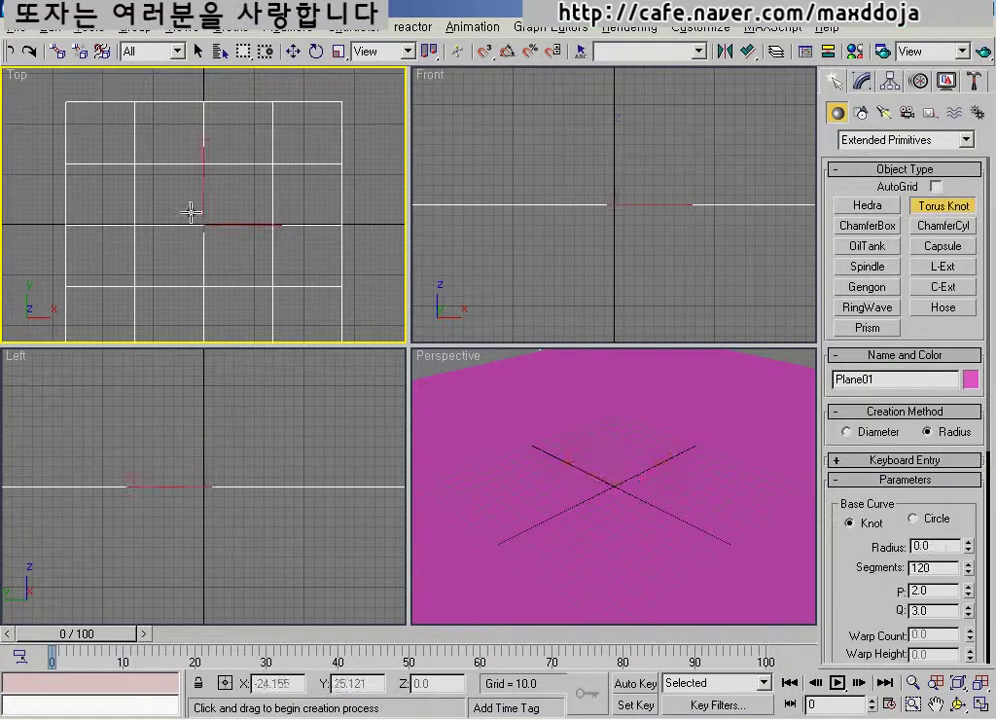
mouse_move(194, 211)
left_mouse_down()
mouse_move(200, 240)
mouse_move(193, 228)
left_mouse_up()
left_click(607, 246)
key("w")
left_click_drag(590, 168, 590, 142)
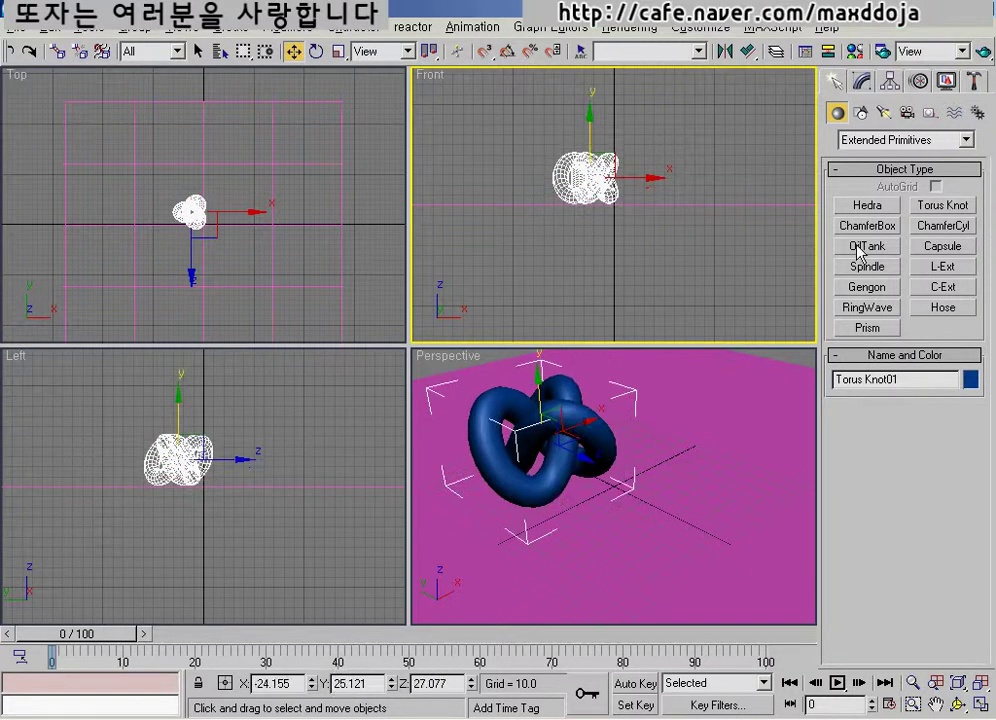
Create a sphere of radius about 21.3 below the torus knot in the Top view and raise it about 21.3 onto the plane.
left_click(880, 140)
left_click(862, 158)
left_click(867, 226)
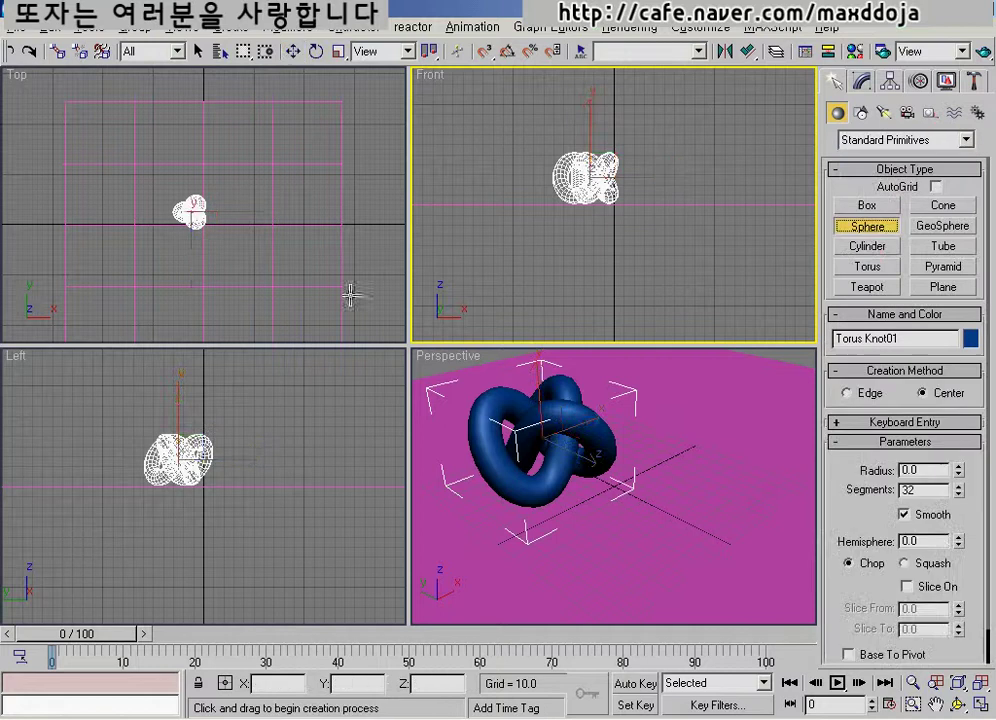
left_click_drag(205, 262, 215, 264)
right_click(480, 150)
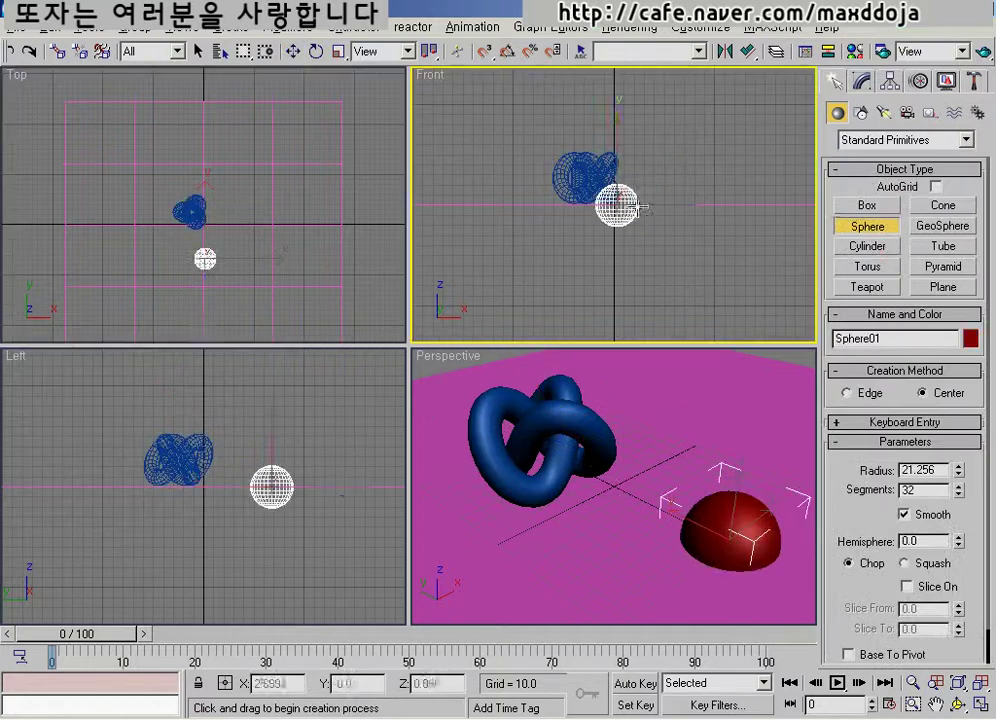
key("w")
mouse_move(617, 172)
left_mouse_down()
mouse_move(617, 157)
mouse_move(616, 178)
left_mouse_up()
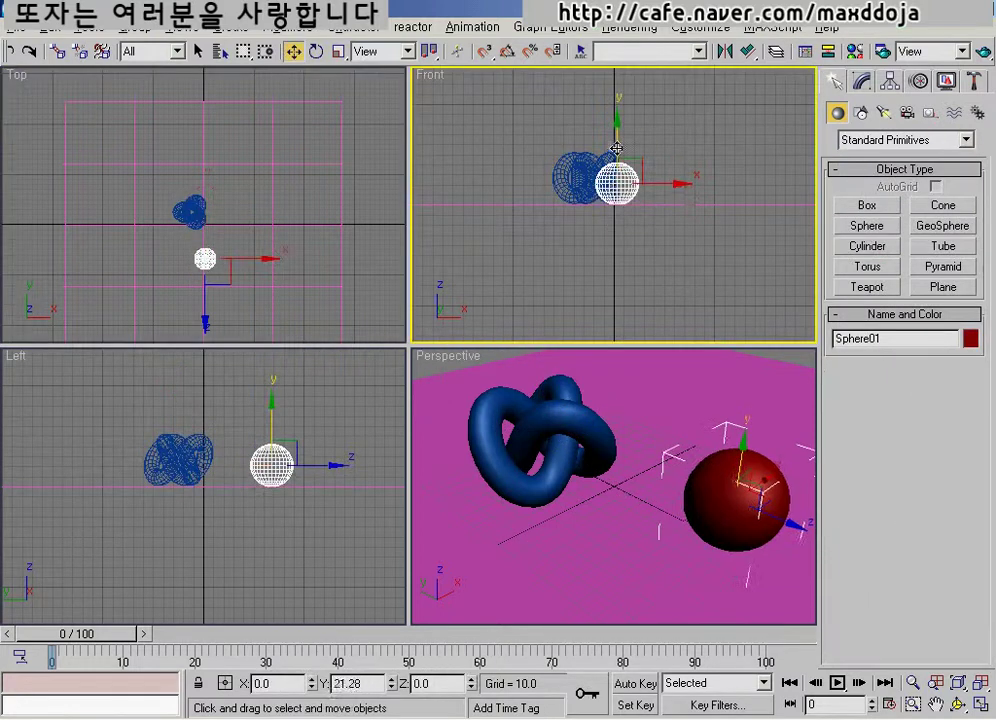
Draw a small sphere of radius about 7.5 between the torus knot and the large sphere in the Top view.
right_click(675, 515)
mouse_move(665, 505)
middle_mouse_down()
mouse_move(660, 525)
mouse_move(660, 502)
middle_mouse_up()
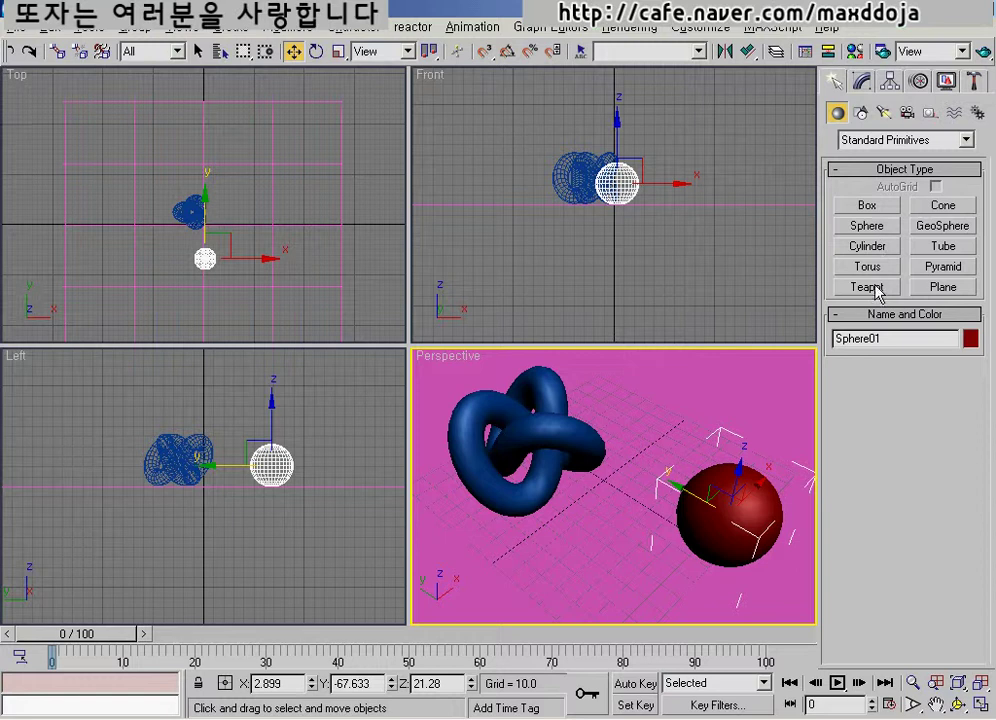
left_click(867, 225)
scroll(196, 242, "up", 4)
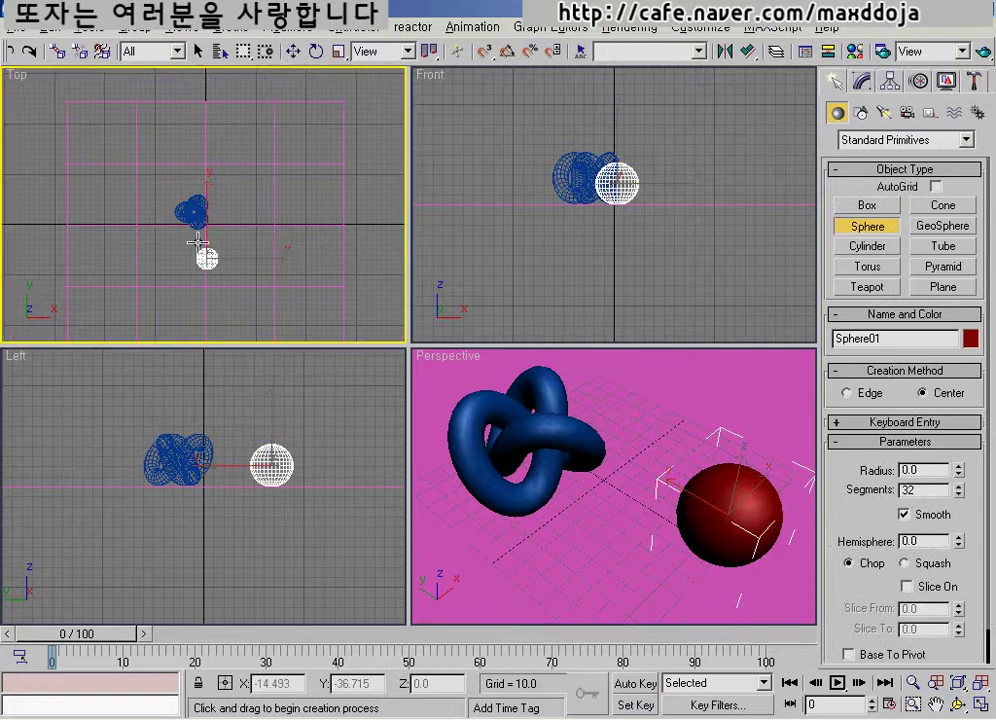
middle_click_drag(196, 242, 245, 171)
left_click_drag(245, 176, 249, 180)
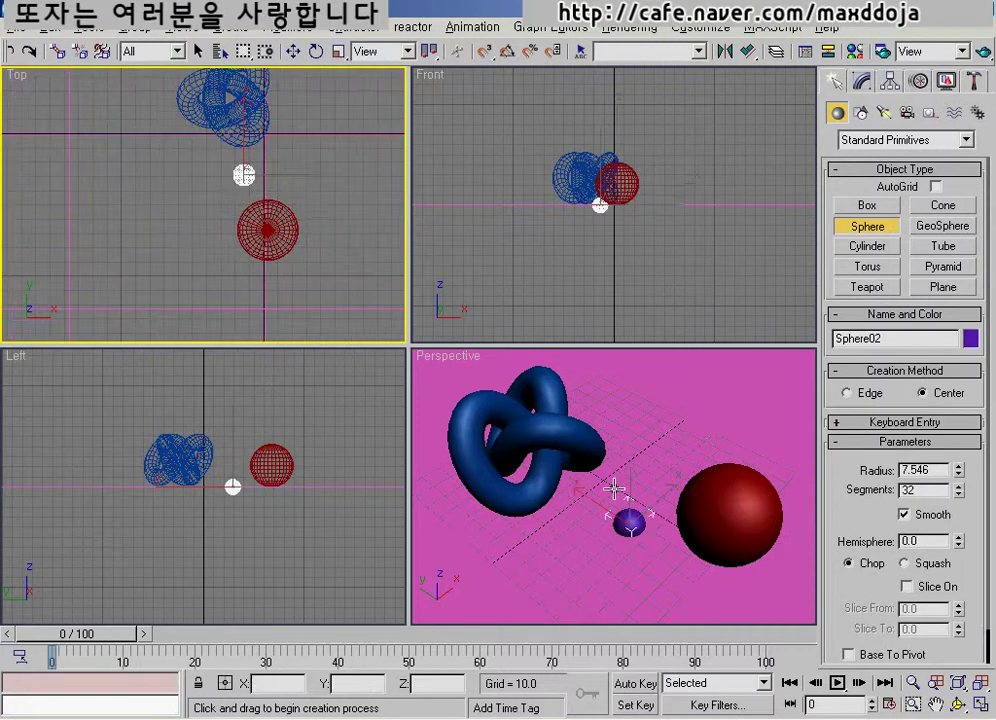
Raise the small sphere to about Z 8.7 and shift it slightly toward the torus knot to about Y -26.2.
right_click(614, 484)
right_click(570, 216)
key("w")
left_click_drag(600, 200, 599, 150)
right_click(632, 510)
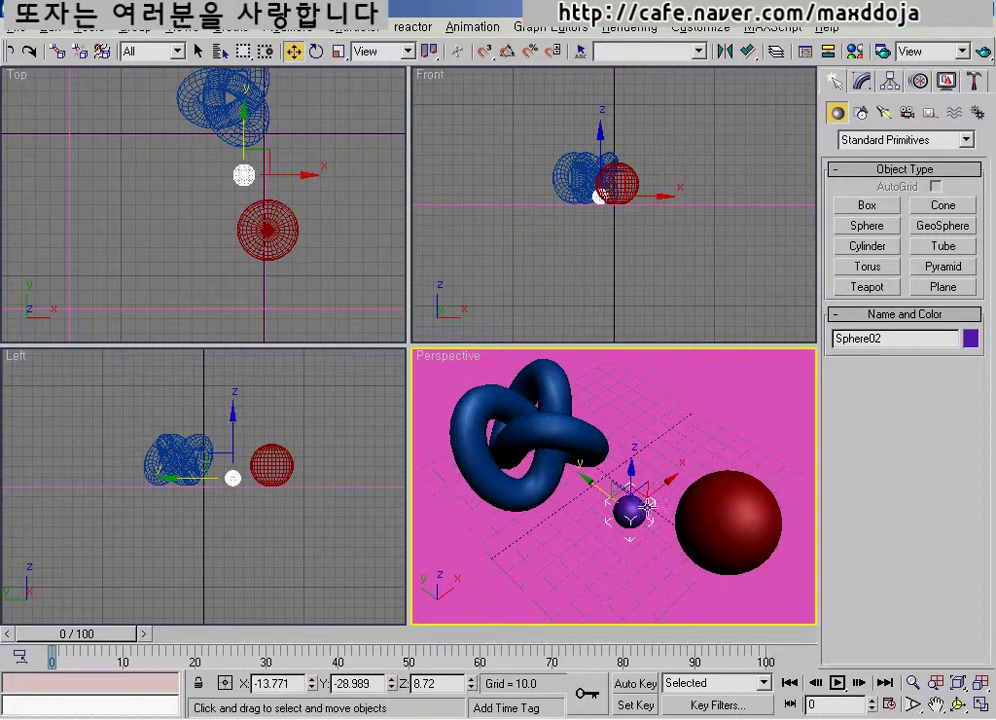
left_click_drag(589, 479, 593, 510)
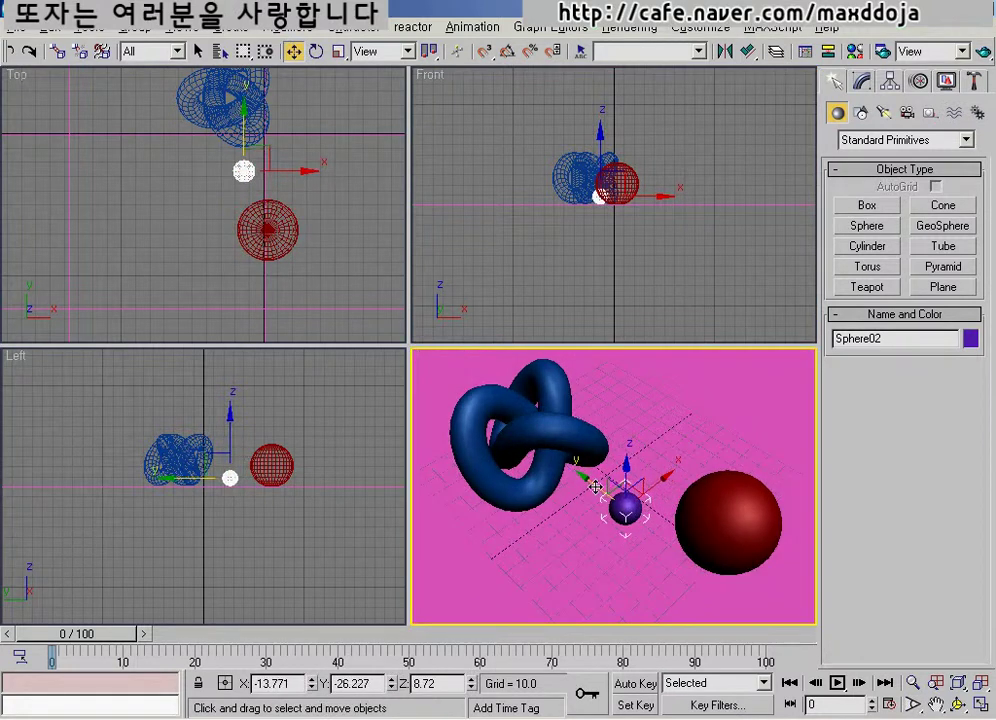
middle_click_drag(594, 515, 591, 516)
Assign the 01 - Default material from the Material Editor to the ground plane.
left_click(855, 51)
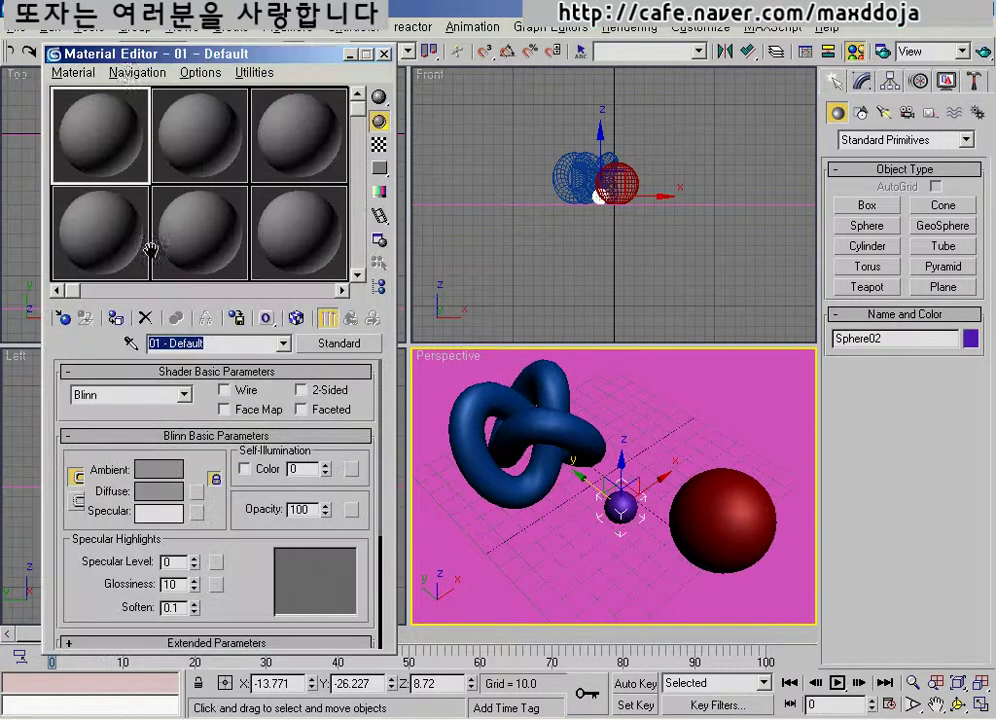
left_click_drag(90, 52, 72, 56)
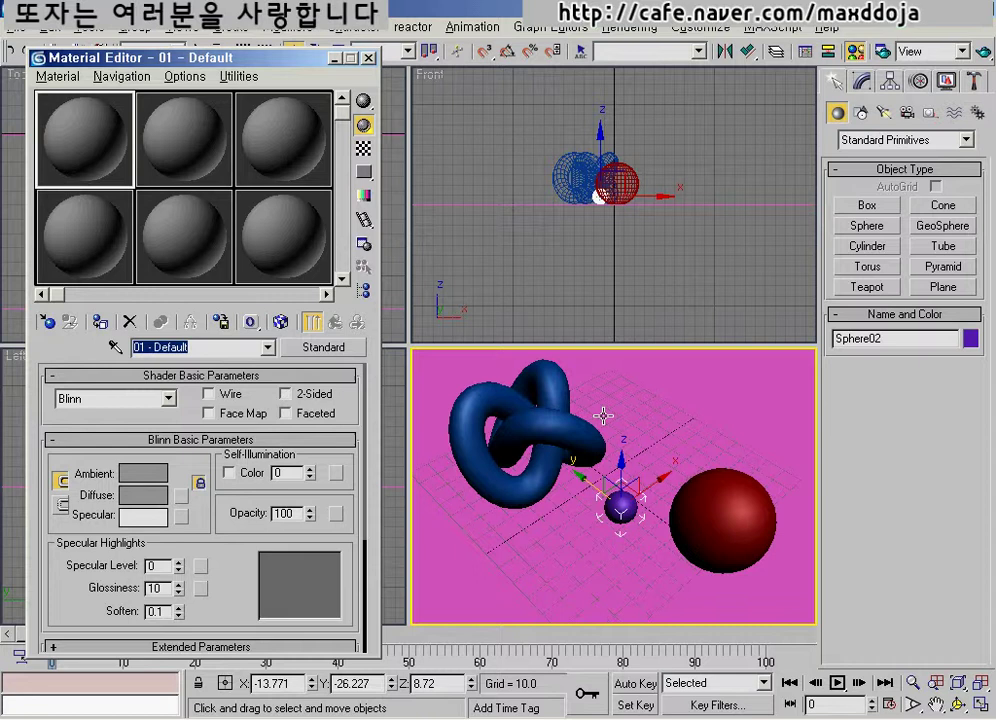
left_click(745, 282)
left_click(745, 390)
left_click(88, 158)
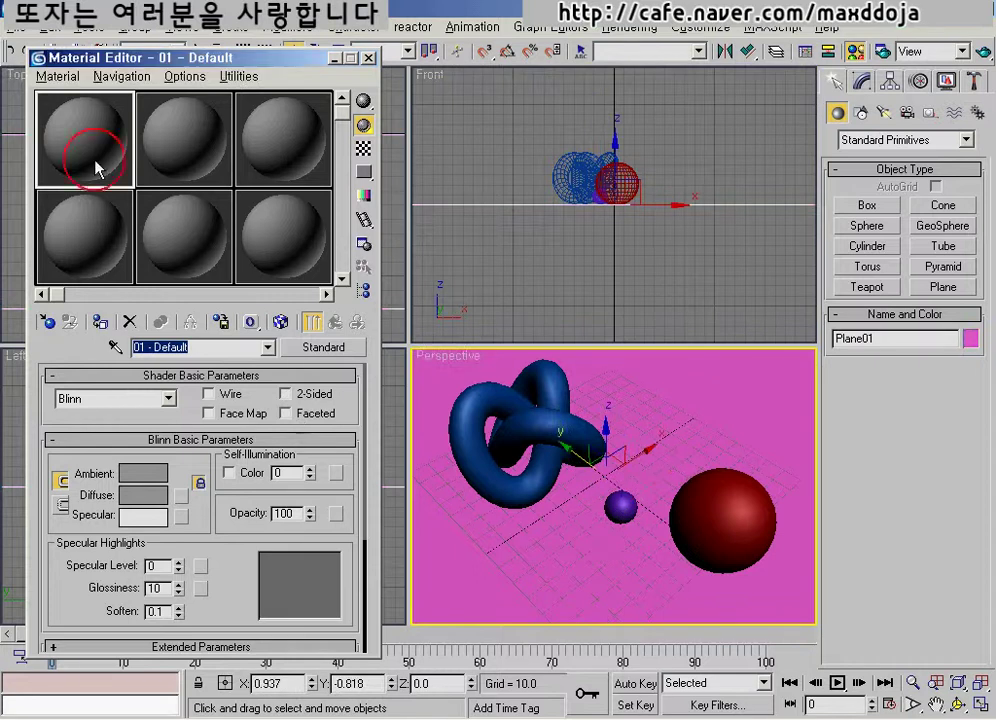
left_click(101, 322)
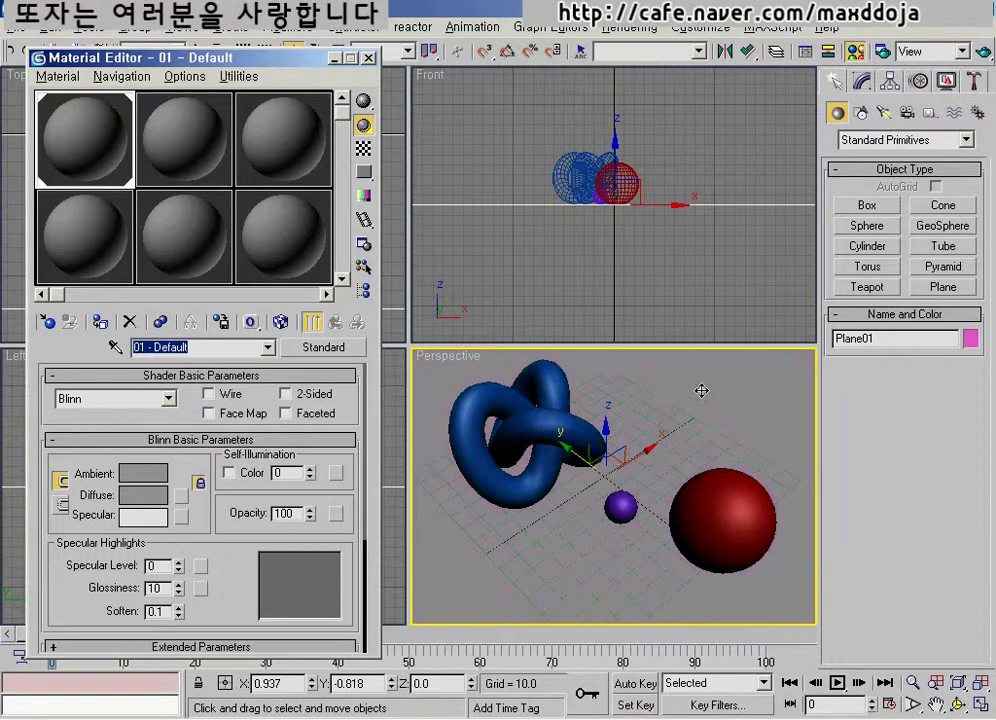
Change the ground material's diffuse color to a light beige gray.
left_click(143, 494)
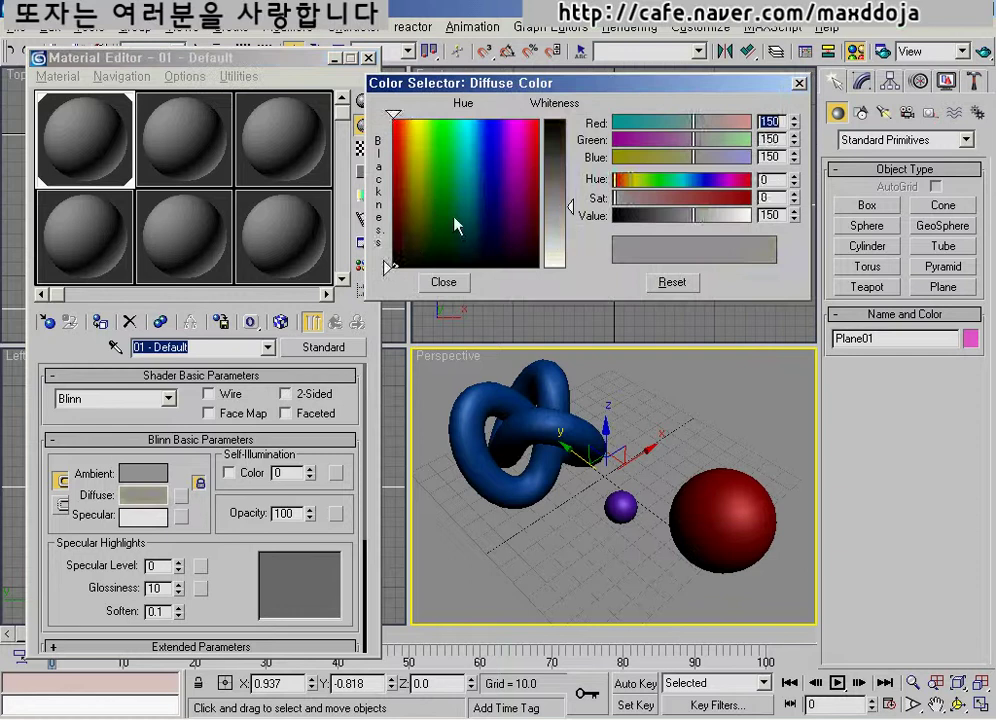
left_click(411, 241)
mouse_move(550, 222)
left_mouse_down()
mouse_move(540, 216)
mouse_move(557, 232)
left_mouse_up()
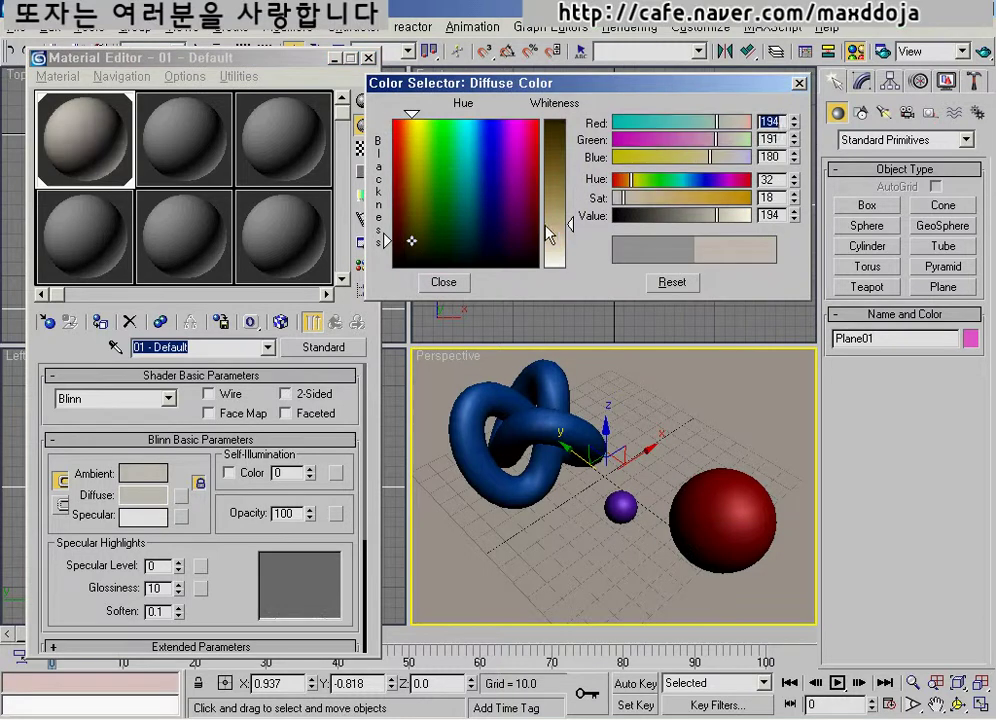
left_click(405, 241)
left_click(448, 284)
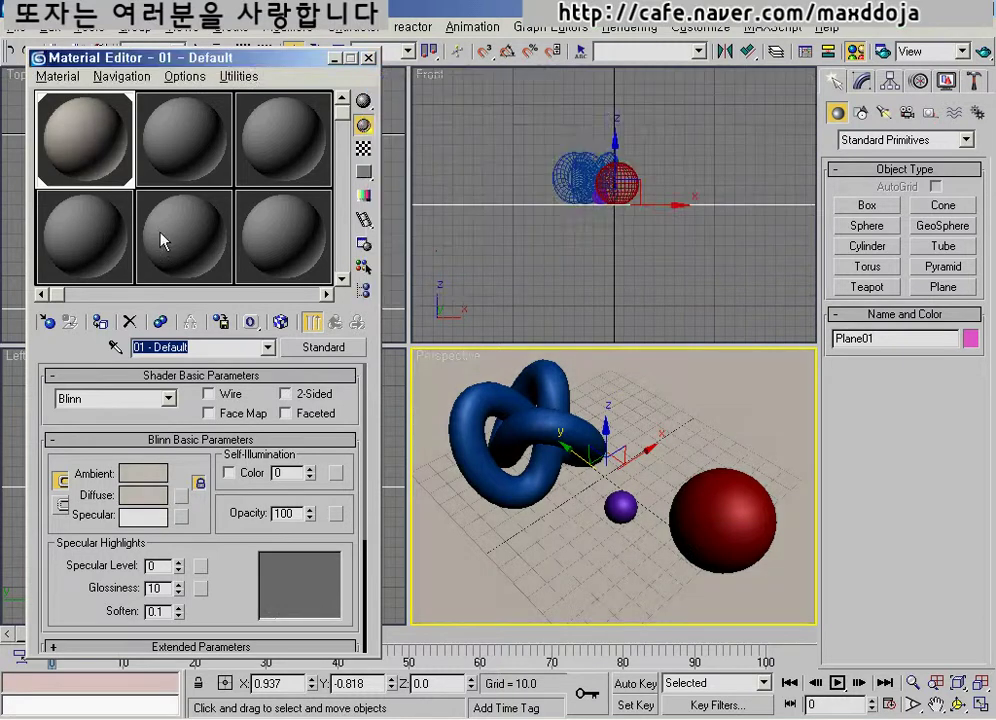
Assign the 02 - Default material to the large red sphere and rename the material as metal.
left_click(536, 271)
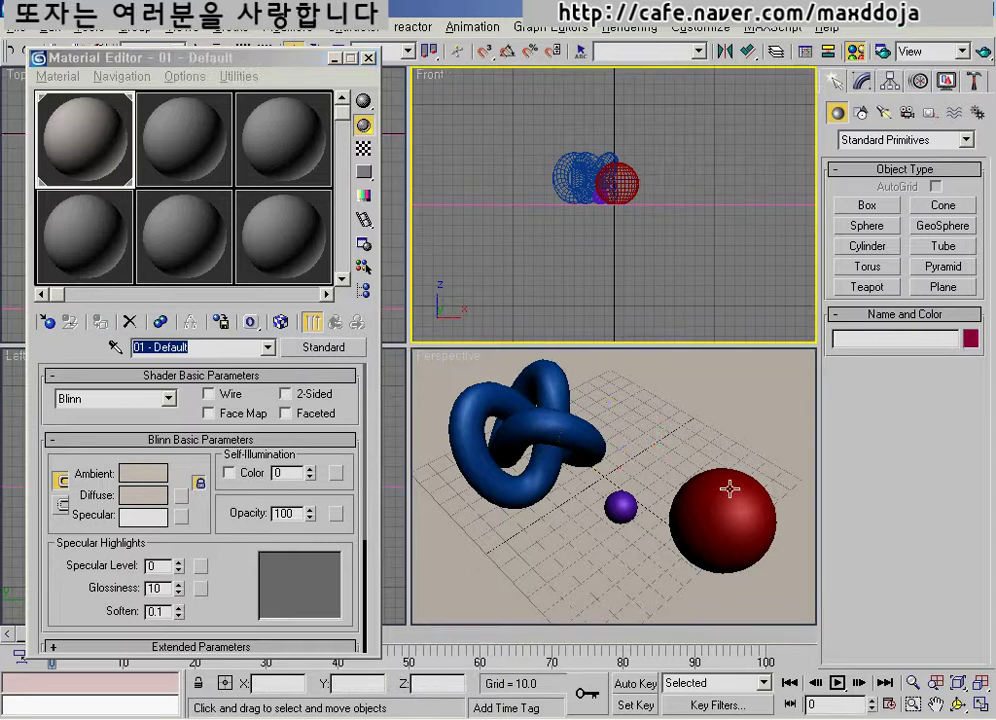
left_click(731, 485)
left_click(150, 120)
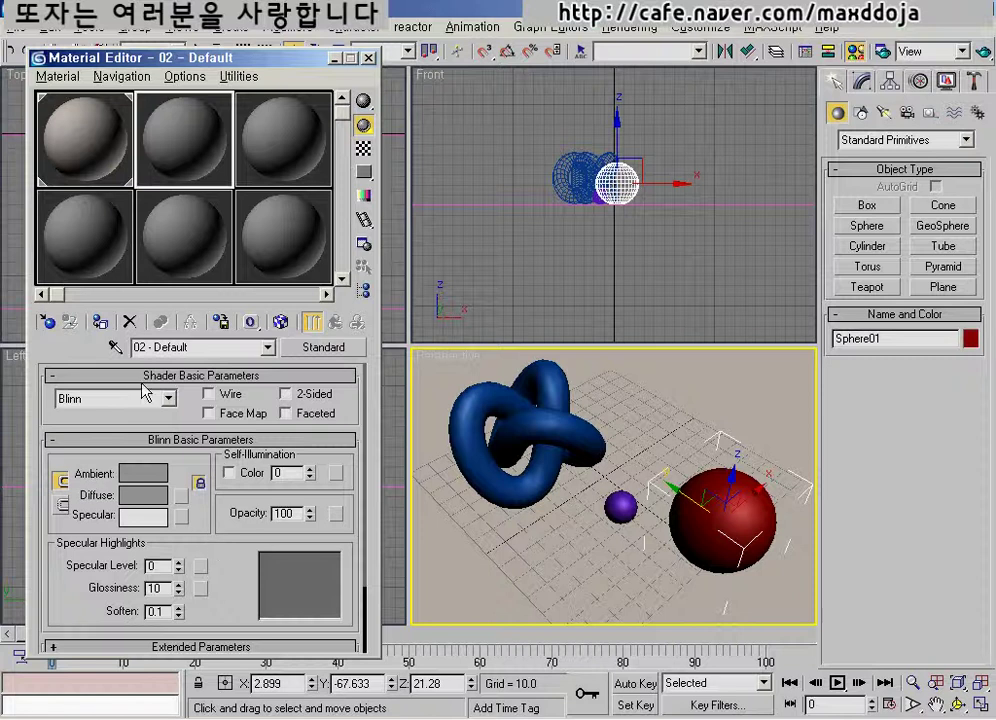
left_click_drag(225, 570, 241, 502)
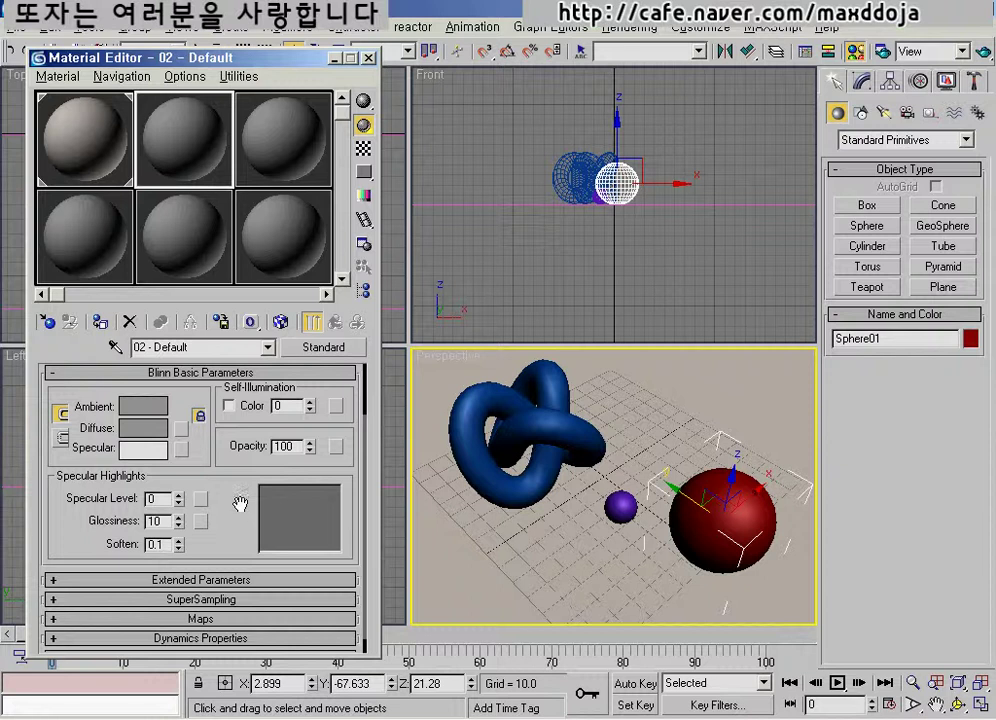
left_click(100, 321)
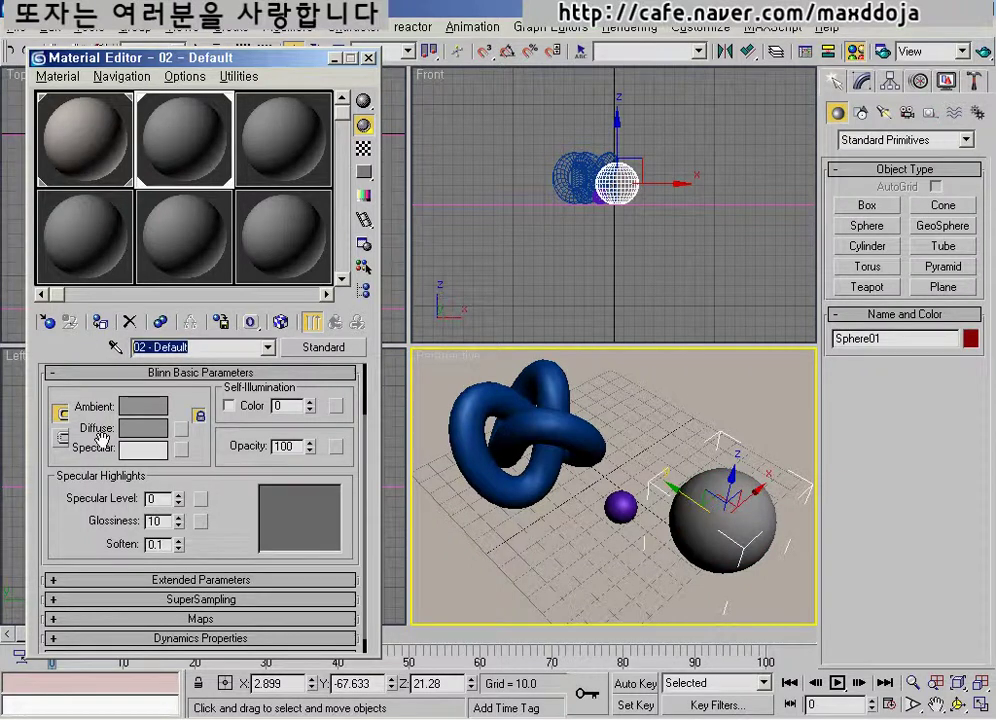
type("s")
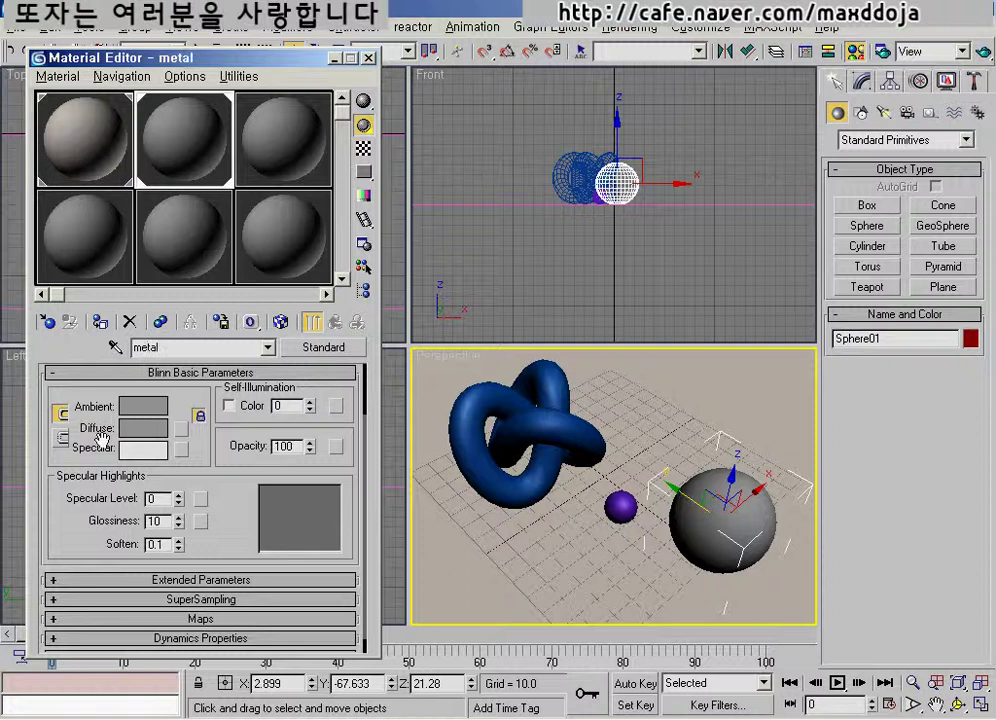
Set the metal material's specular level to 128 and glossiness to 56.
scroll(100, 420, "up", 3)
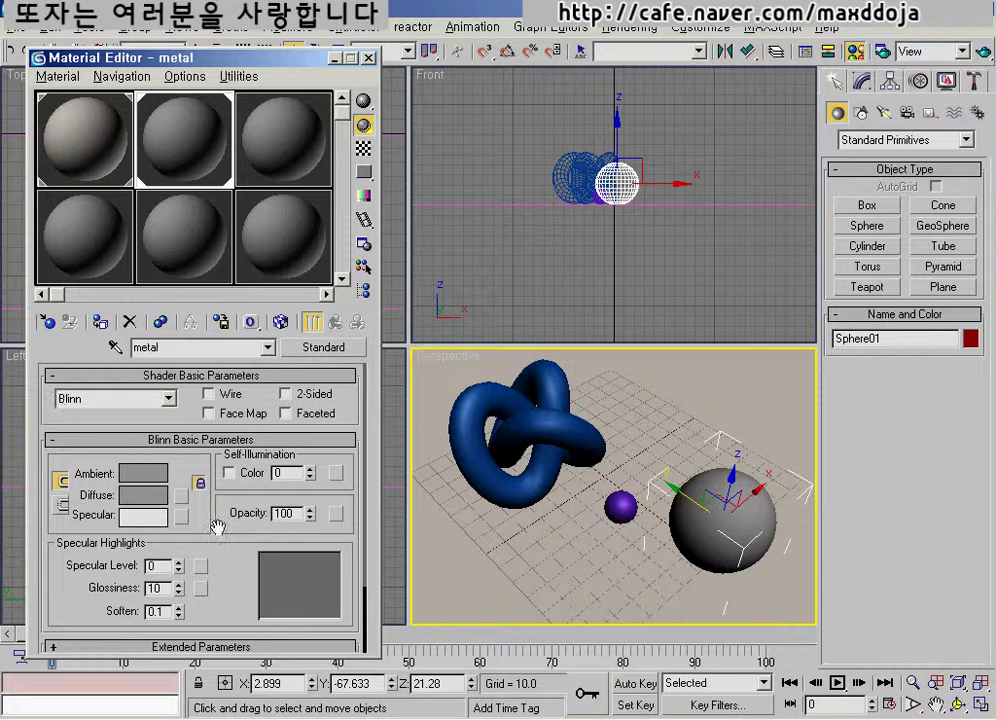
left_click_drag(222, 538, 223, 495)
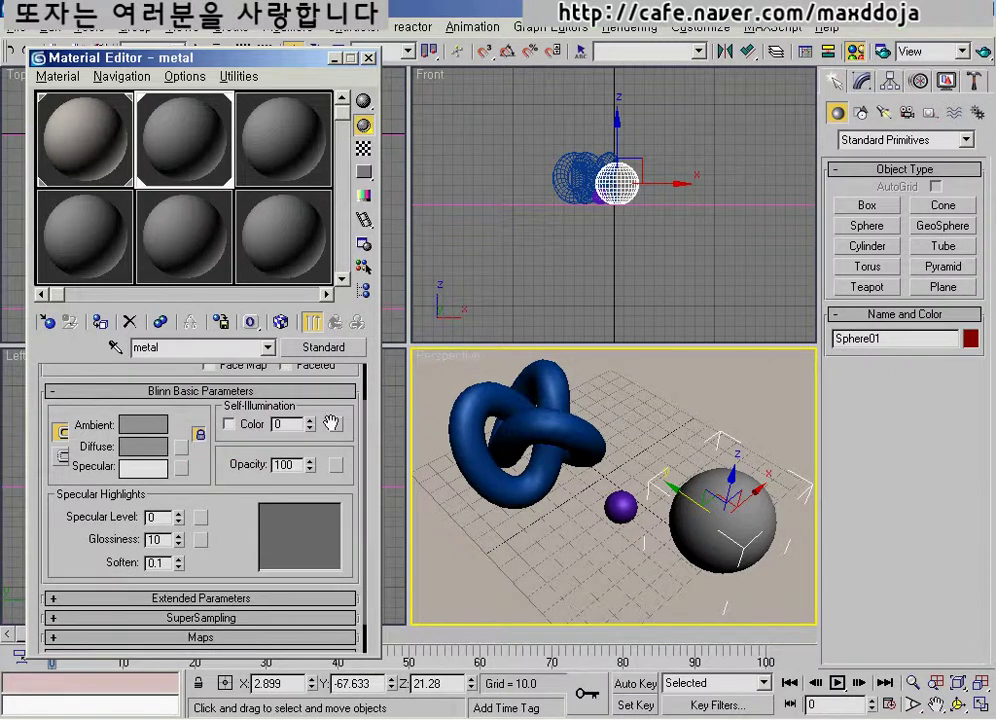
left_click_drag(178, 517, 175, 390)
left_click_drag(178, 539, 178, 493)
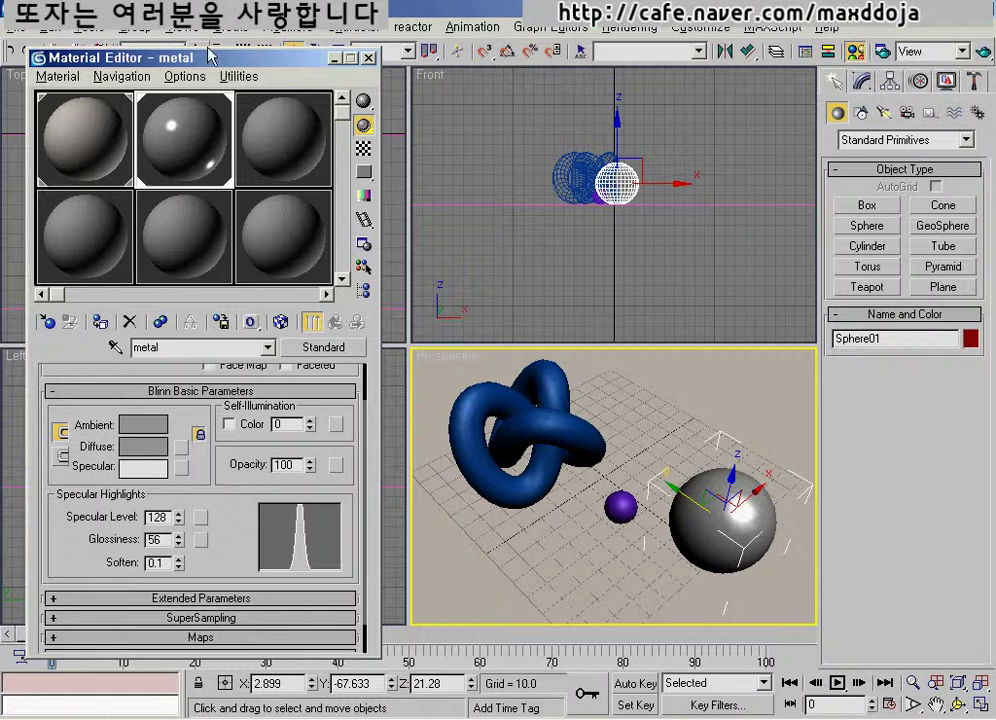
left_click_drag(210, 57, 213, 44)
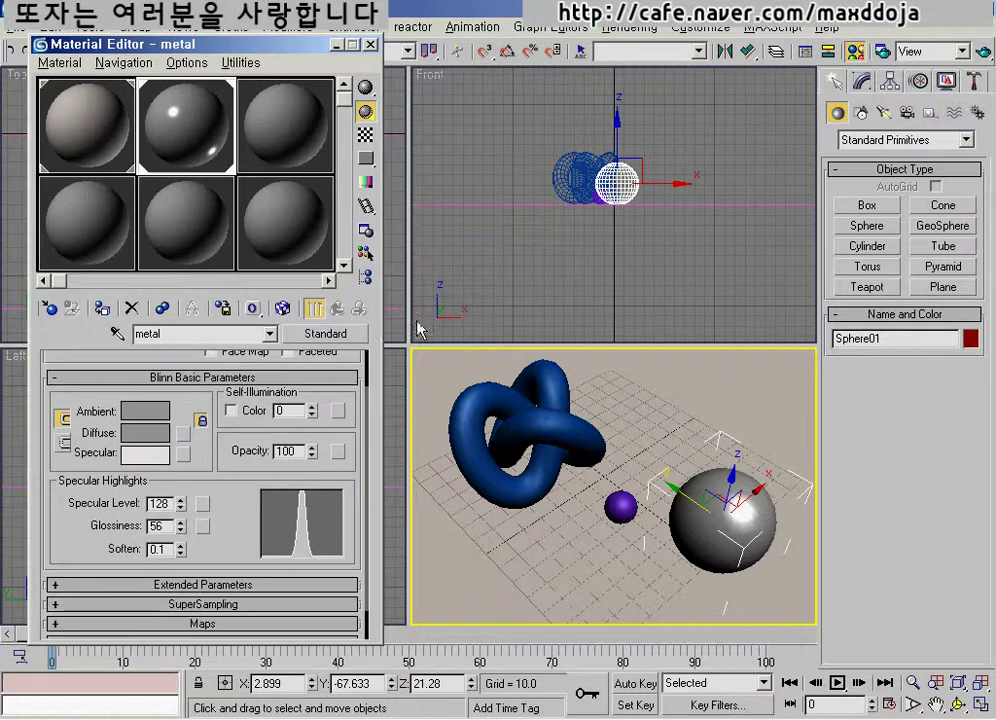
left_click(350, 338)
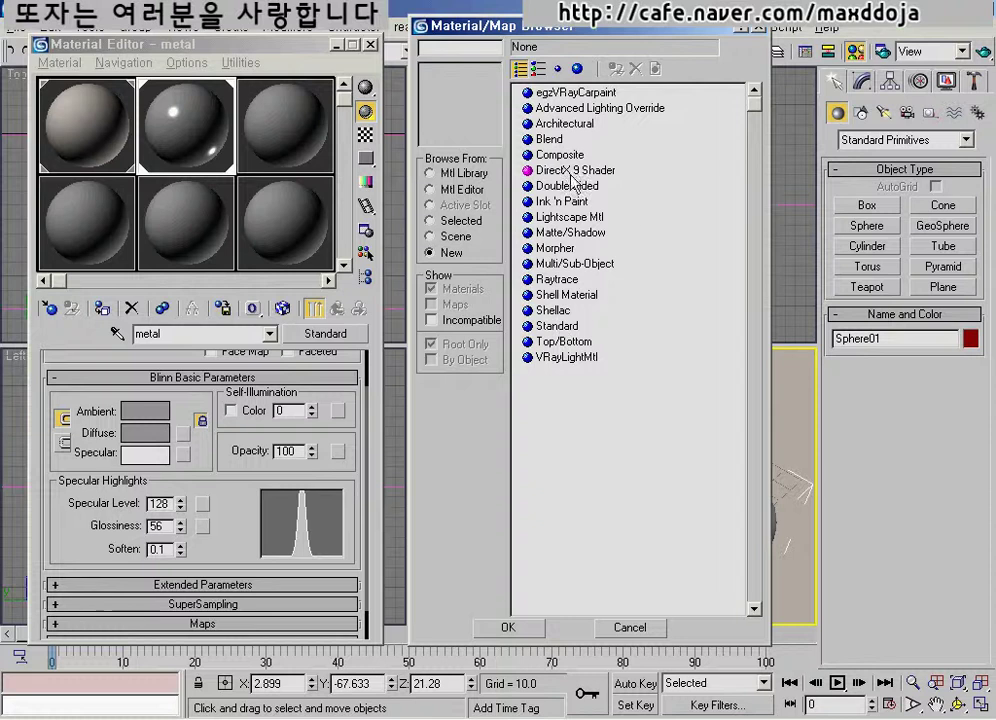
left_click(540, 281)
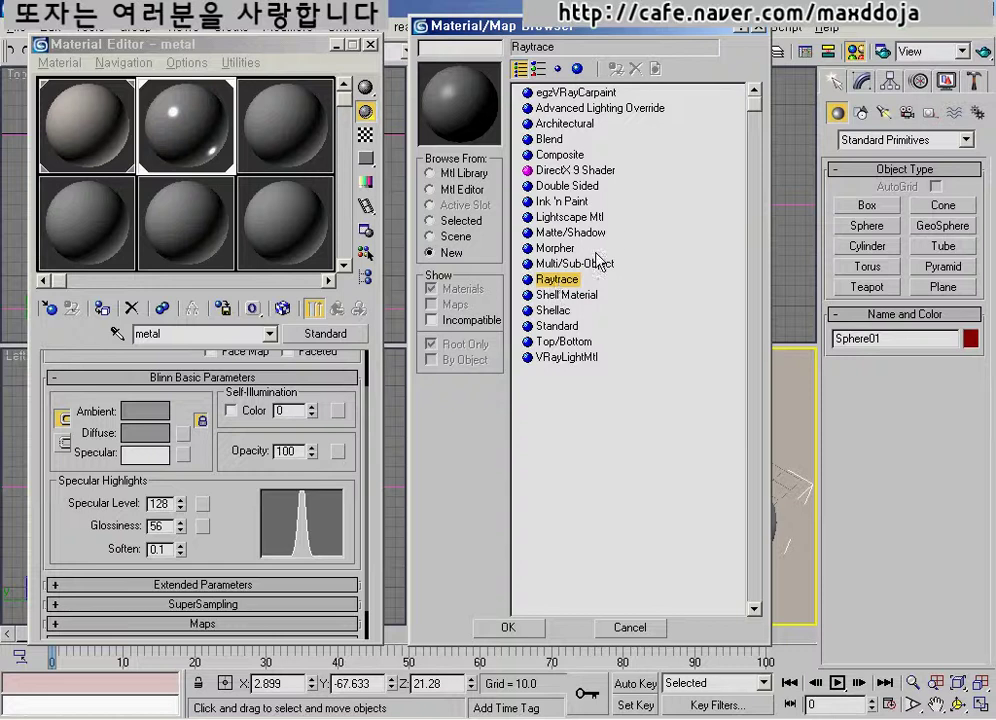
left_click(625, 628)
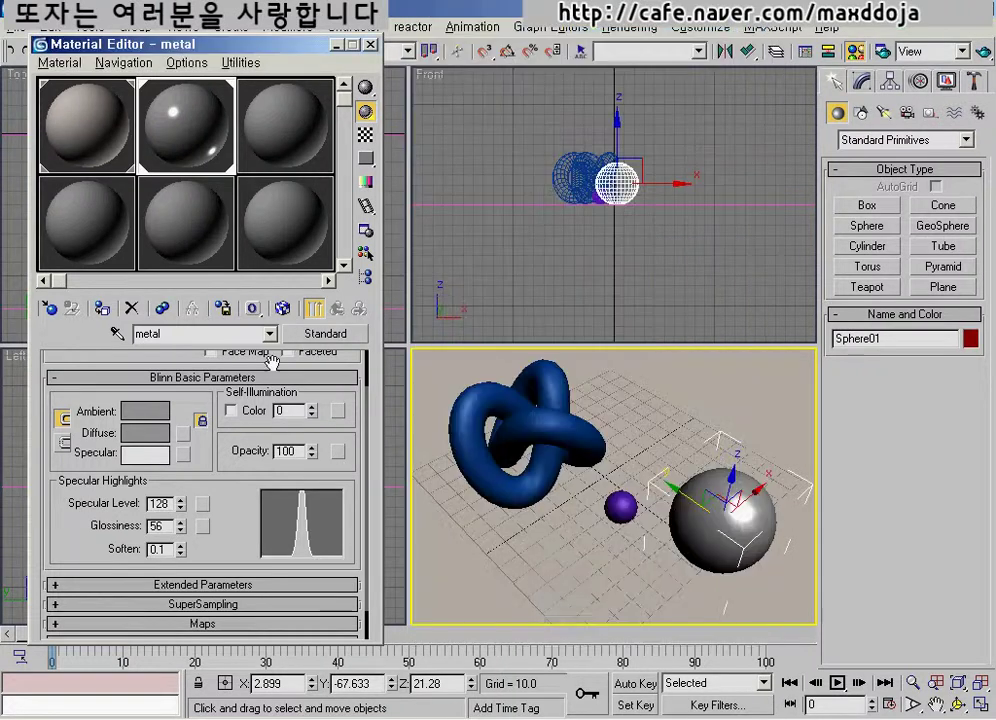
Expand the metal material's Maps rollout and bring its Reflection and Refraction map slots into view.
left_click_drag(222, 478, 222, 443)
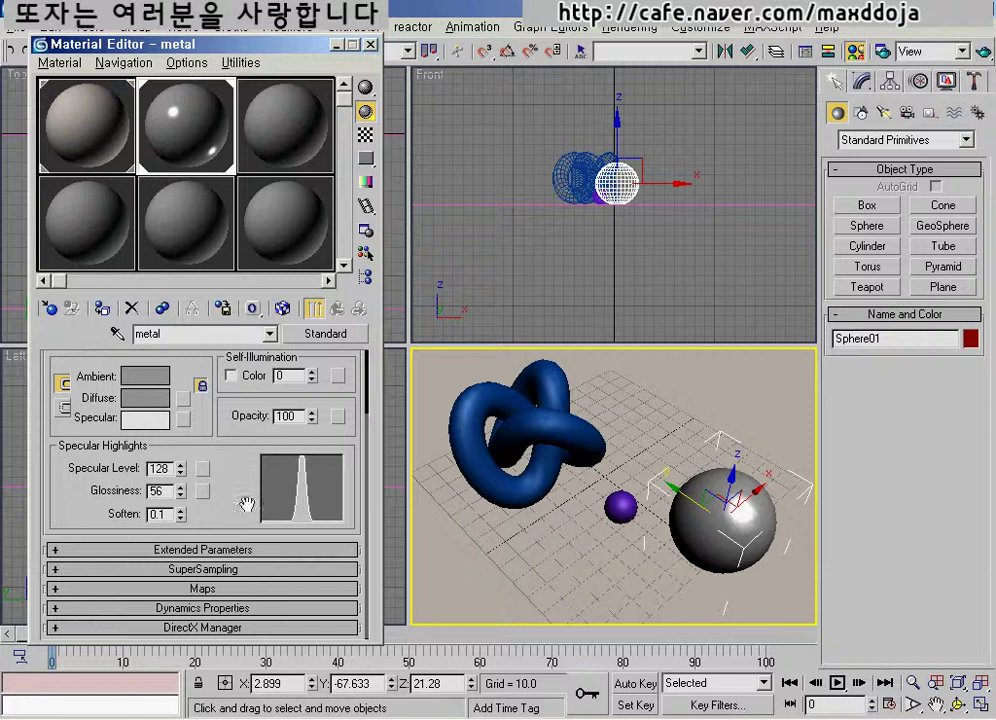
left_click(212, 588)
scroll(133, 329, "up", 1)
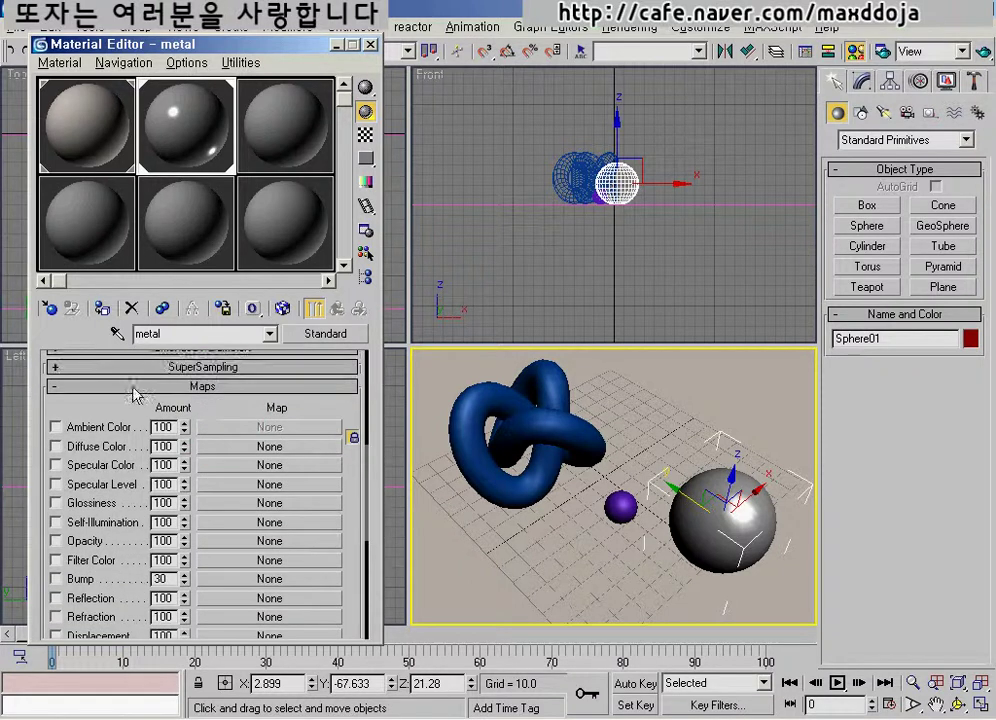
left_click_drag(207, 409, 208, 367)
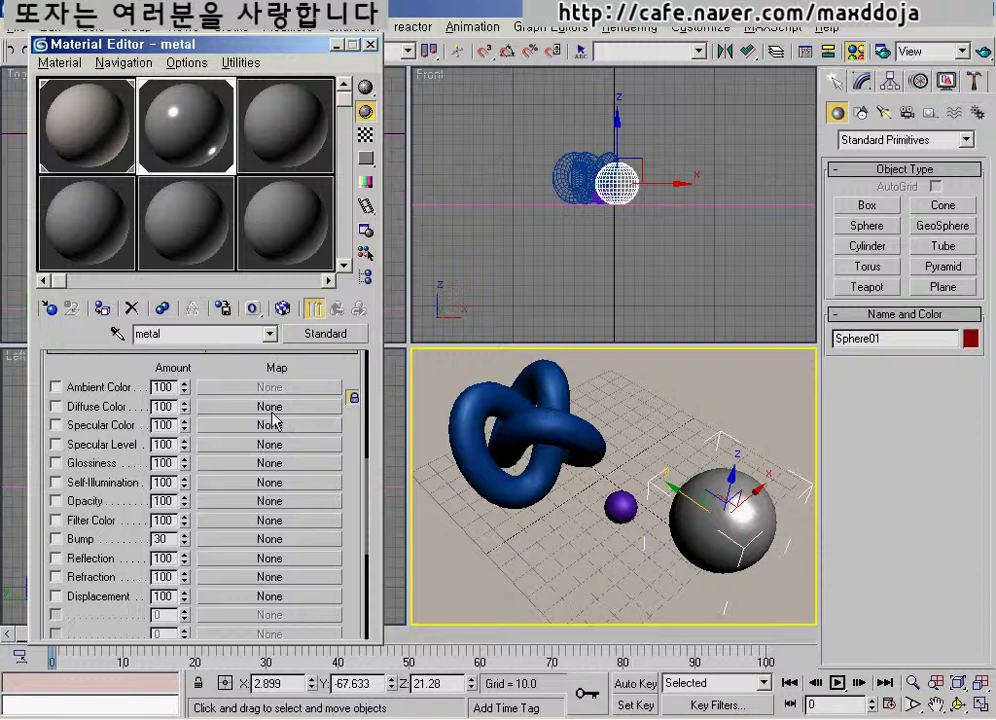
scroll(141, 304, "down", 2)
scroll(141, 304, "down", 1)
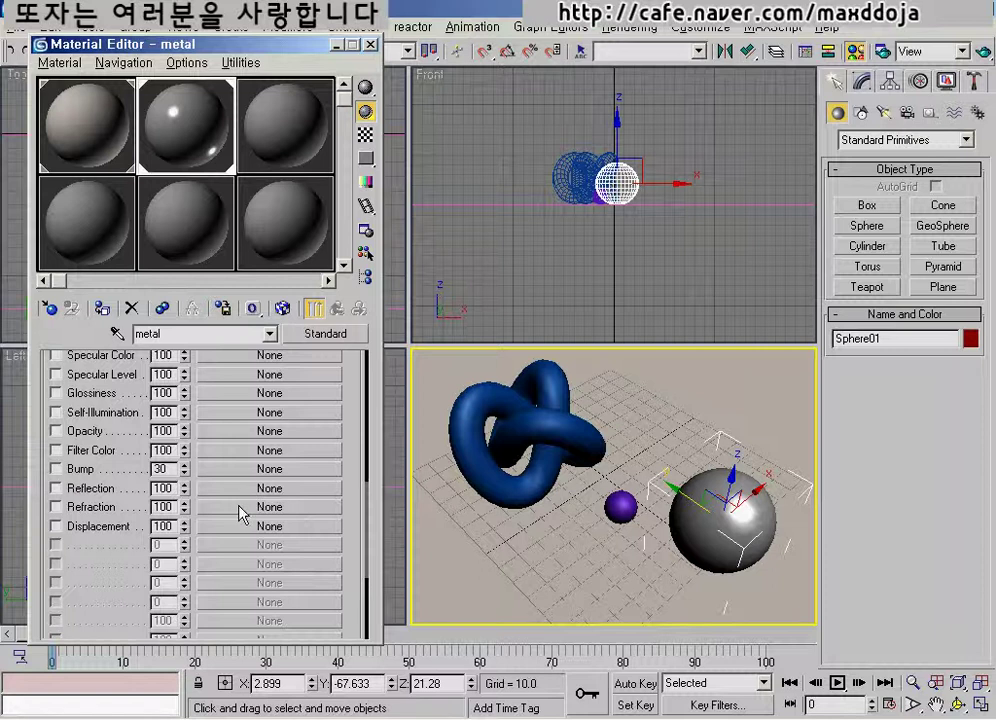
mouse_move(71, 578)
left_mouse_down()
mouse_move(97, 443)
mouse_move(66, 446)
mouse_move(122, 447)
left_mouse_up()
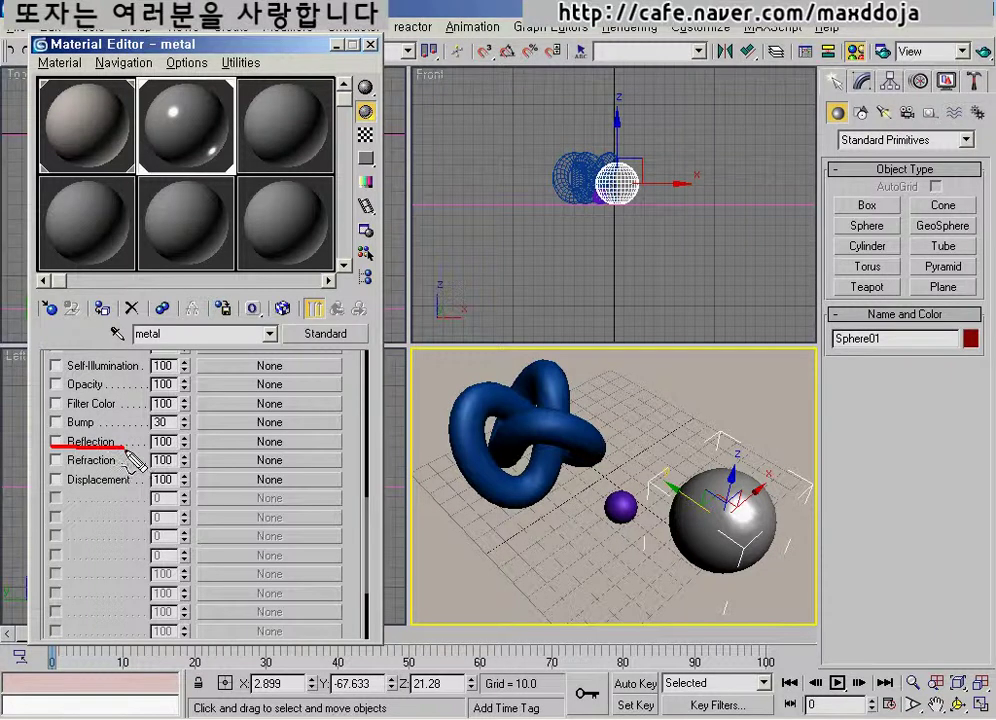
left_click(123, 443)
left_click(124, 464)
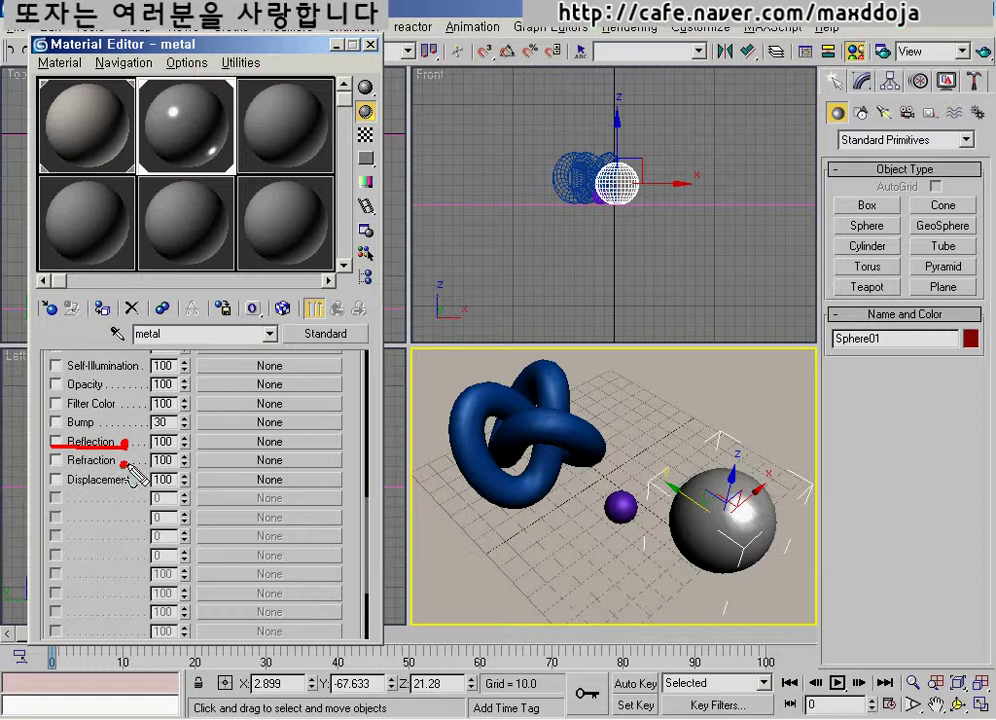
key("Escape")
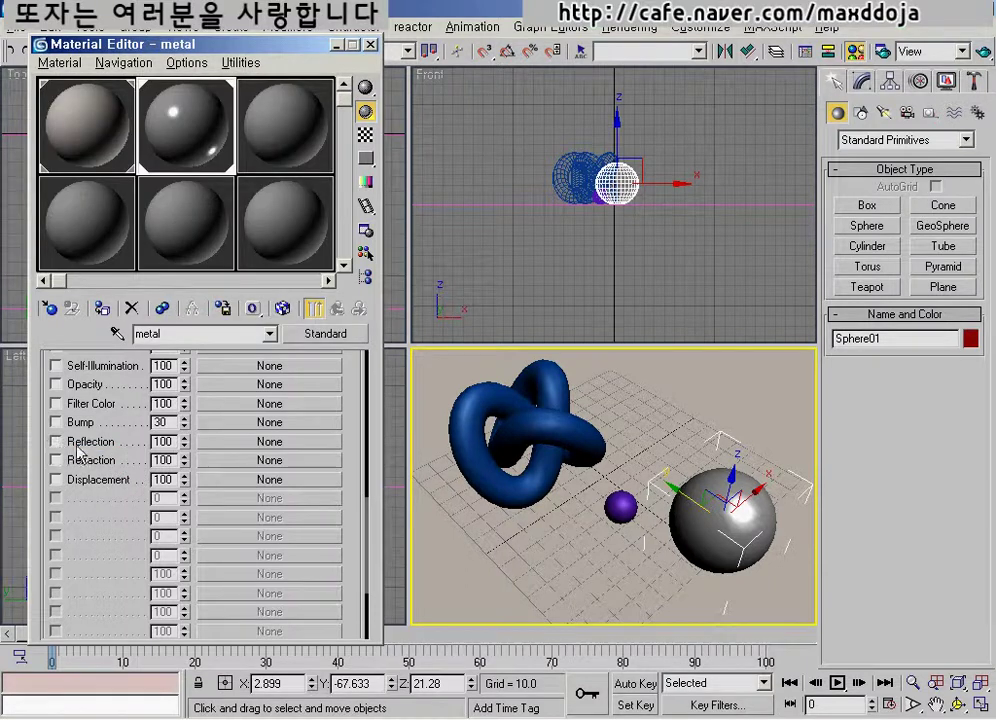
Assign a Raytrace map to the metal material's Reflection slot.
left_click(240, 441)
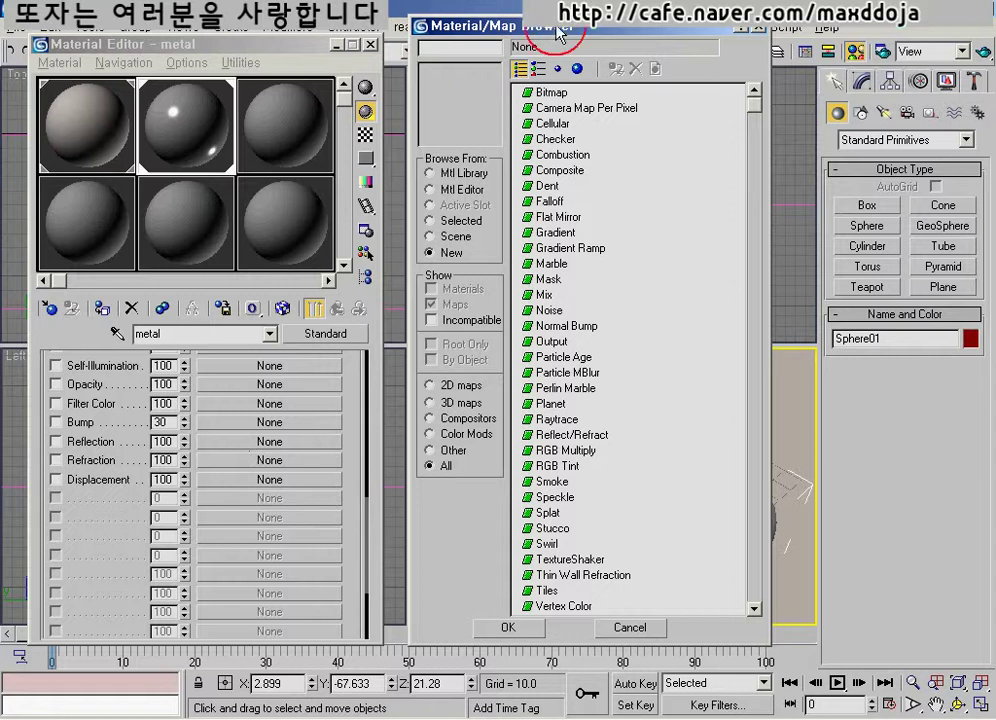
left_click_drag(509, 30, 499, 30)
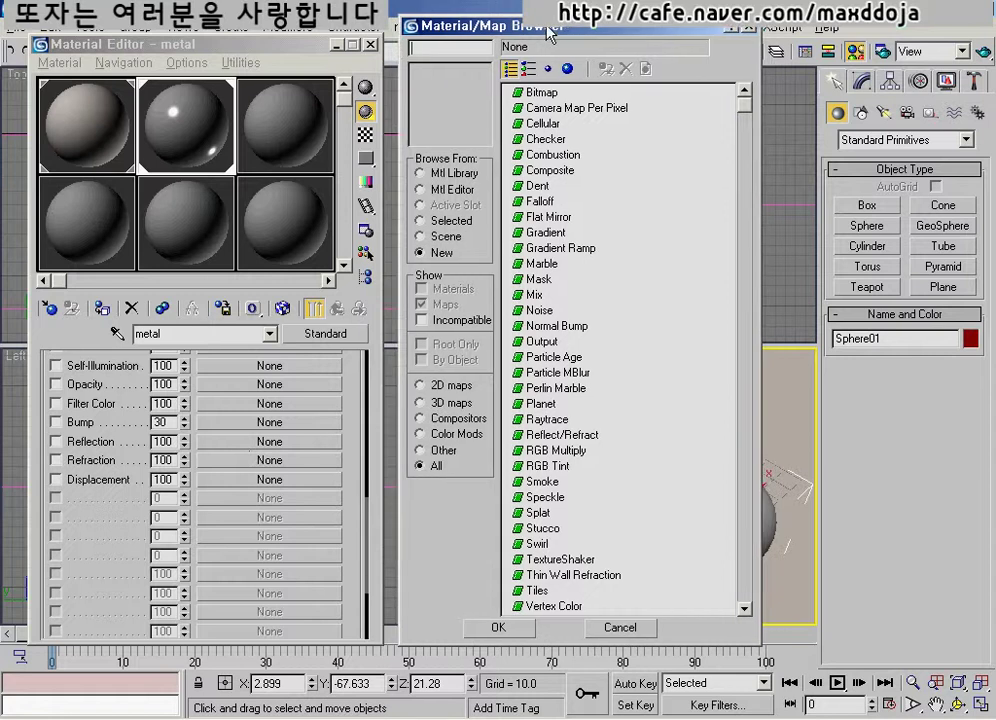
left_click(745, 608)
left_click(745, 608)
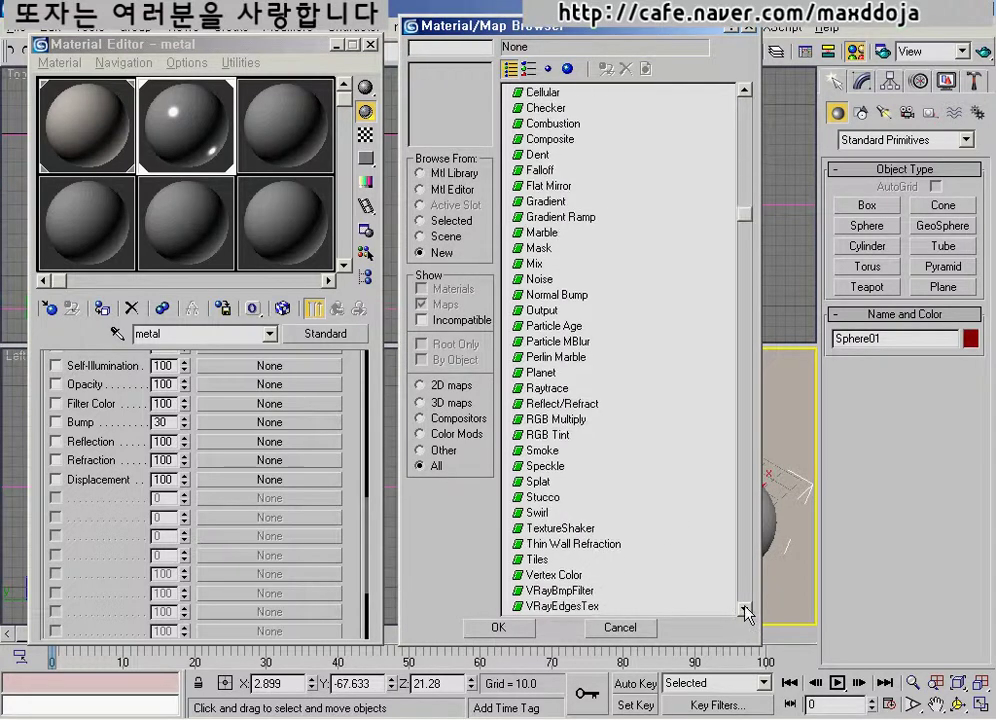
left_click(537, 390)
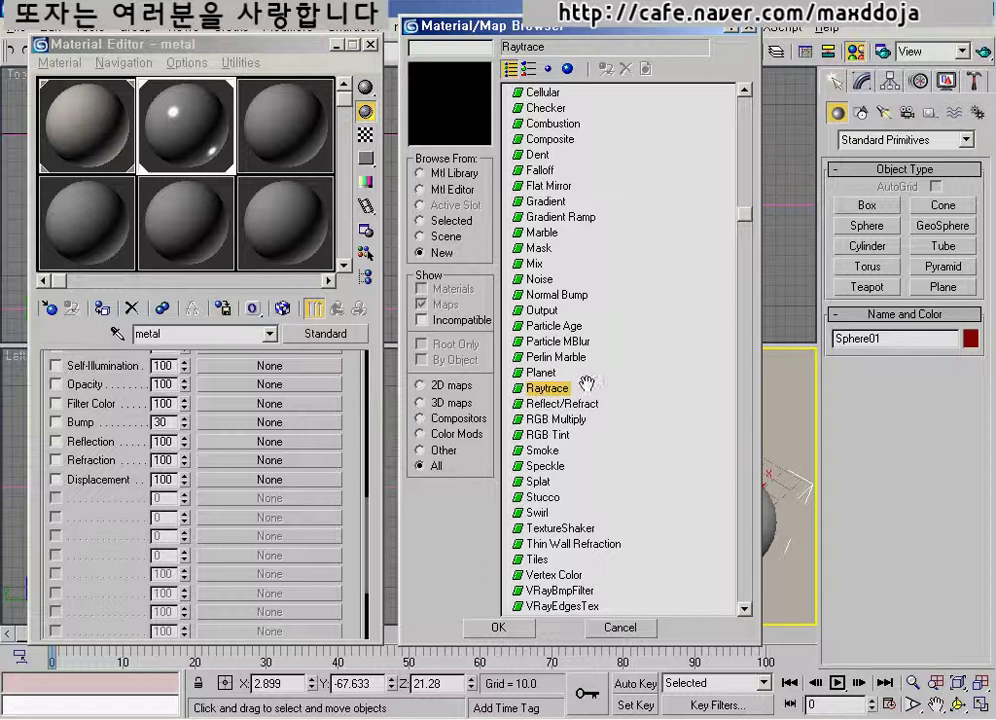
left_click(499, 629)
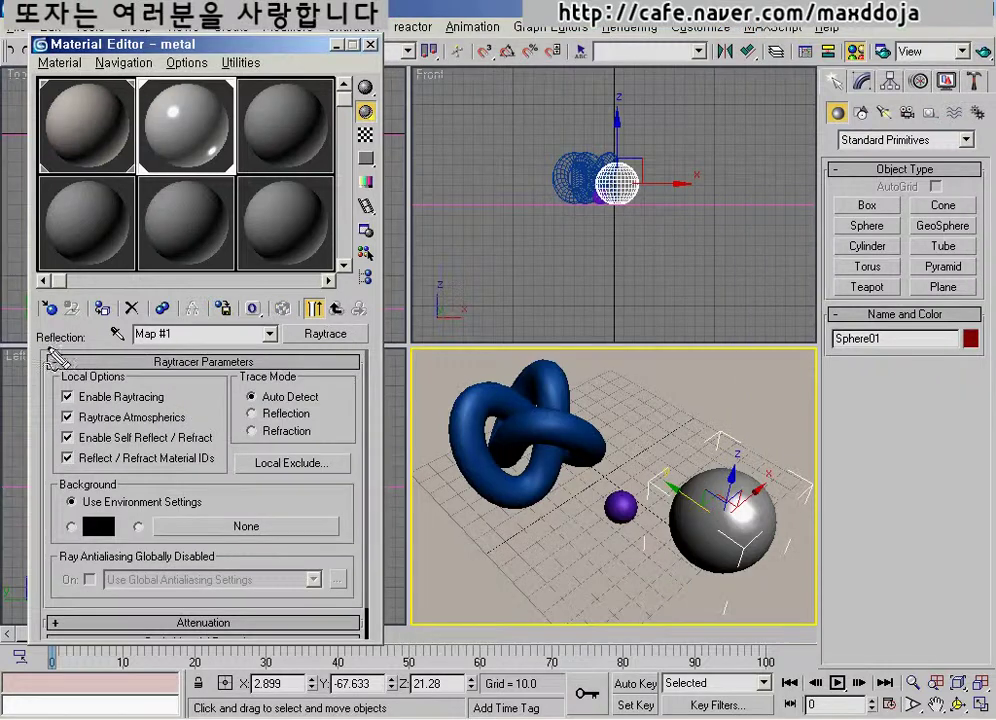
mouse_move(34, 348)
left_mouse_down()
mouse_move(72, 348)
mouse_move(89, 333)
mouse_move(67, 319)
mouse_move(36, 330)
mouse_move(36, 346)
left_mouse_up()
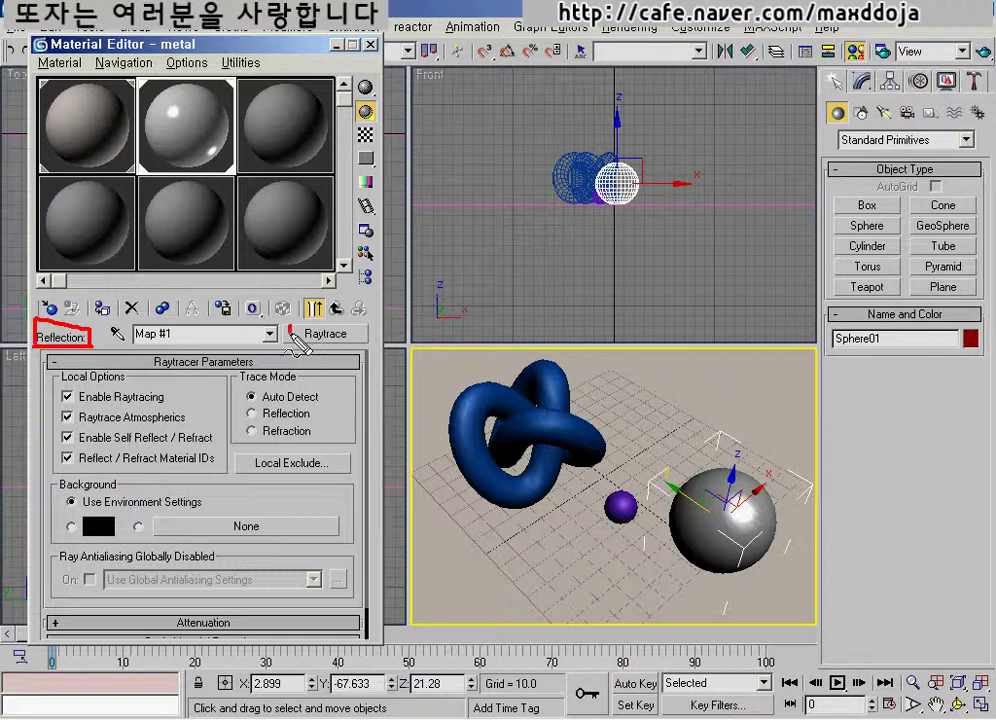
mouse_move(288, 343)
left_mouse_down()
mouse_move(351, 343)
mouse_move(360, 327)
mouse_move(290, 335)
mouse_move(339, 343)
left_mouse_up()
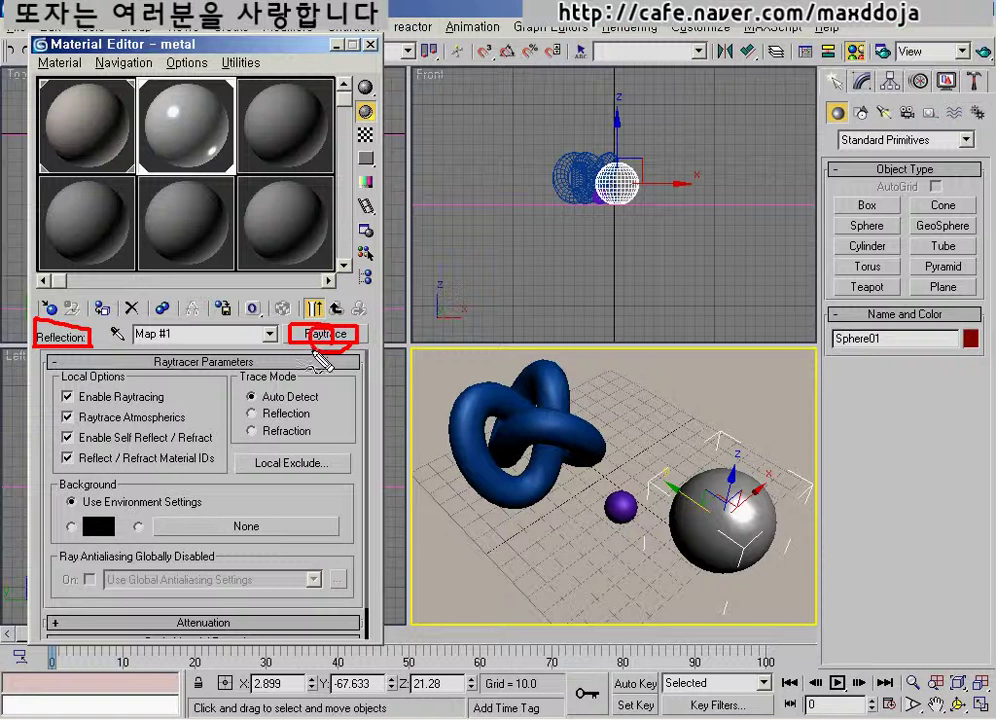
mouse_move(314, 348)
left_mouse_down()
mouse_move(248, 423)
mouse_move(100, 470)
mouse_move(248, 590)
mouse_move(298, 460)
mouse_move(228, 505)
left_mouse_up()
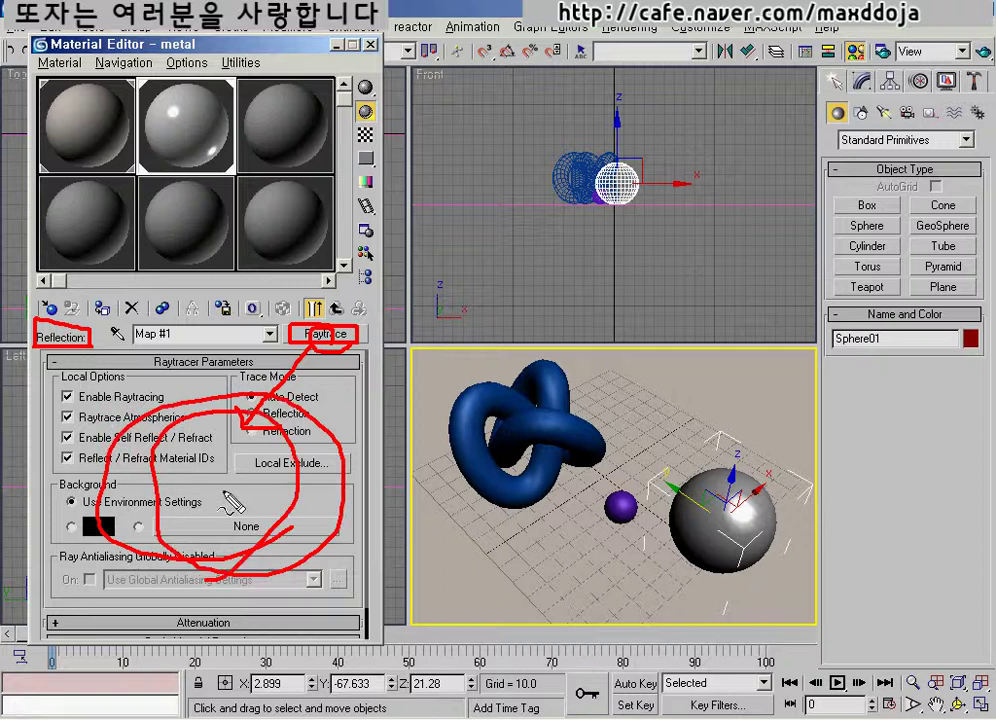
key("Escape")
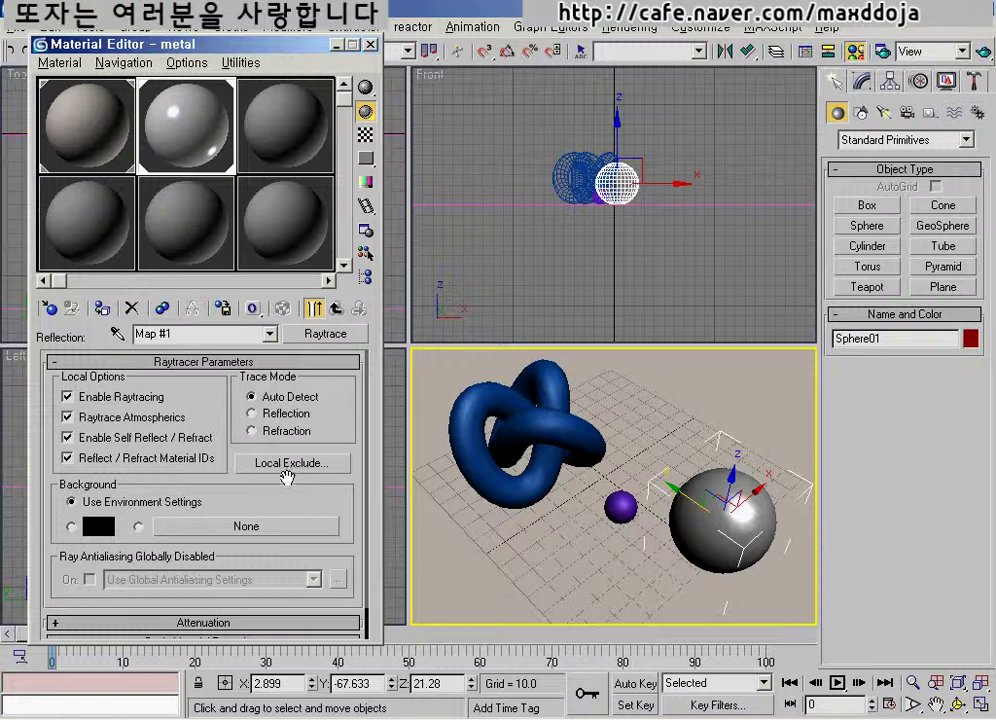
left_click_drag(237, 380, 297, 381)
left_click_drag(247, 405, 320, 403)
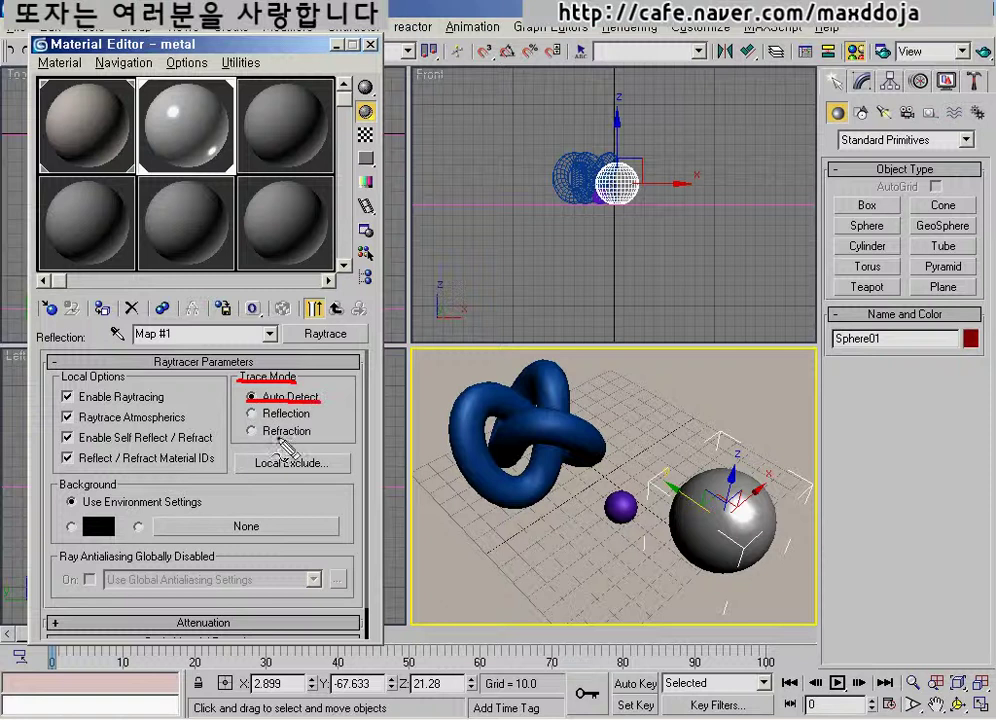
mouse_move(38, 333)
left_mouse_down()
mouse_move(95, 350)
mouse_move(60, 345)
left_mouse_up()
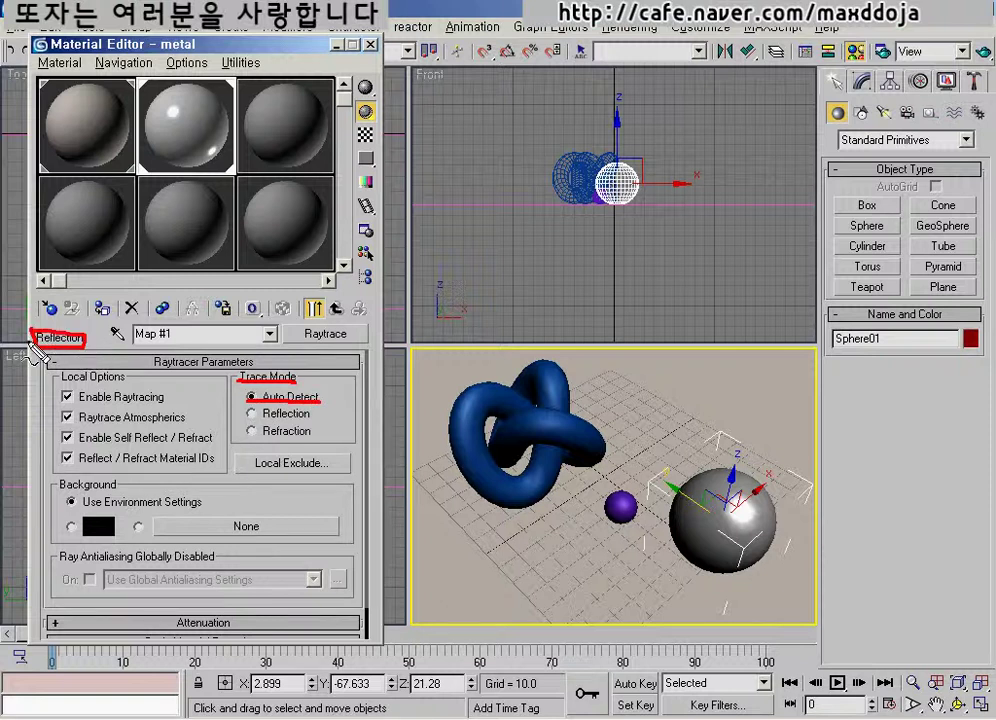
Try the Reflection and Refraction trace modes on the Raytrace map, and return to Auto Detect.
left_click(251, 413)
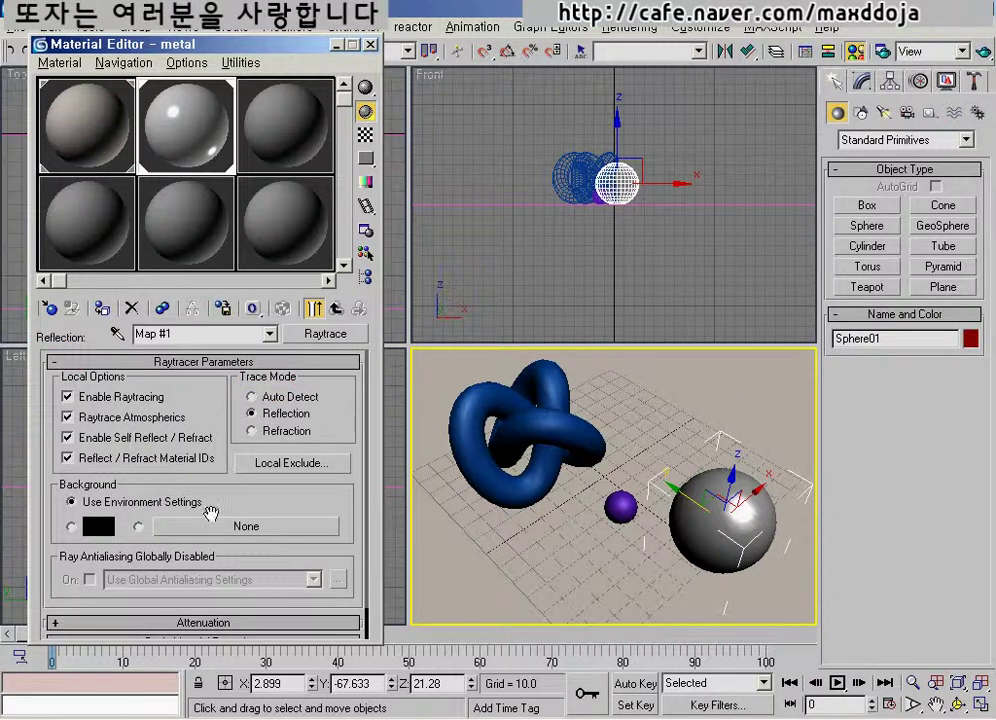
left_click(251, 430)
left_click(268, 400)
Examine the Raytrace map's Background settings, with the Material Editor placed so that all its parameter rollouts fit on screen.
left_click_drag(228, 500, 225, 478)
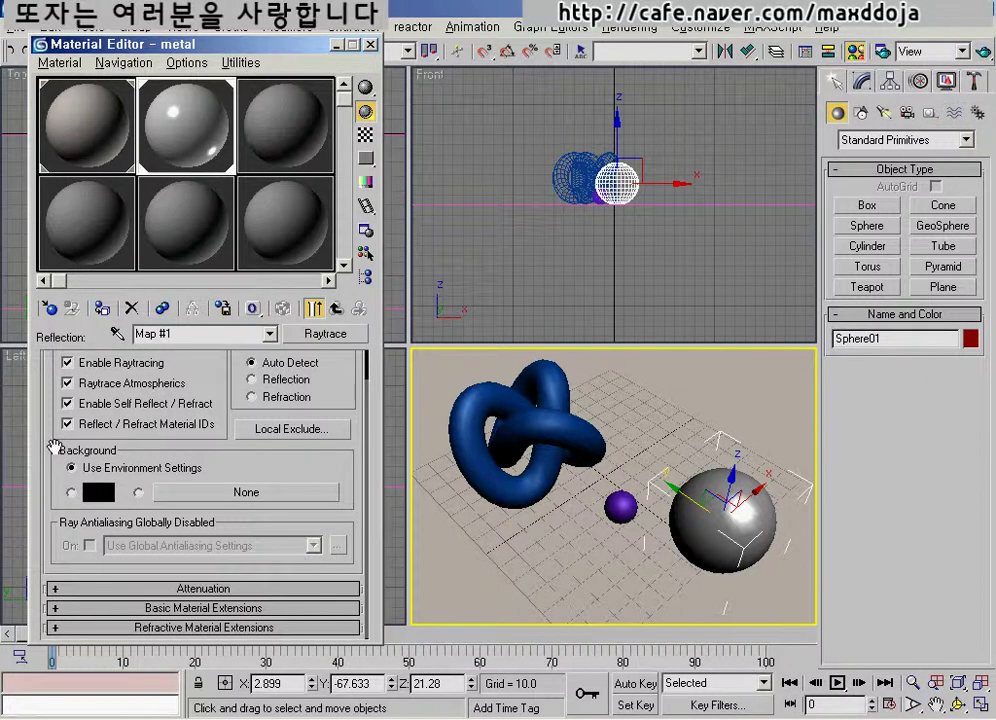
left_click_drag(55, 447, 55, 480)
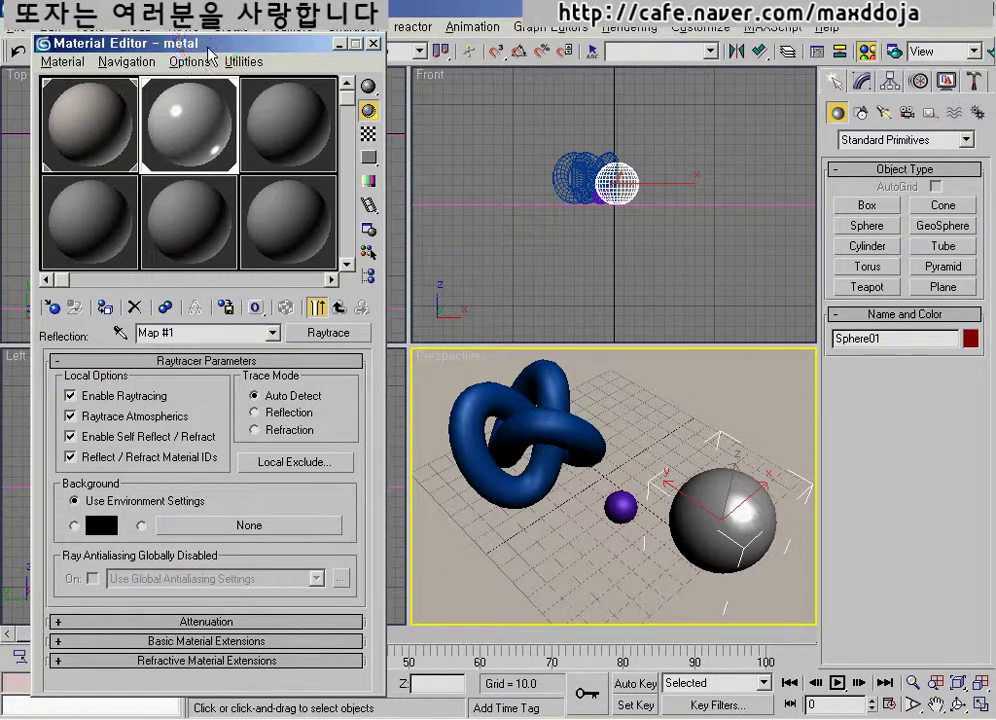
left_click_drag(213, 42, 219, 32)
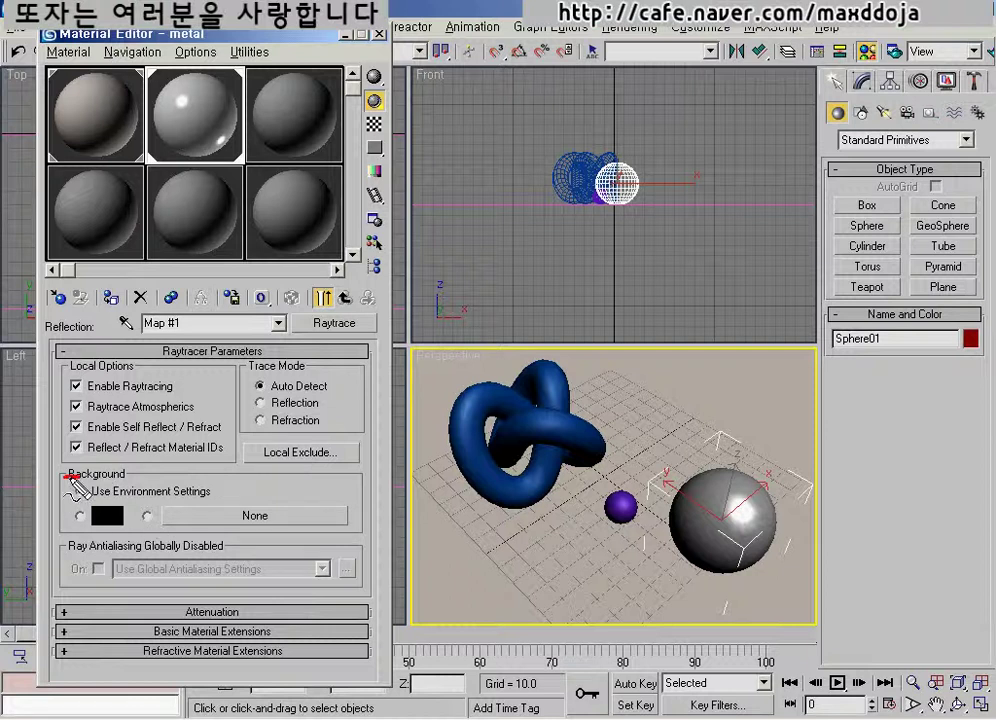
mouse_move(64, 478)
left_mouse_down()
mouse_move(124, 477)
mouse_move(140, 497)
mouse_move(211, 497)
left_mouse_up()
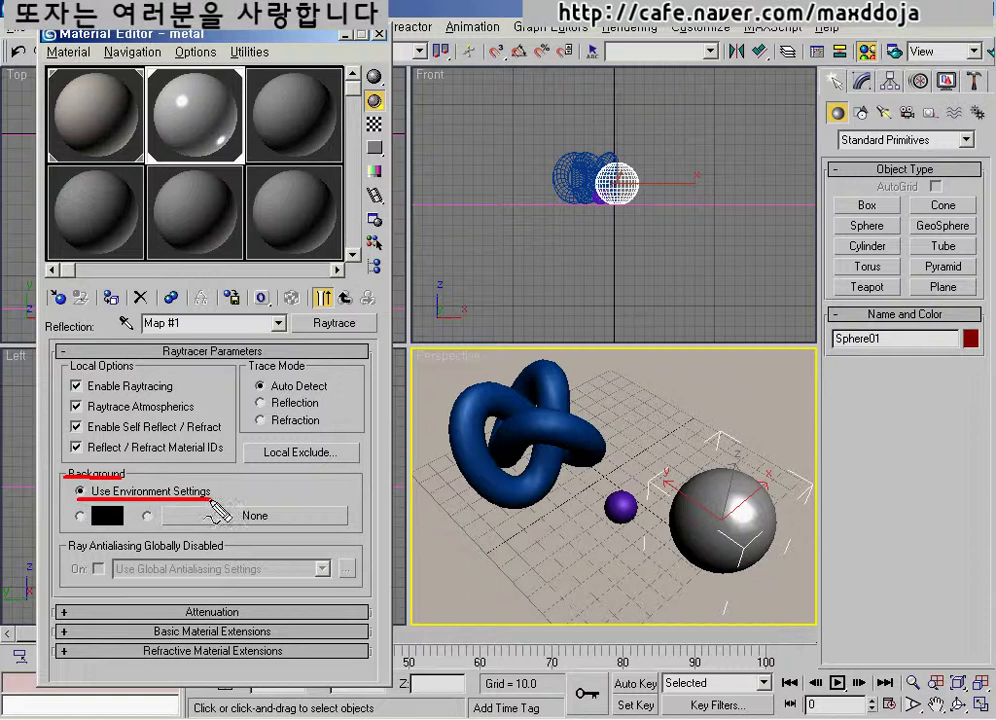
key("Escape")
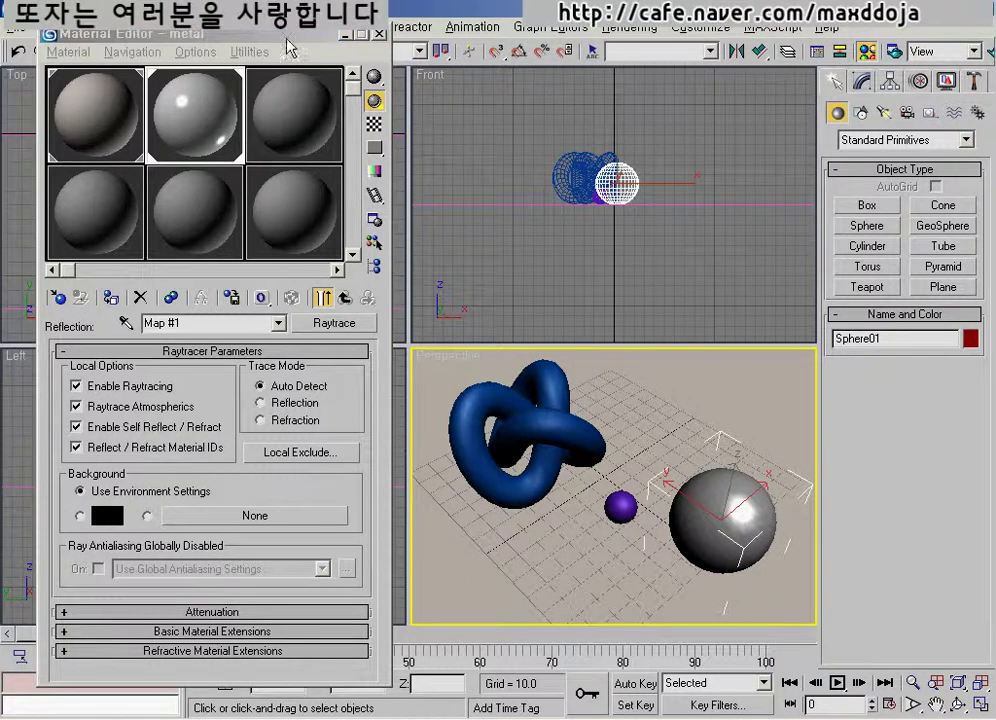
Switch to ACDSee, examine the object and environment reflections on the green sphere in lighttest.tga, and minimize the viewer.
key("alt+Tab")
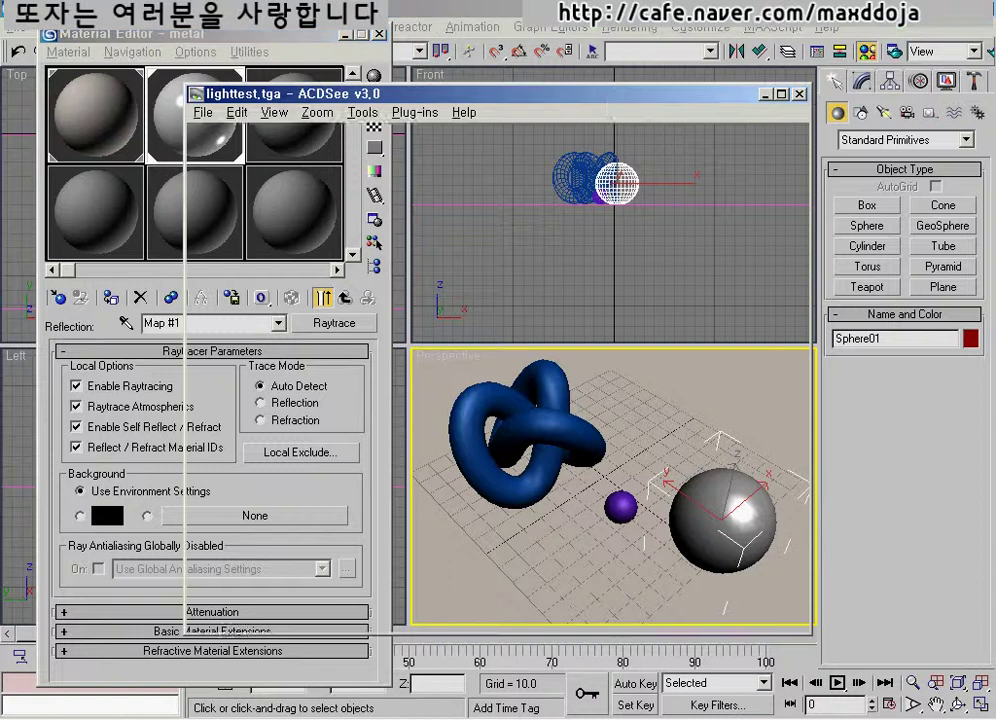
left_click_drag(605, 100, 531, 89)
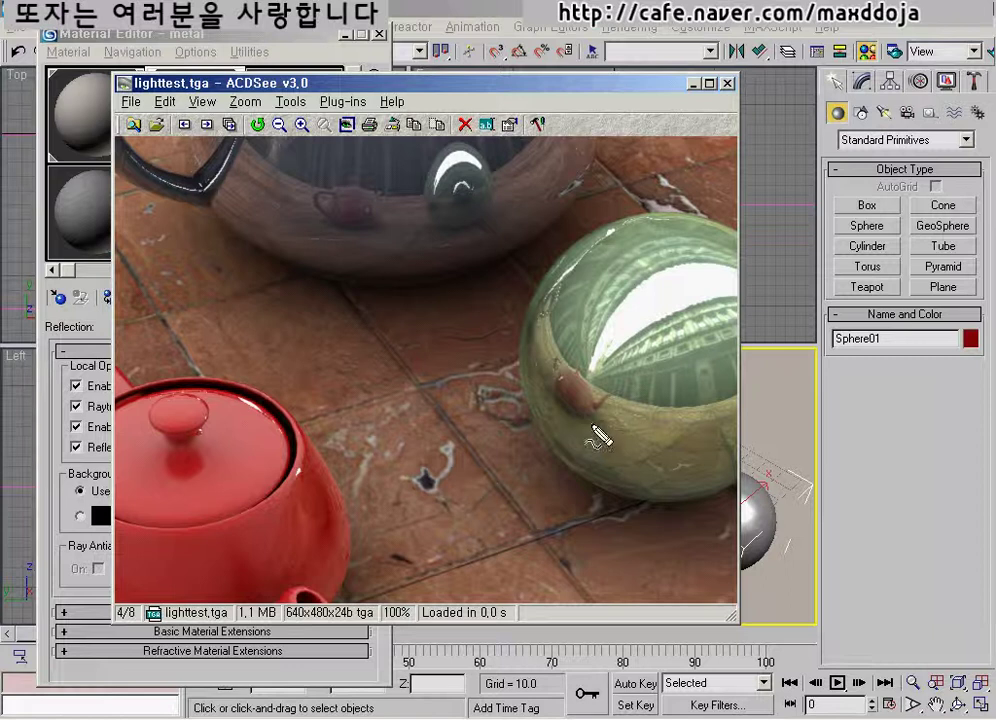
mouse_move(693, 503)
left_mouse_down()
mouse_move(596, 498)
mouse_move(529, 285)
mouse_move(668, 200)
left_mouse_up()
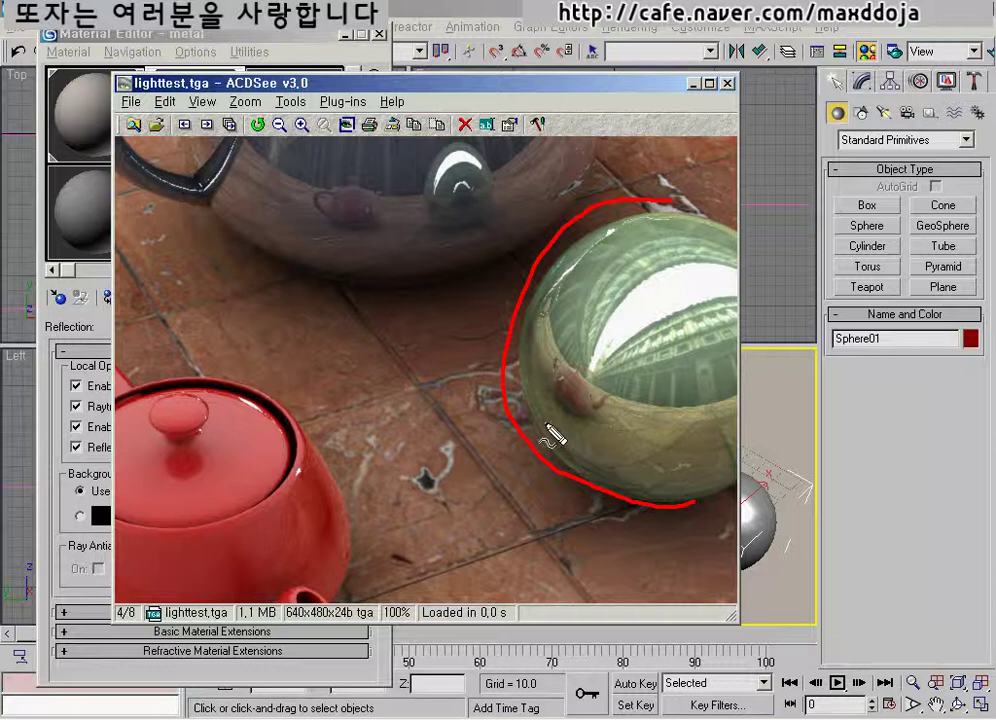
mouse_move(582, 400)
left_mouse_down()
mouse_move(549, 400)
mouse_move(610, 410)
left_mouse_up()
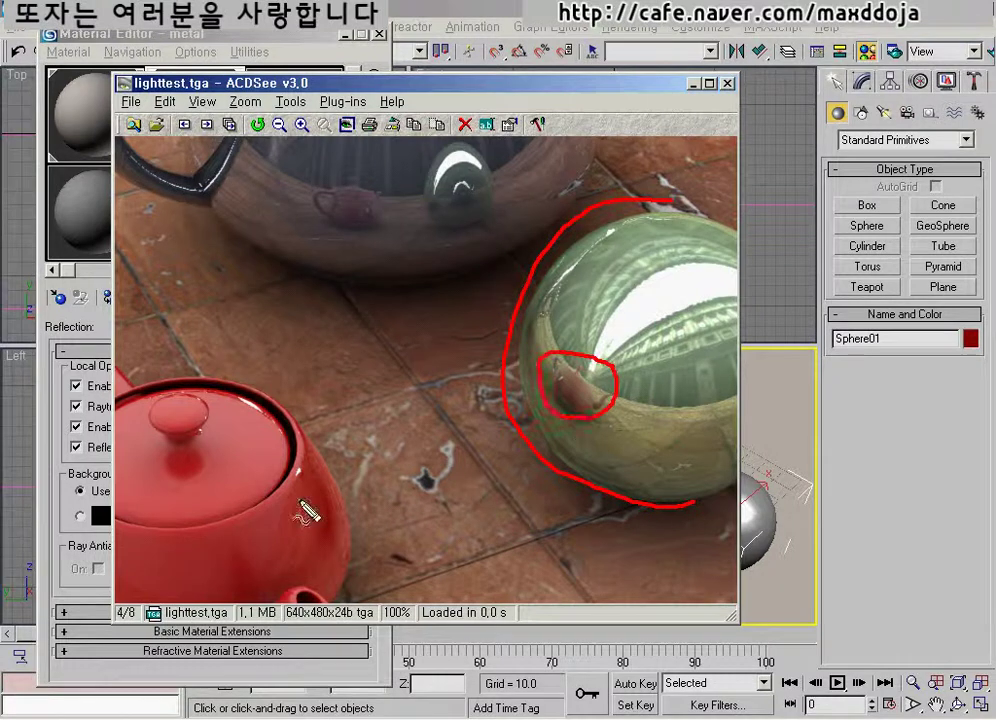
mouse_move(298, 497)
left_mouse_down()
mouse_move(478, 435)
mouse_move(557, 395)
left_mouse_up()
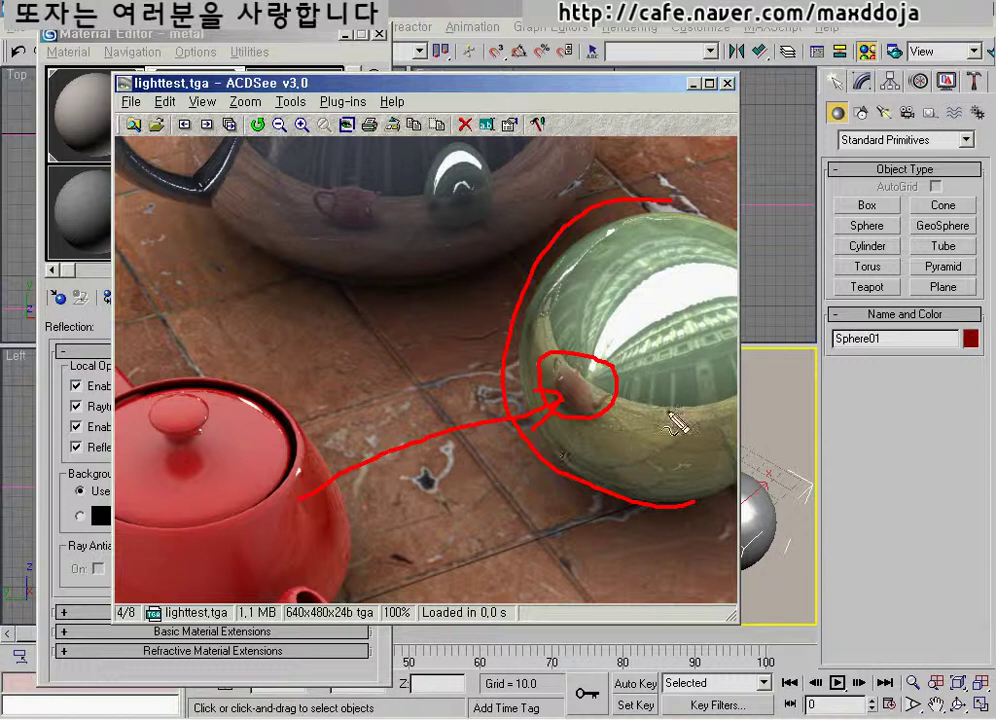
left_click_drag(659, 416, 591, 450)
left_click_drag(681, 418, 616, 465)
left_click_drag(684, 430, 631, 462)
mouse_move(586, 553)
left_mouse_down()
mouse_move(616, 467)
mouse_move(638, 467)
left_mouse_up()
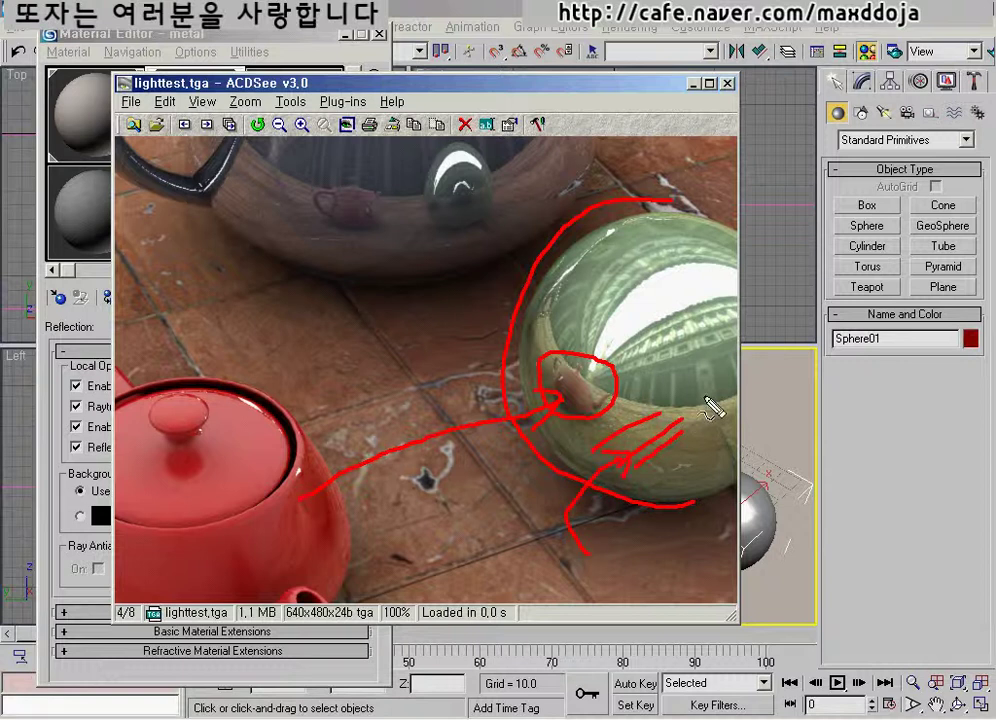
mouse_move(704, 394)
left_mouse_down()
mouse_move(582, 389)
mouse_move(566, 335)
mouse_move(604, 250)
mouse_move(698, 212)
mouse_move(738, 295)
mouse_move(718, 368)
mouse_move(716, 351)
mouse_move(667, 349)
mouse_move(612, 292)
mouse_move(642, 257)
left_mouse_up()
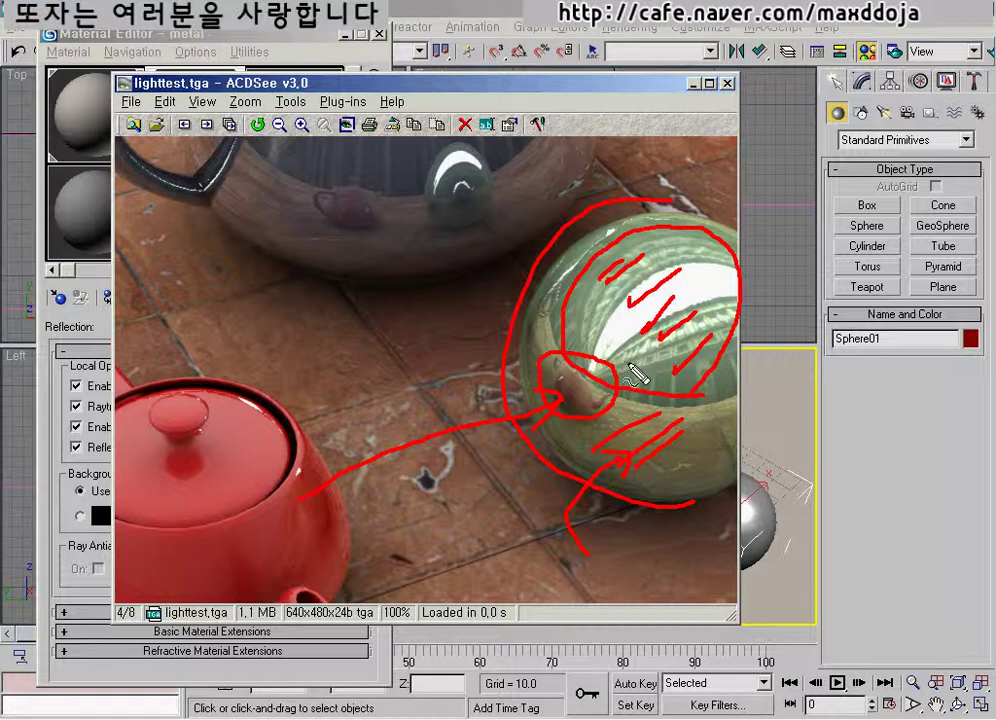
mouse_move(632, 362)
left_mouse_down()
mouse_move(703, 351)
mouse_move(711, 385)
left_mouse_up()
left_click_drag(713, 322, 718, 374)
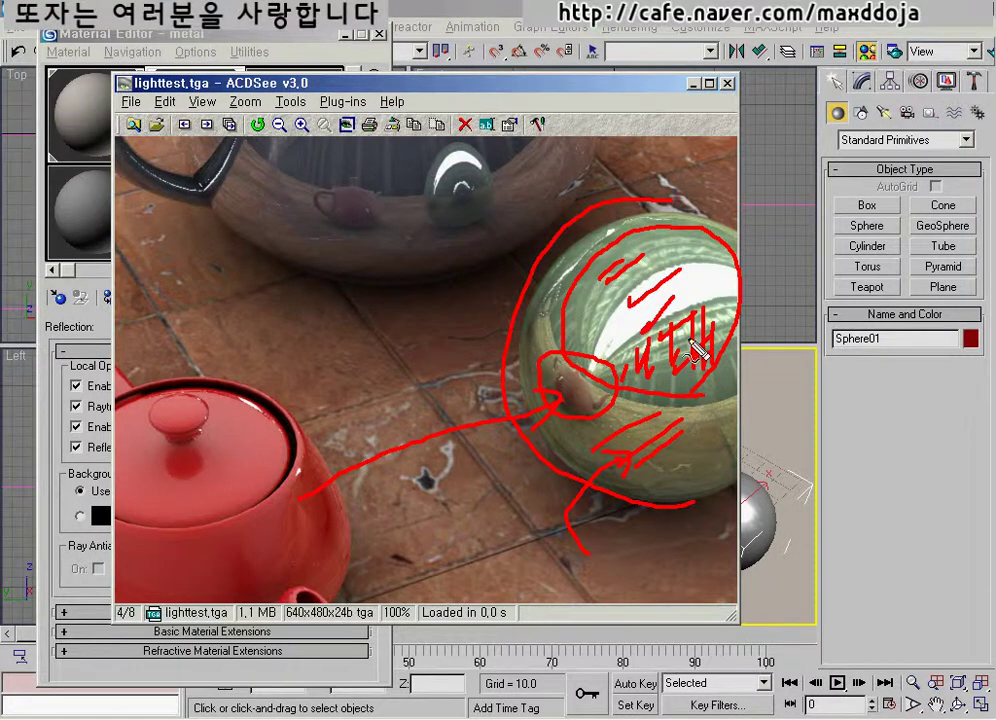
key("Escape")
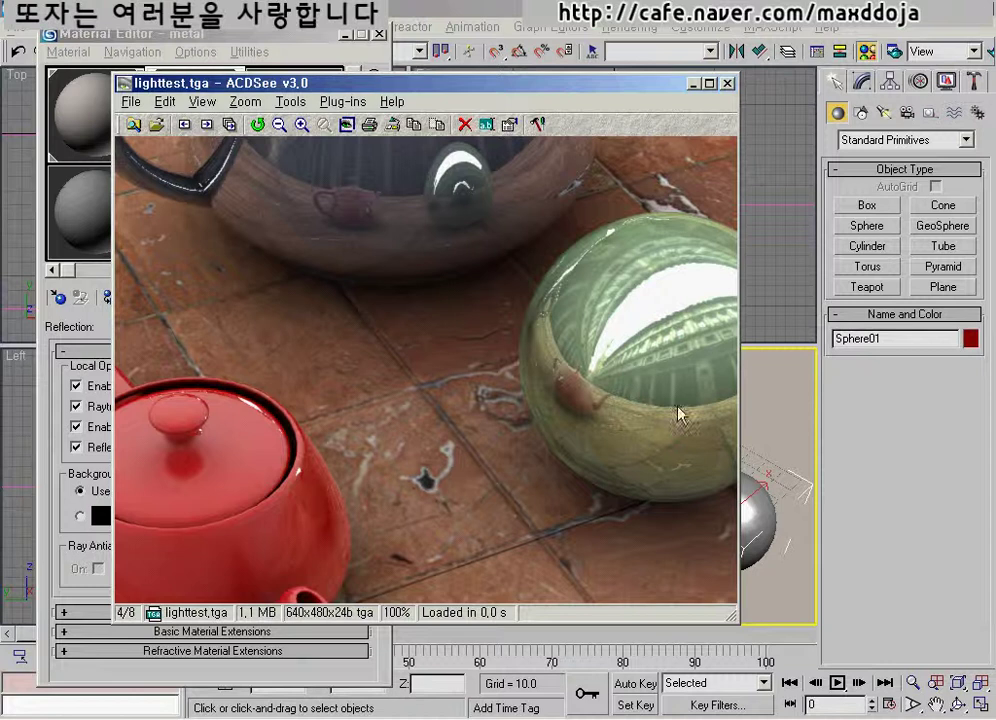
left_click(692, 85)
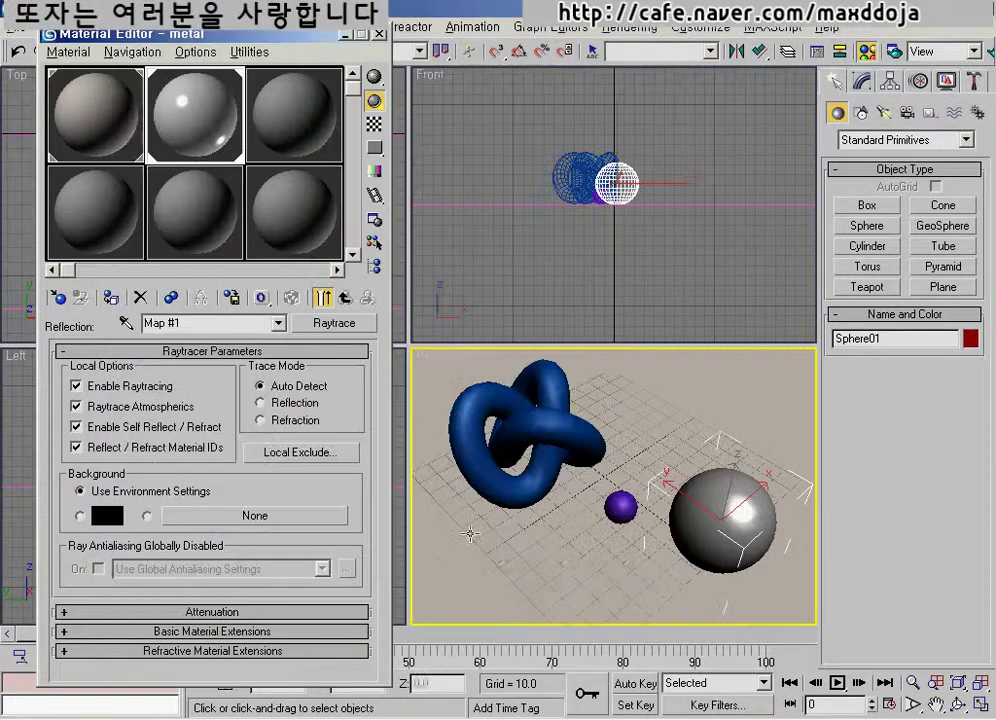
Minimize the Material Editor and activate the Top viewport.
left_click(344, 35)
right_click(259, 223)
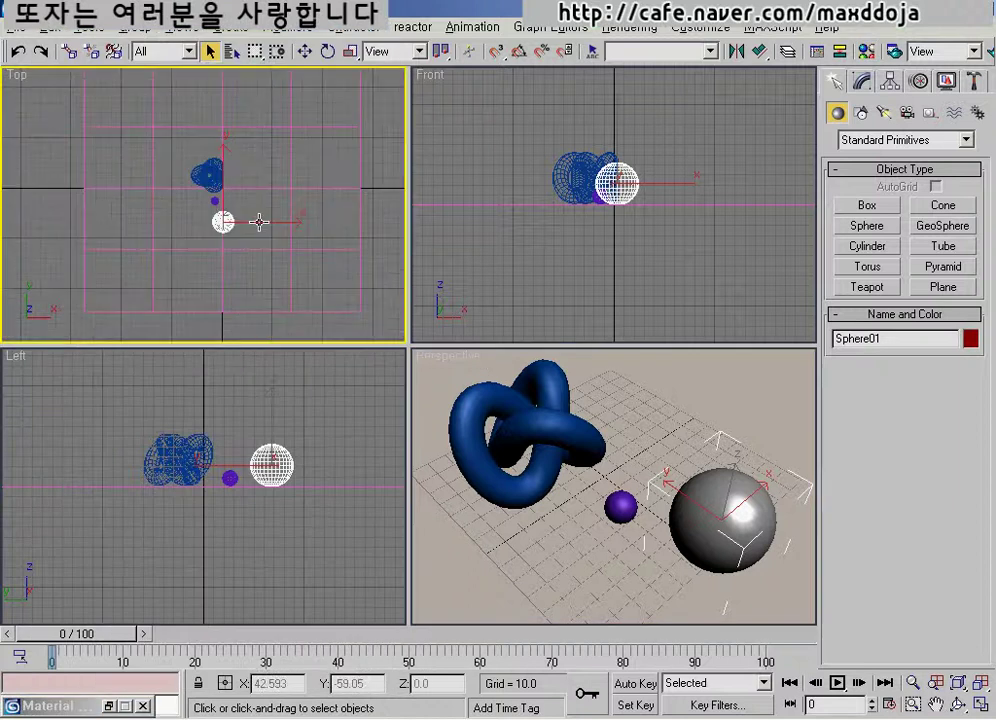
Zoom far out in the Front viewport to examine the empty space surrounding the scene objects.
right_click(683, 173)
scroll(620, 213, "down", 5)
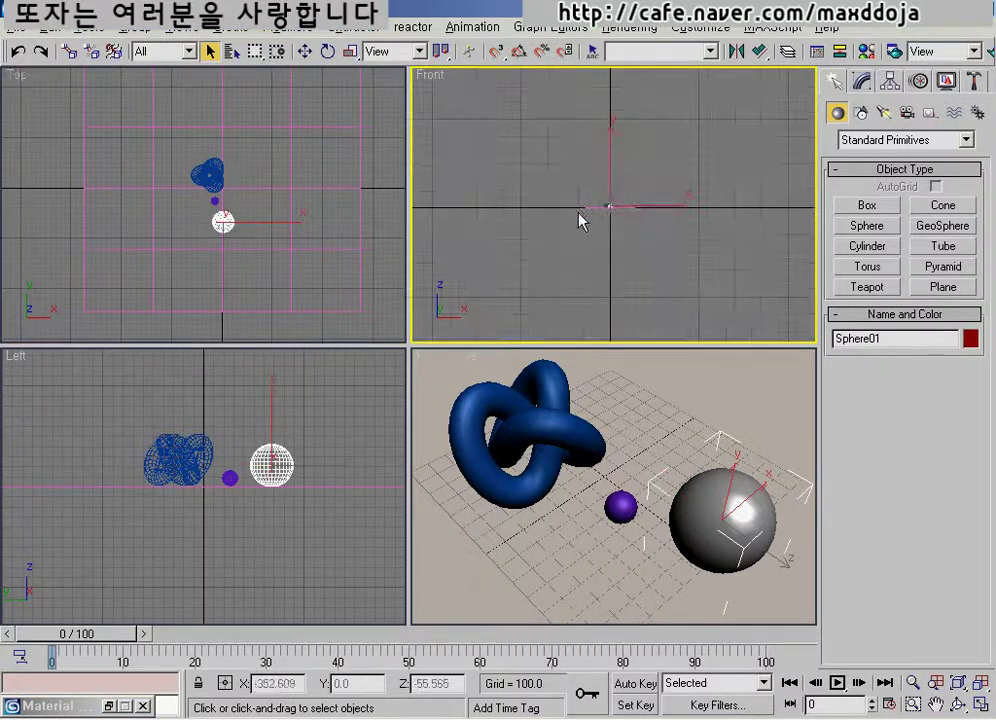
mouse_move(695, 283)
left_mouse_down()
mouse_move(529, 256)
mouse_move(747, 222)
mouse_move(640, 318)
left_mouse_up()
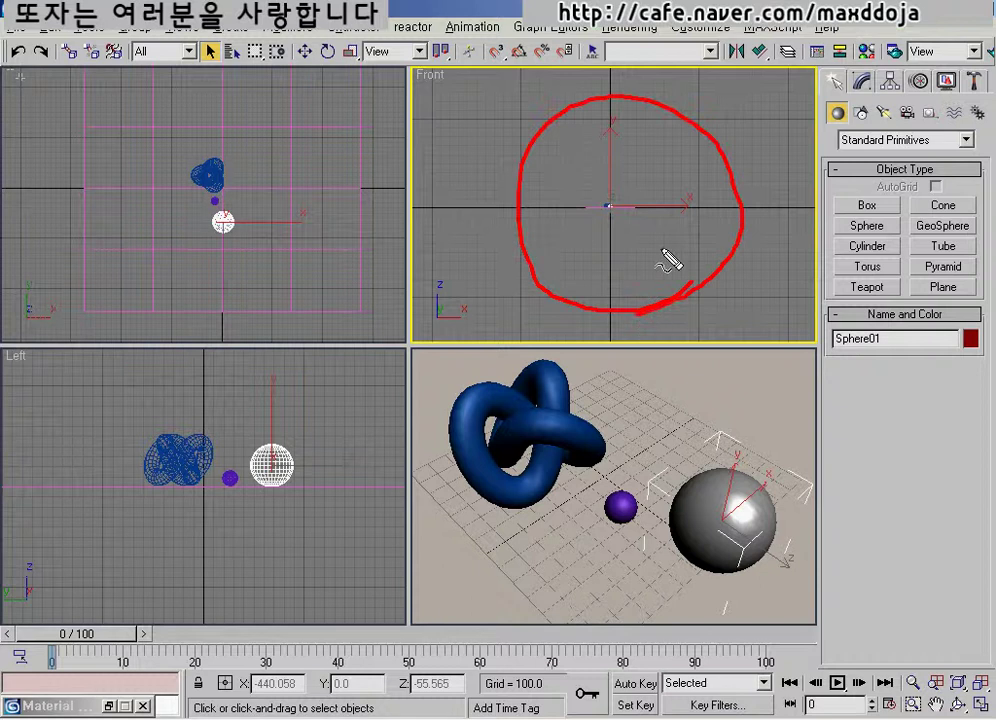
key("Escape")
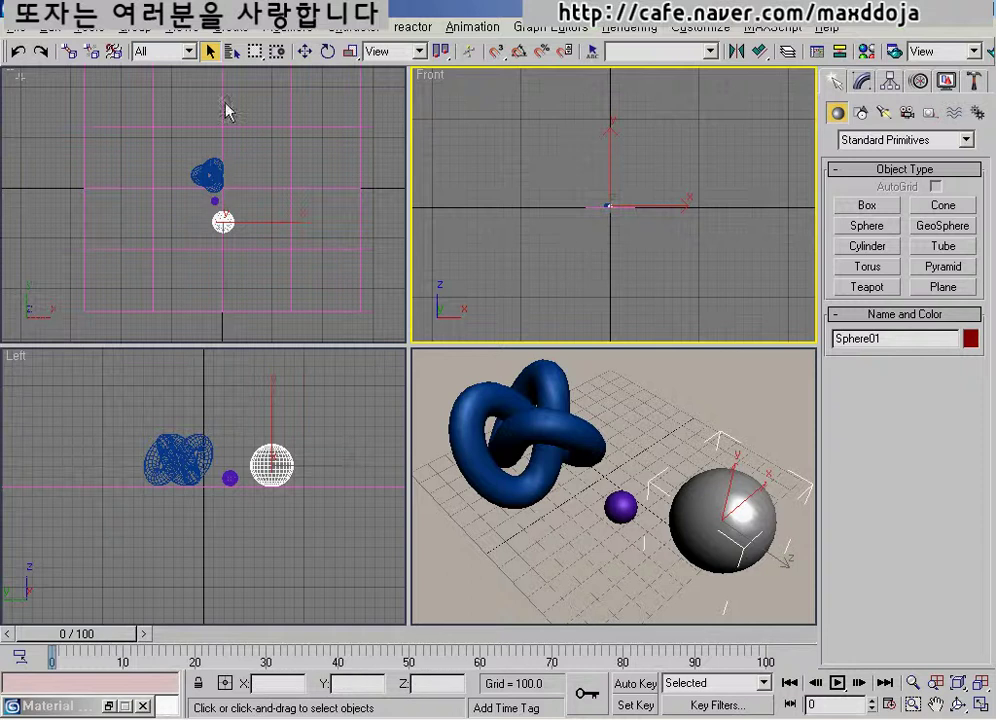
Review the plane, both spheres and the torus knot in the Select Objects list, leaving the selection as it is.
left_click(231, 53)
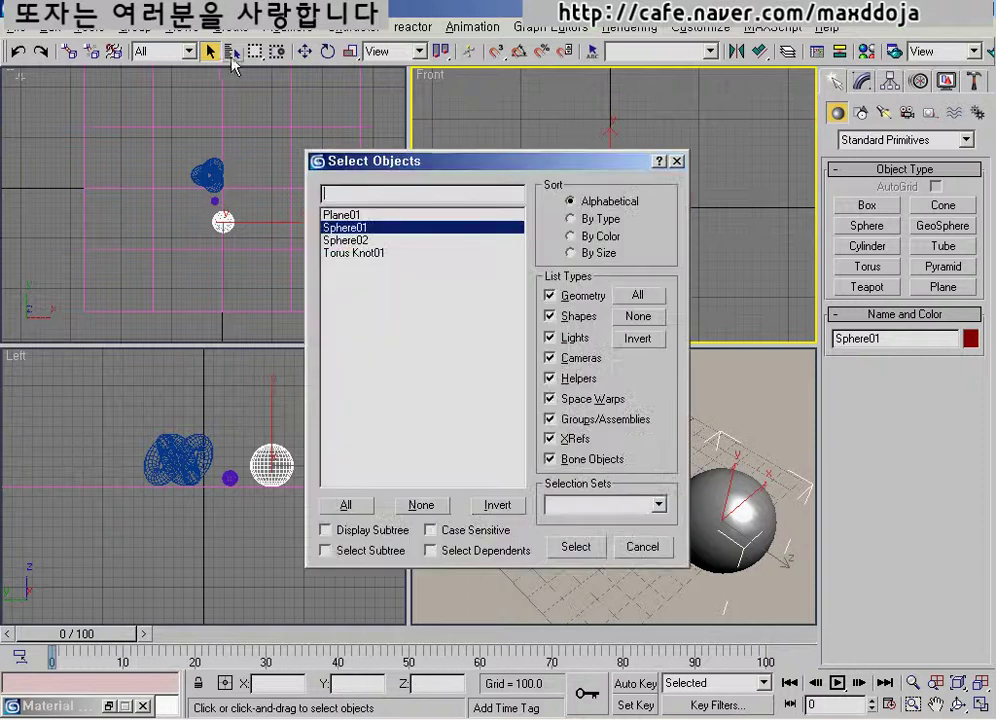
left_click(372, 218)
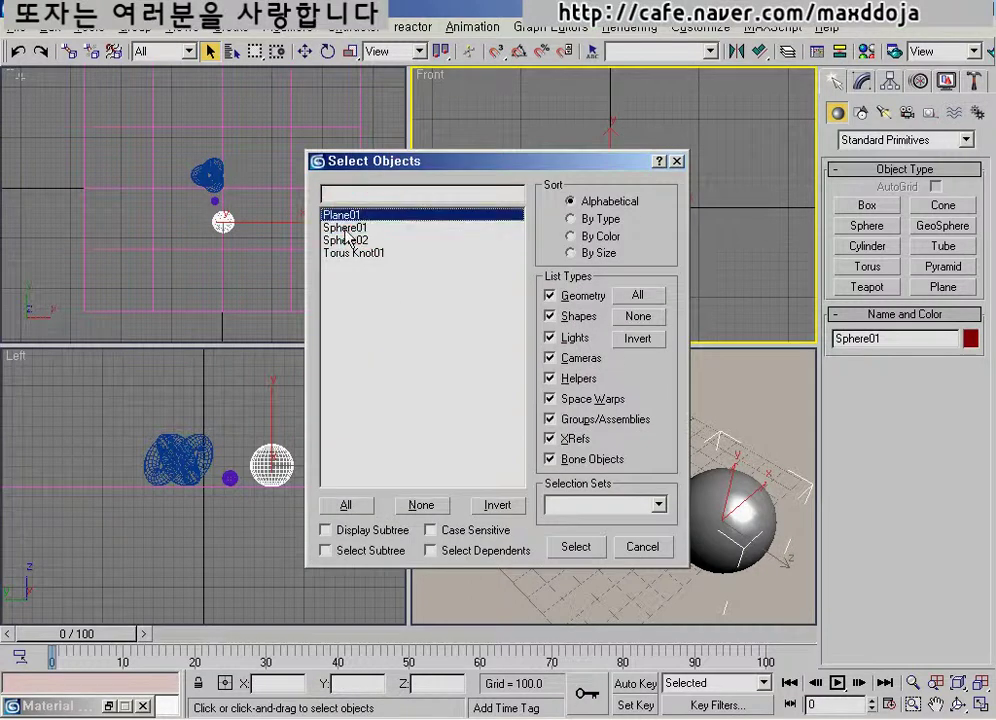
left_click_drag(345, 232, 347, 241)
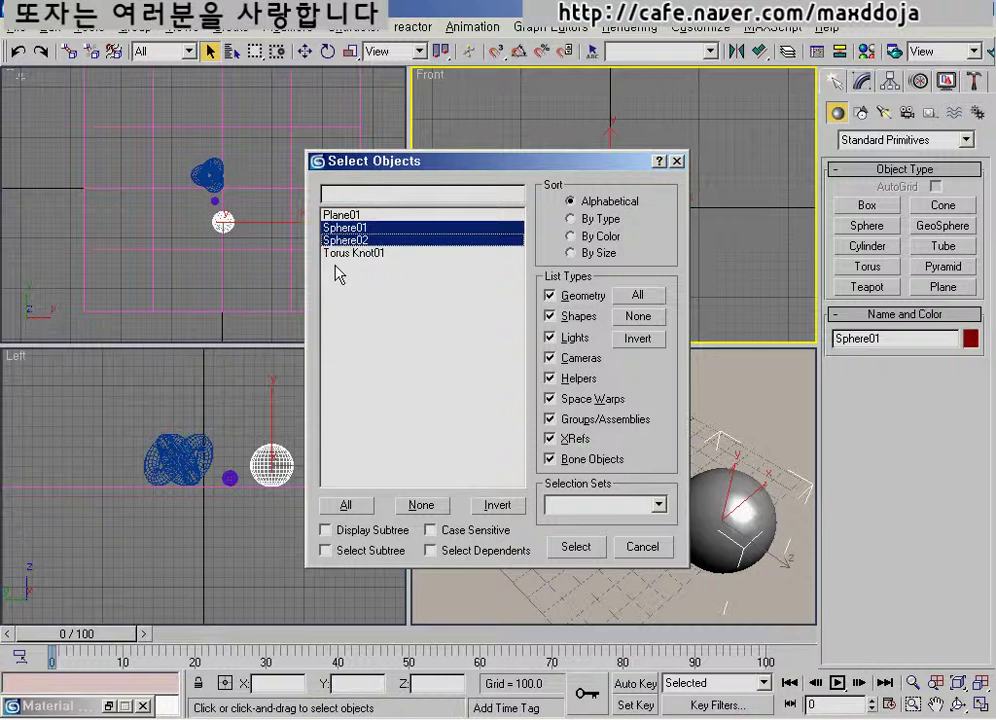
left_click(342, 254)
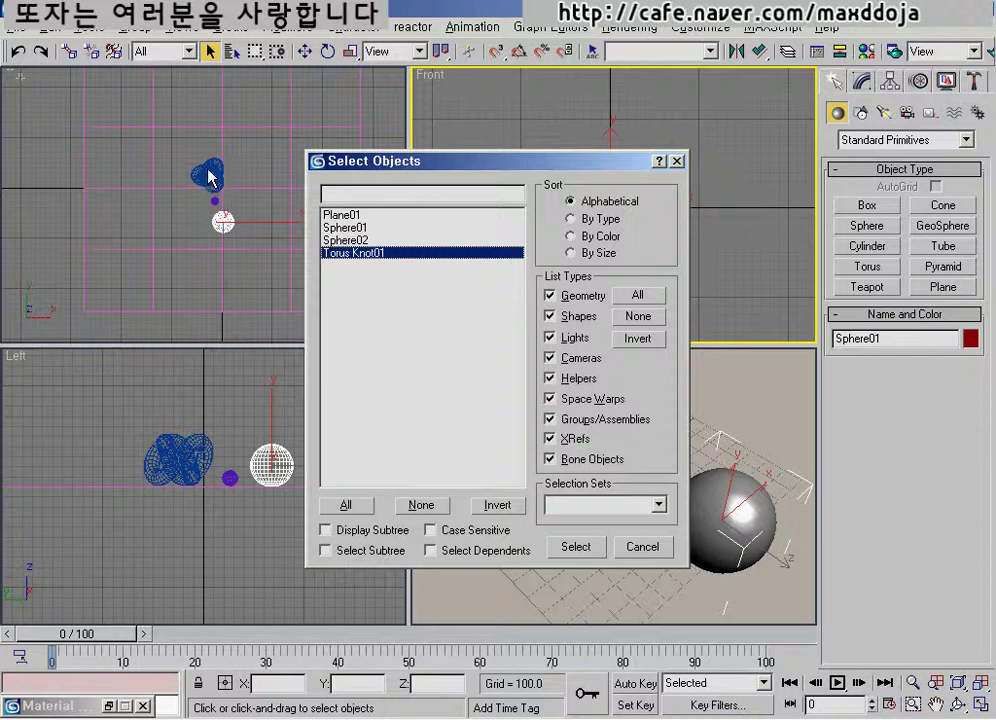
left_click(643, 547)
Activate the Perspective viewport and examine how the plane, purple sphere and torus knot are positioned around the large gray sphere.
right_click(630, 463)
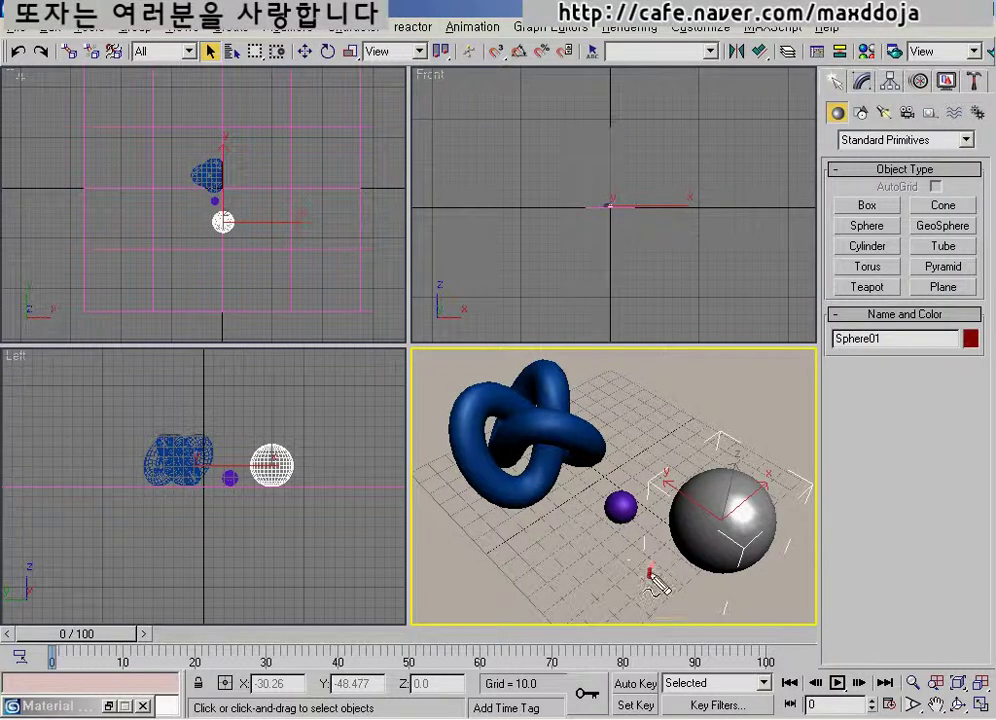
left_click_drag(649, 578, 684, 540)
mouse_move(611, 528)
left_mouse_down()
mouse_move(632, 508)
mouse_move(677, 541)
left_mouse_up()
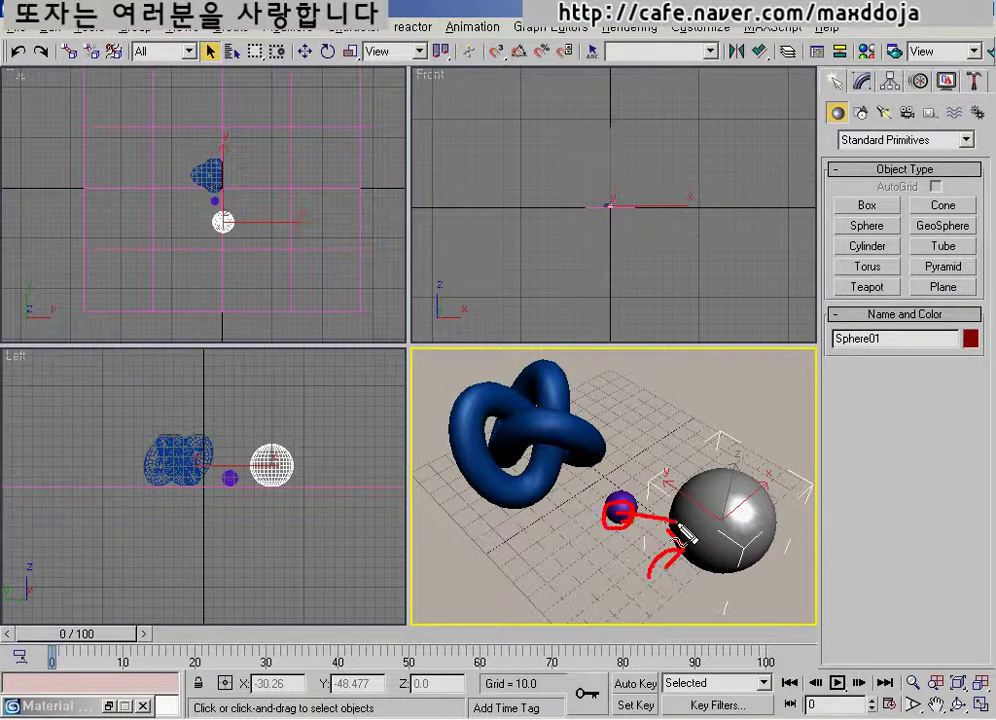
mouse_move(540, 470)
left_mouse_down()
mouse_move(510, 478)
mouse_move(535, 415)
mouse_move(630, 462)
mouse_move(650, 525)
left_mouse_up()
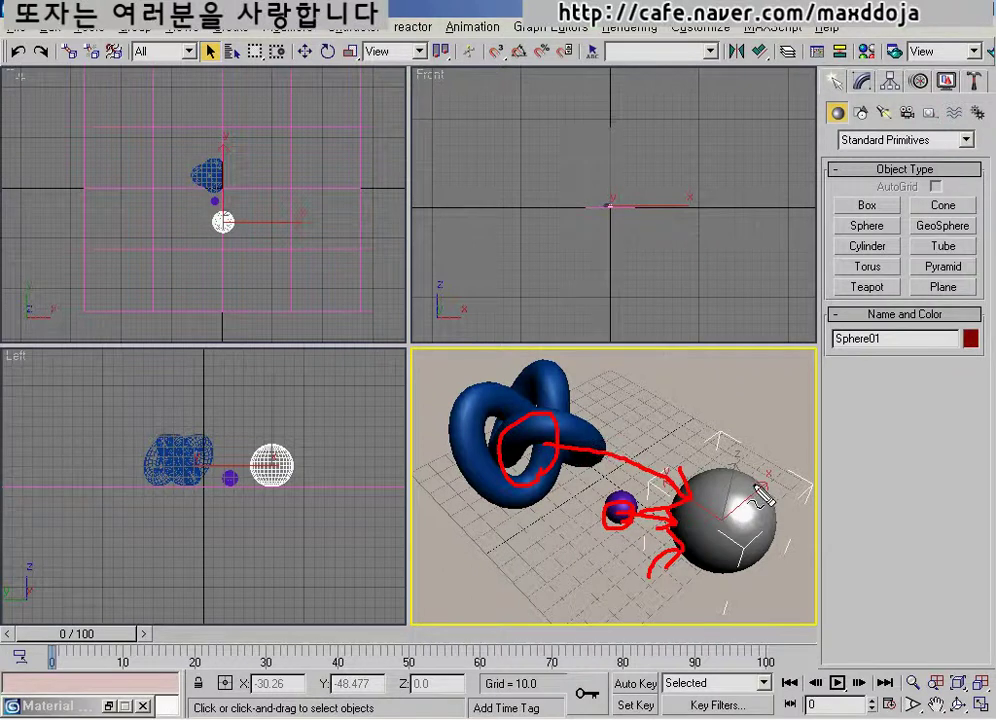
mouse_move(762, 492)
left_mouse_down()
mouse_move(730, 500)
mouse_move(740, 560)
mouse_move(772, 525)
mouse_move(765, 495)
left_mouse_up()
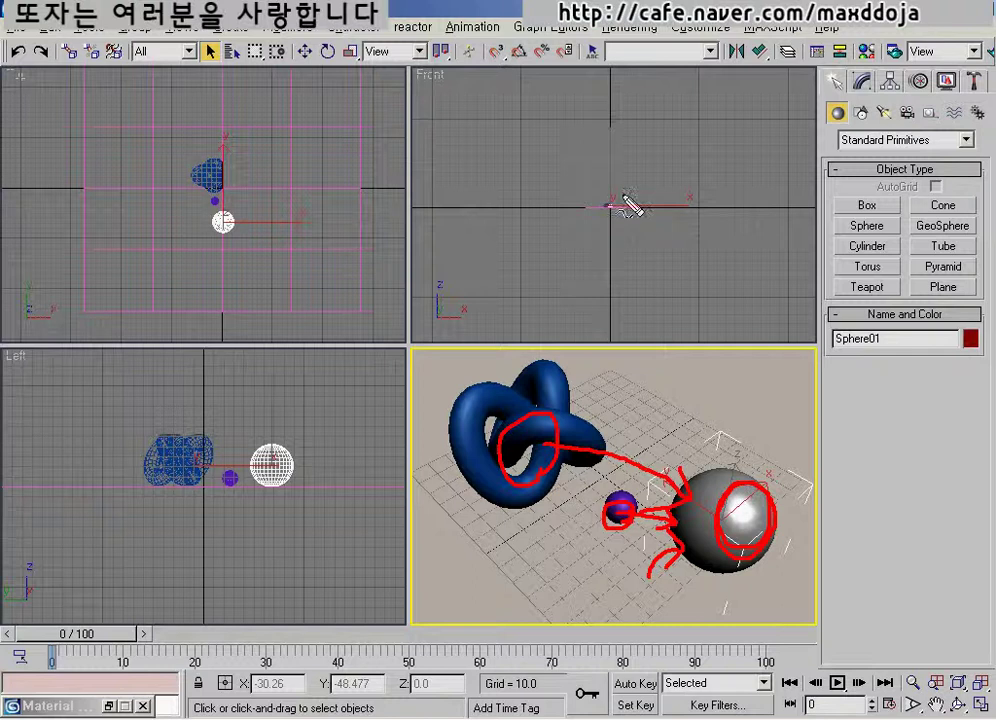
mouse_move(585, 252)
left_mouse_down()
mouse_move(568, 165)
mouse_move(658, 278)
mouse_move(629, 133)
mouse_move(667, 245)
mouse_move(645, 280)
left_mouse_up()
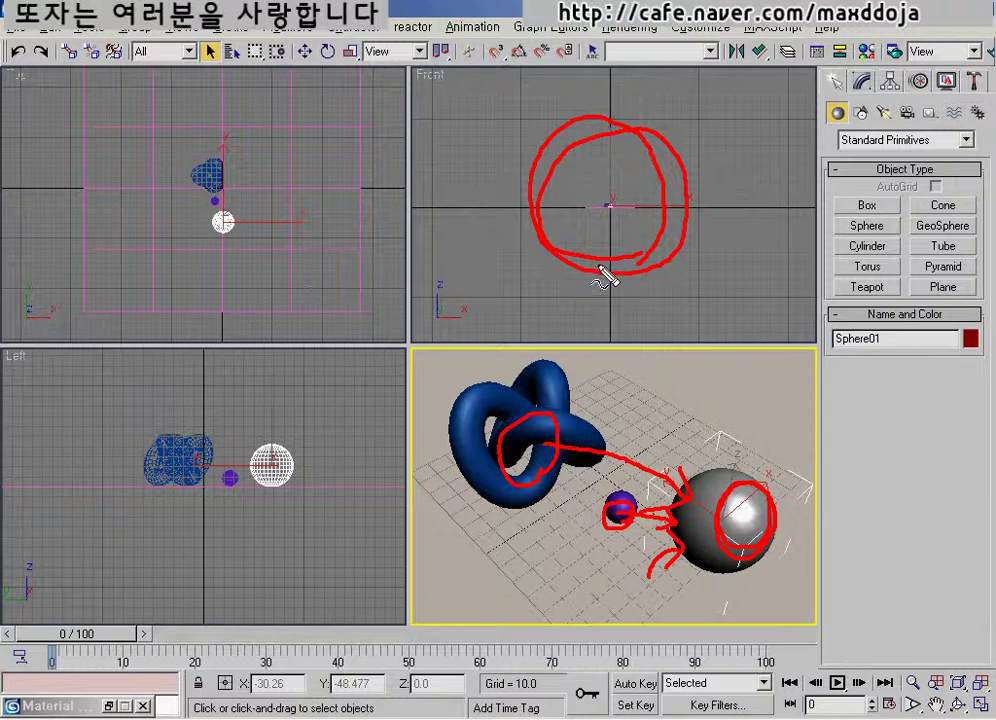
key("Escape")
Deselect everything and examine the empty areas around the objects in the Front viewport.
left_click(738, 142)
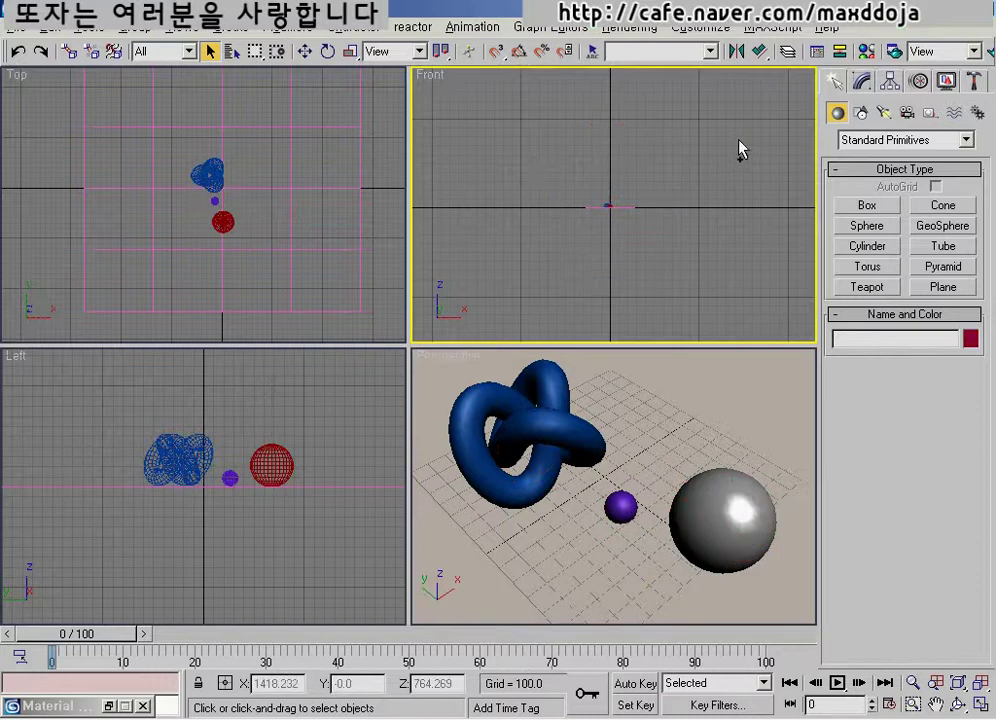
left_click_drag(755, 180, 738, 184)
mouse_move(690, 270)
left_mouse_down()
mouse_move(708, 304)
mouse_move(649, 276)
left_mouse_up()
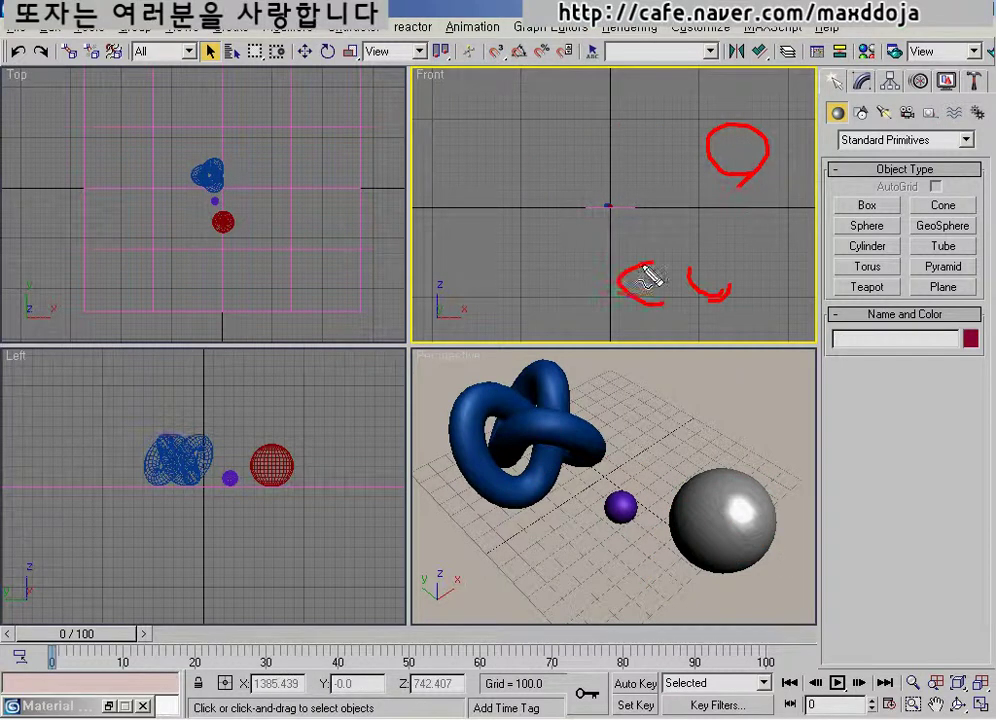
mouse_move(540, 269)
left_mouse_down()
mouse_move(527, 278)
mouse_move(486, 232)
left_mouse_up()
mouse_move(490, 158)
left_mouse_down()
mouse_move(489, 111)
mouse_move(505, 158)
left_mouse_up()
key("Escape")
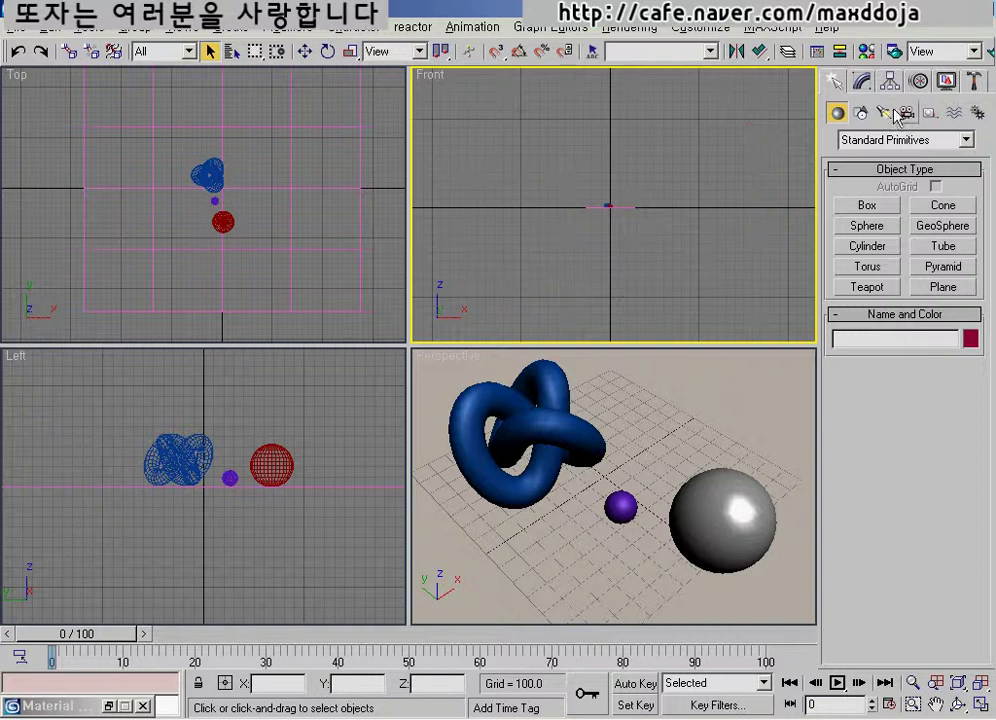
Render the Front viewport and examine the background area surrounding the tiny scene objects.
left_click(991, 52)
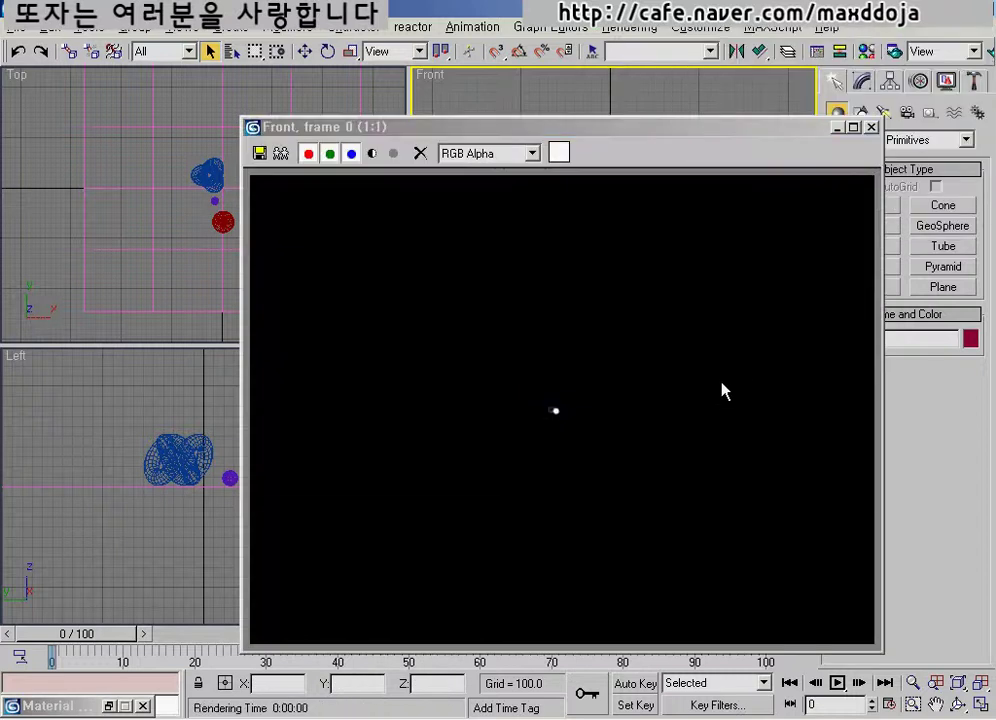
mouse_move(536, 422)
left_mouse_down()
mouse_move(542, 402)
mouse_move(565, 408)
mouse_move(538, 428)
mouse_move(540, 400)
left_mouse_up()
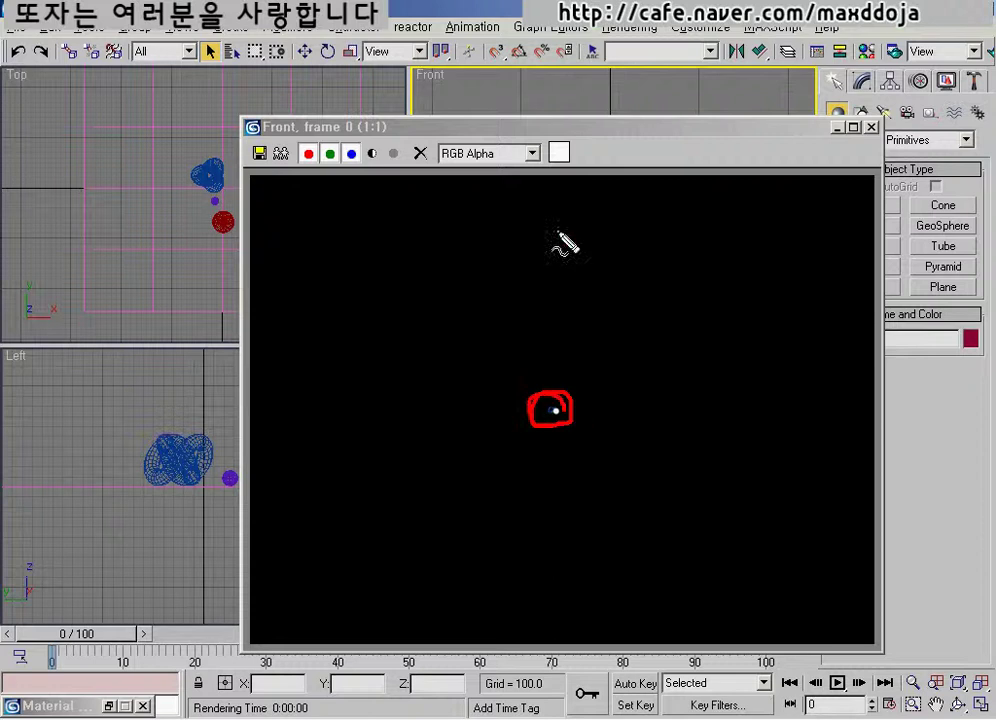
left_click_drag(345, 215, 278, 281)
left_click_drag(437, 235, 330, 320)
left_click_drag(370, 315, 470, 205)
left_click_drag(535, 215, 505, 283)
mouse_move(667, 211)
left_mouse_down()
mouse_move(652, 235)
mouse_move(675, 255)
left_mouse_up()
left_click_drag(820, 185, 728, 308)
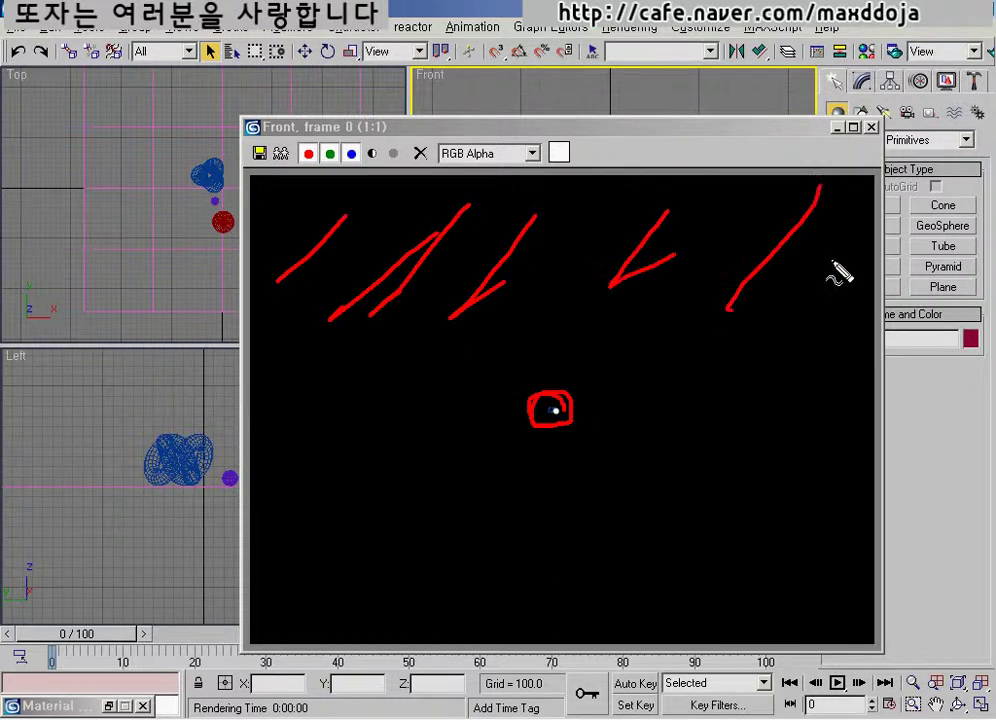
left_click_drag(828, 265, 694, 451)
left_click_drag(850, 362, 758, 525)
mouse_move(850, 497)
left_mouse_down()
mouse_move(760, 627)
mouse_move(825, 575)
left_mouse_up()
left_click_drag(740, 530, 600, 598)
left_click_drag(557, 535, 395, 613)
left_click_drag(440, 523, 342, 606)
mouse_move(368, 530)
left_mouse_down()
mouse_move(318, 349)
mouse_move(410, 540)
left_mouse_up()
left_click_drag(467, 507, 738, 500)
left_click_drag(445, 540, 667, 645)
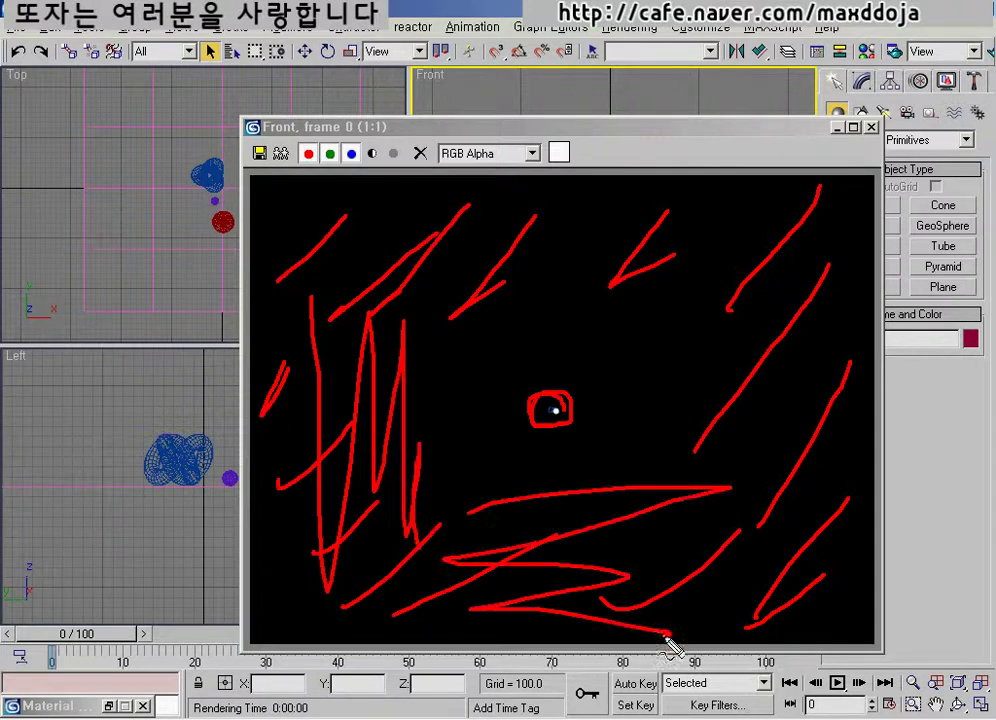
left_click_drag(845, 500, 778, 567)
key("Escape")
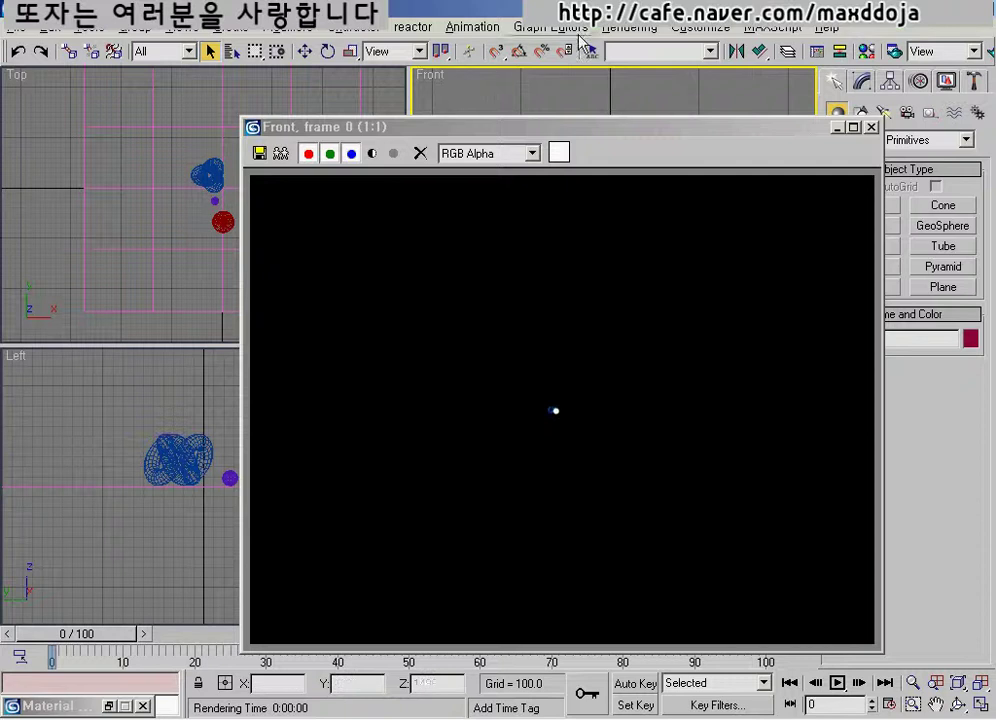
Open the Environment settings, examine the Background color under Common Parameters, and close the settings.
left_click(646, 30)
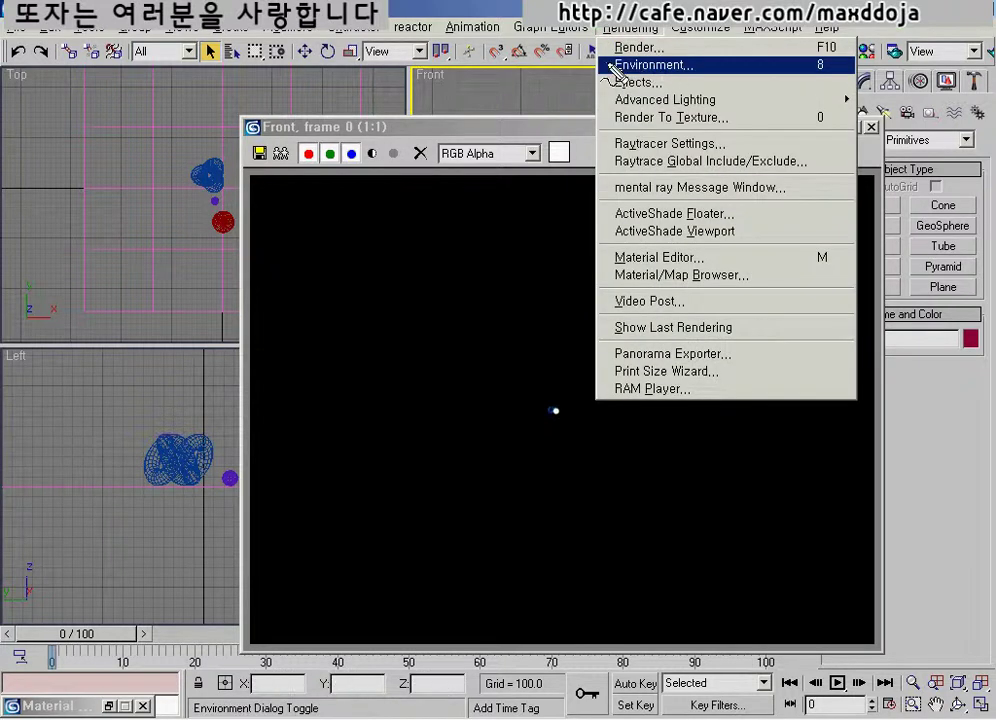
mouse_move(606, 58)
left_mouse_down()
mouse_move(605, 75)
mouse_move(768, 80)
left_mouse_up()
key("Escape")
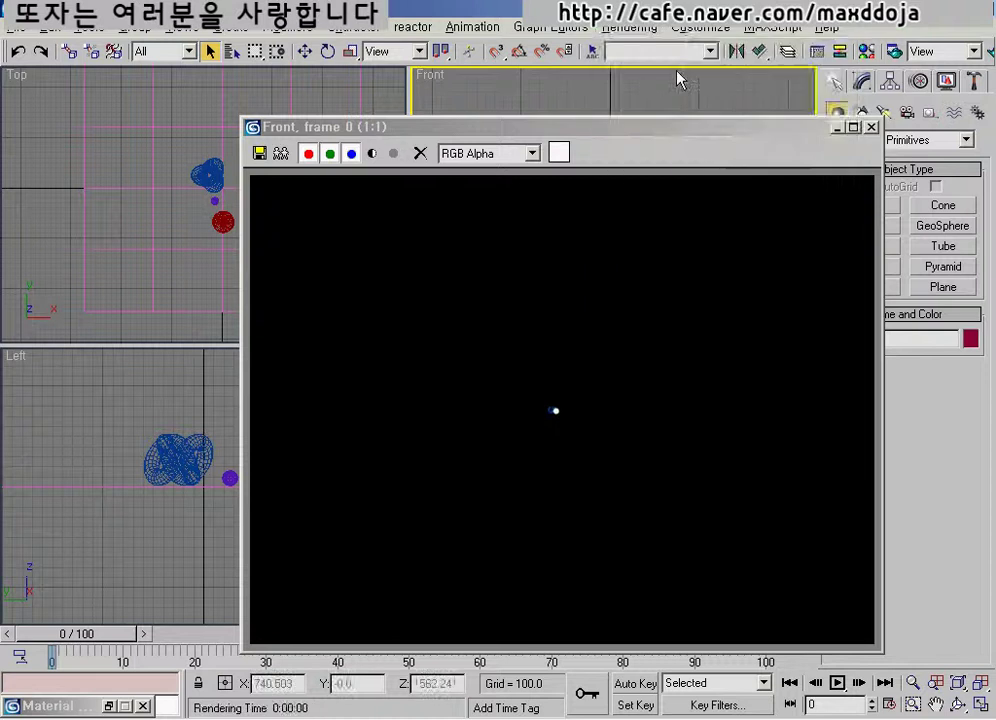
left_click(632, 28)
left_click(611, 64)
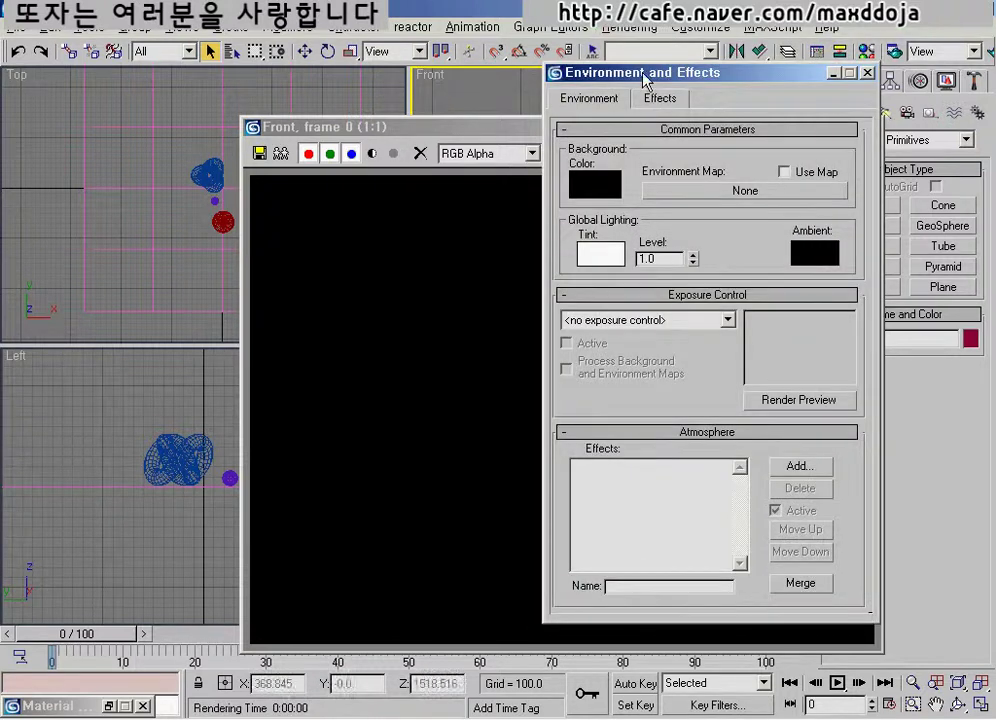
left_click_drag(600, 80, 134, 104)
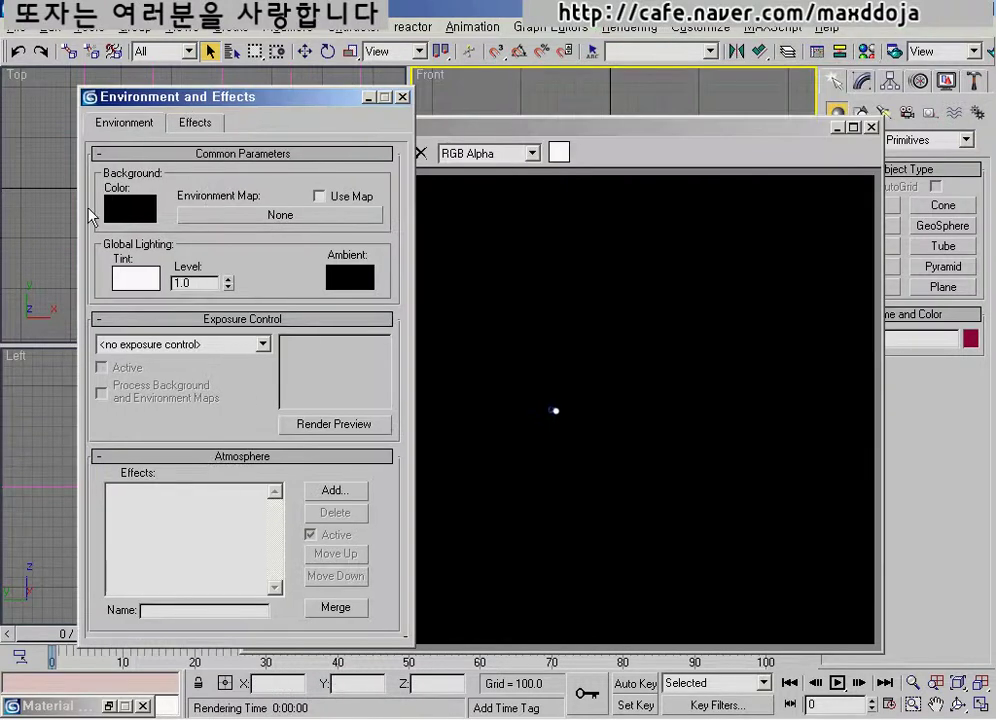
mouse_move(128, 158)
left_mouse_down()
mouse_move(92, 178)
mouse_move(140, 160)
mouse_move(172, 196)
left_mouse_up()
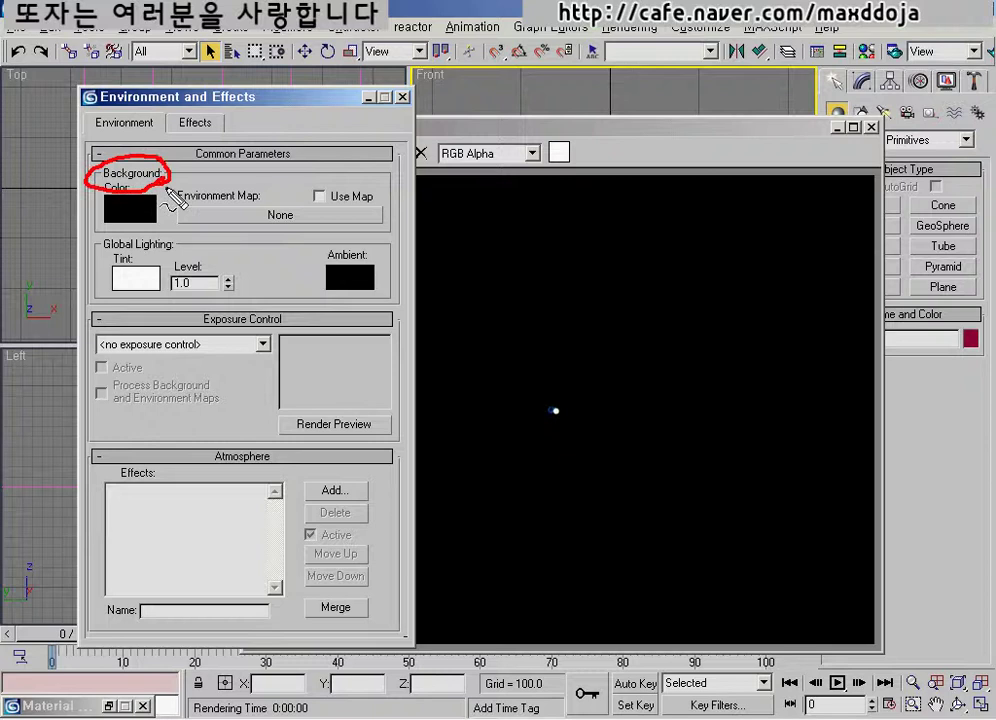
mouse_move(100, 224)
left_mouse_down()
mouse_move(98, 189)
mouse_move(165, 222)
left_mouse_up()
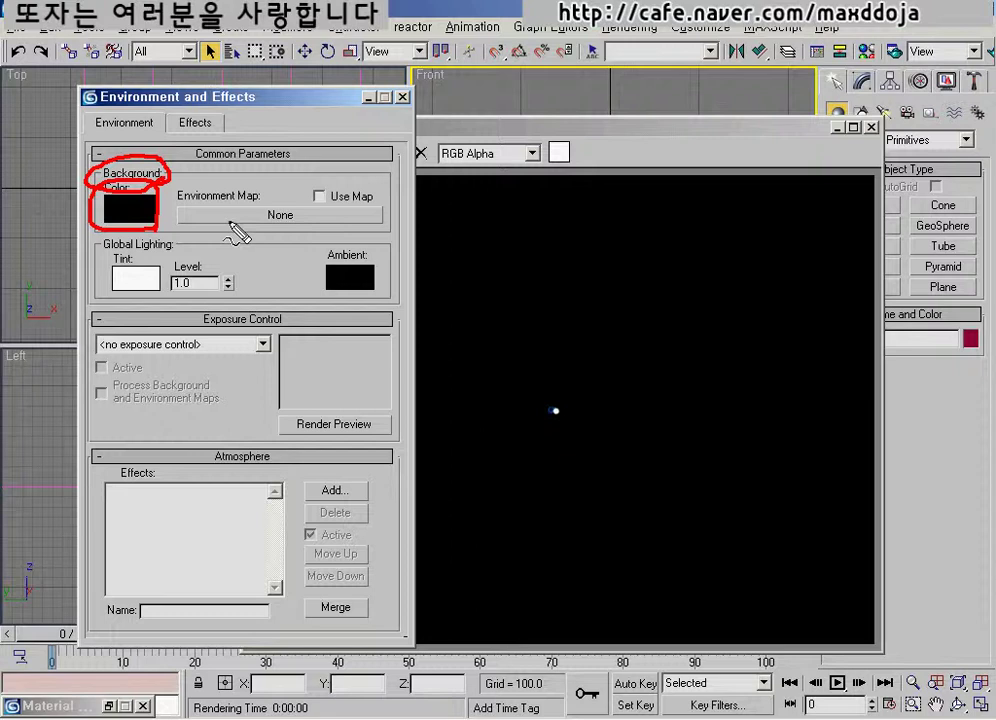
mouse_move(108, 210)
left_mouse_down()
mouse_move(130, 200)
mouse_move(133, 234)
left_mouse_up()
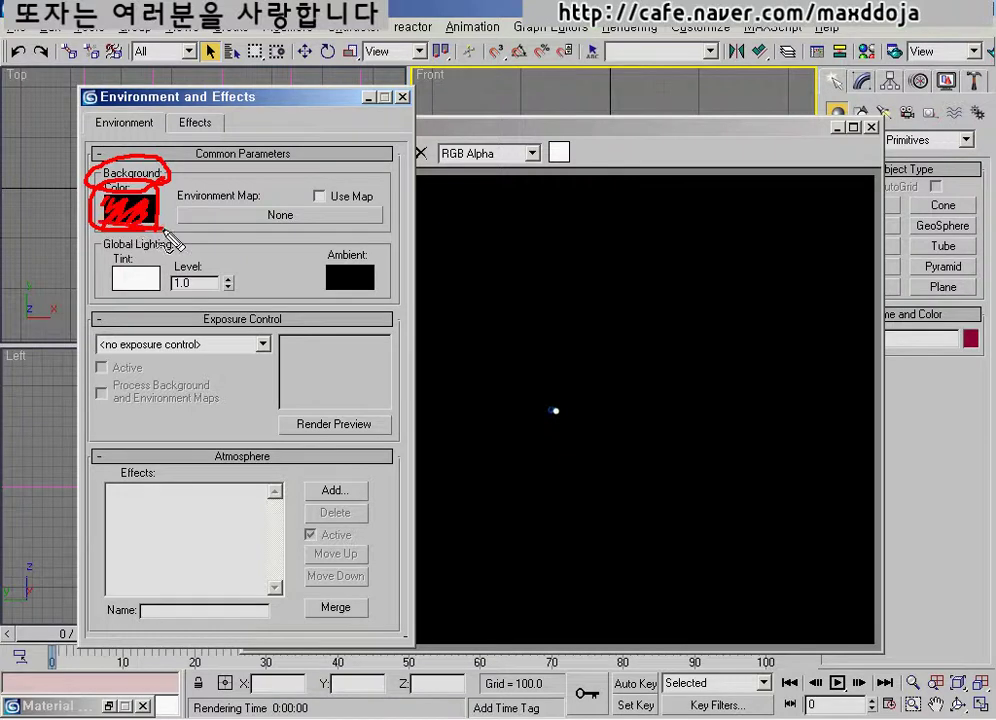
left_click_drag(100, 171, 104, 178)
key("Escape")
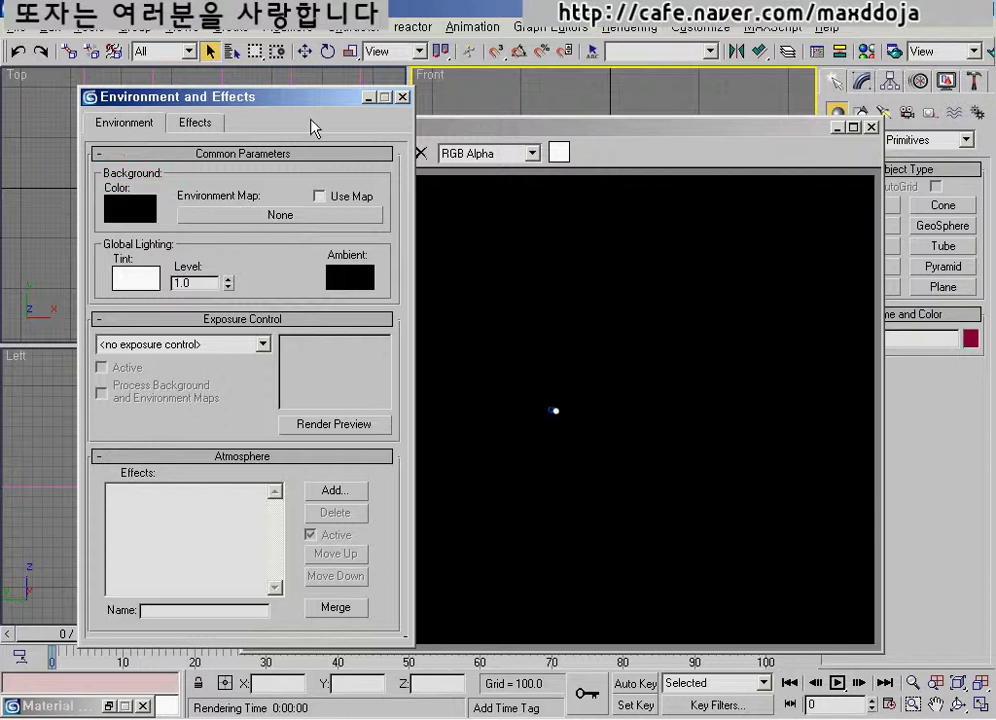
left_click(402, 97)
Minimize the Front render, select the large gray sphere, and render a close-up of it from the Perspective viewport.
left_click(838, 127)
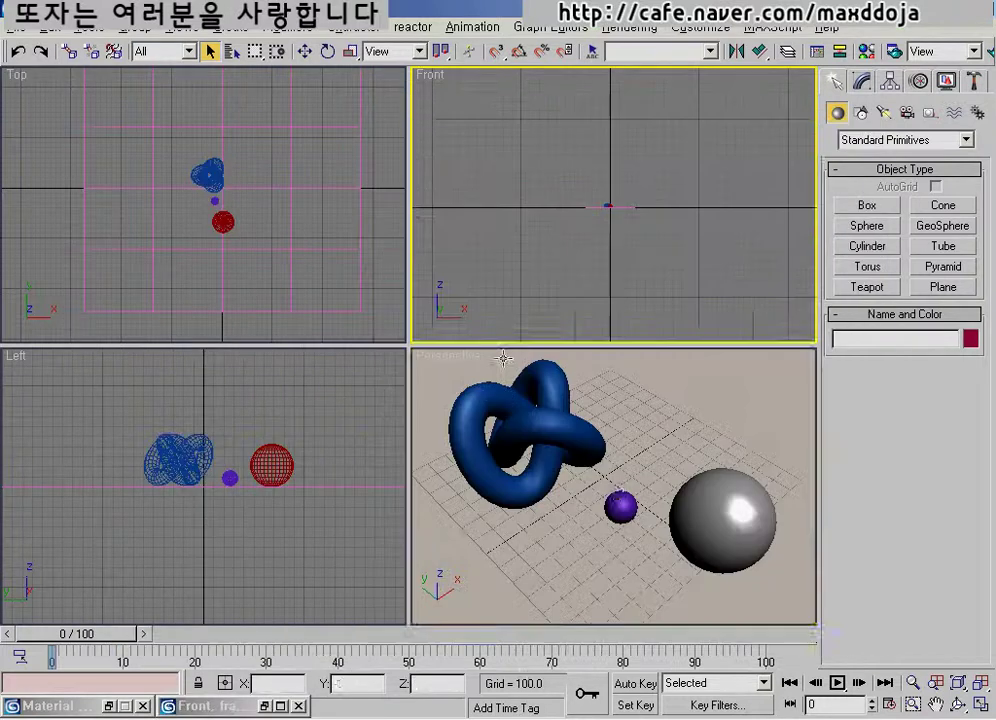
left_click(617, 490)
left_click(733, 520)
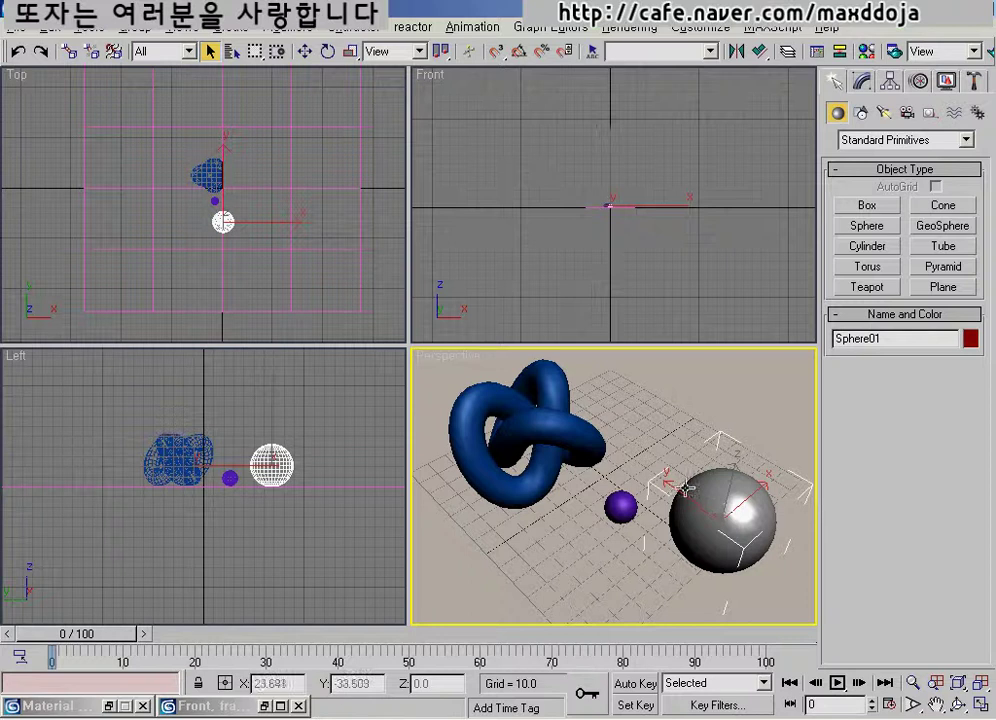
middle_click_drag(716, 484, 680, 480)
scroll(680, 480, "up", 4)
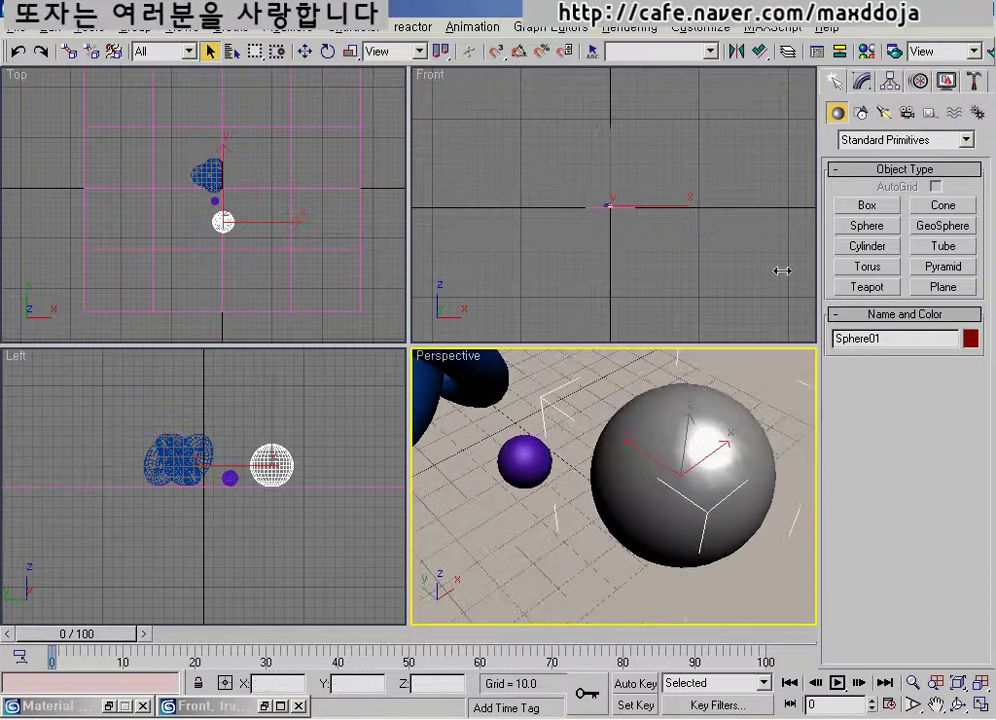
left_click(990, 58)
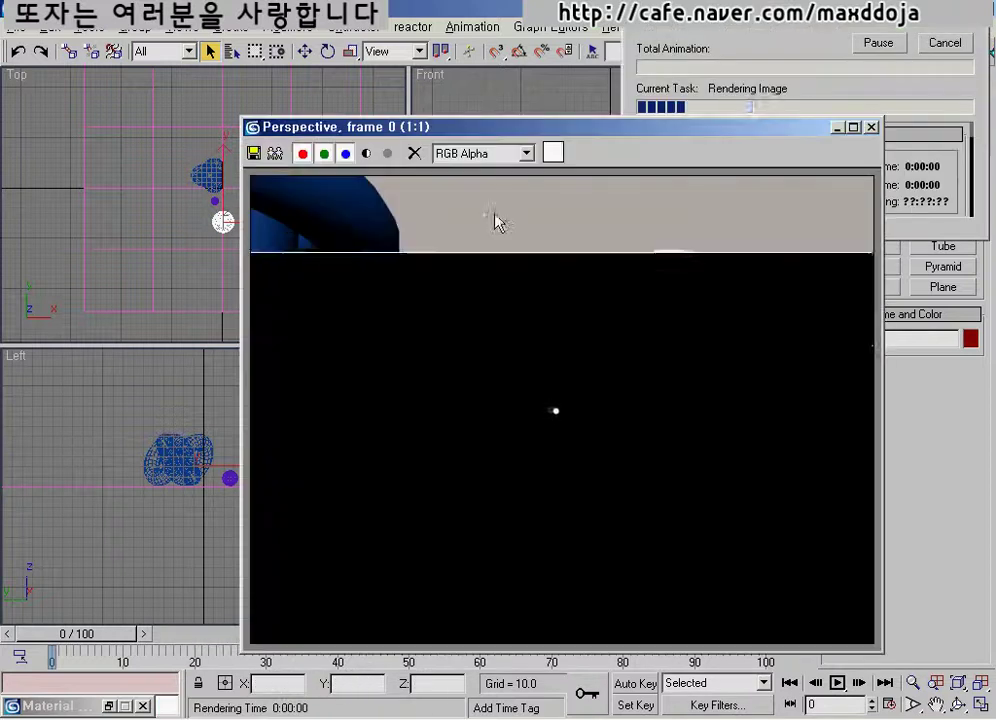
left_click_drag(571, 133, 491, 98)
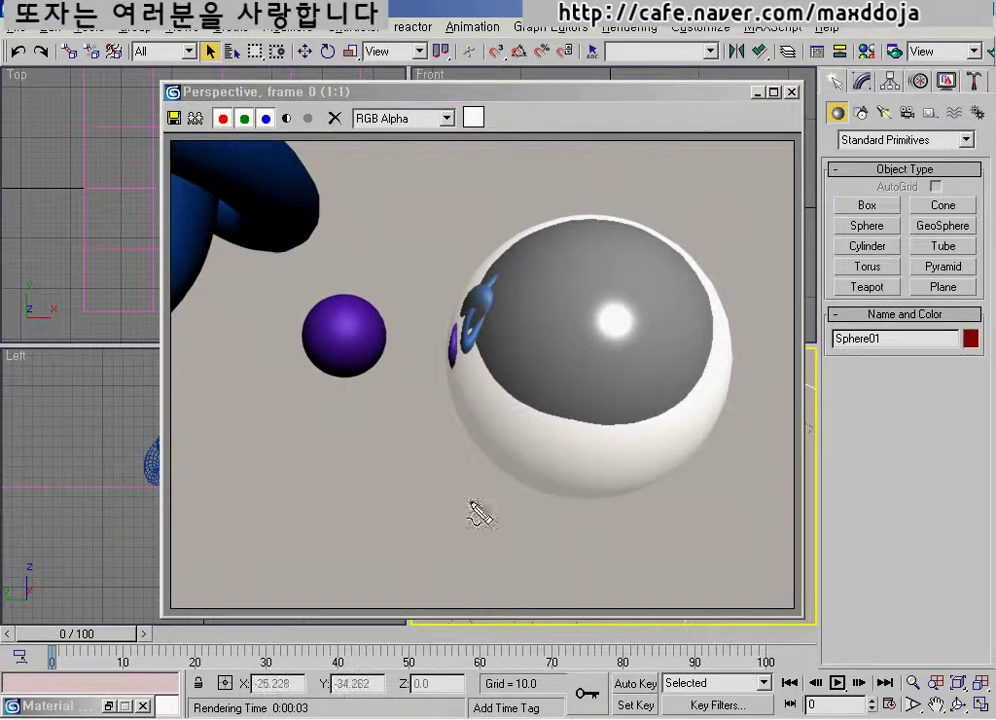
Examine the reflections of the plane, small sphere, torus knot and background on the large sphere in the Perspective render, and close it.
mouse_move(480, 468)
left_mouse_down()
mouse_move(516, 425)
mouse_move(538, 418)
left_mouse_up()
left_click_drag(562, 430, 548, 460)
mouse_move(456, 528)
left_mouse_down()
mouse_move(438, 540)
mouse_move(465, 551)
mouse_move(536, 469)
left_mouse_up()
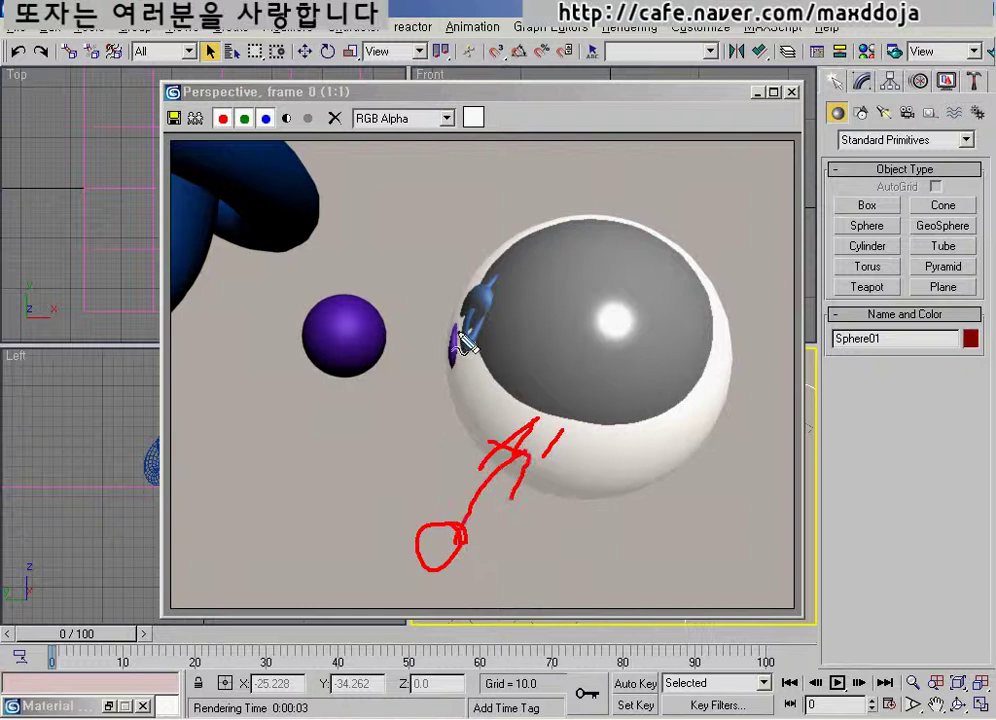
left_click_drag(452, 330, 450, 333)
left_click_drag(352, 345, 446, 346)
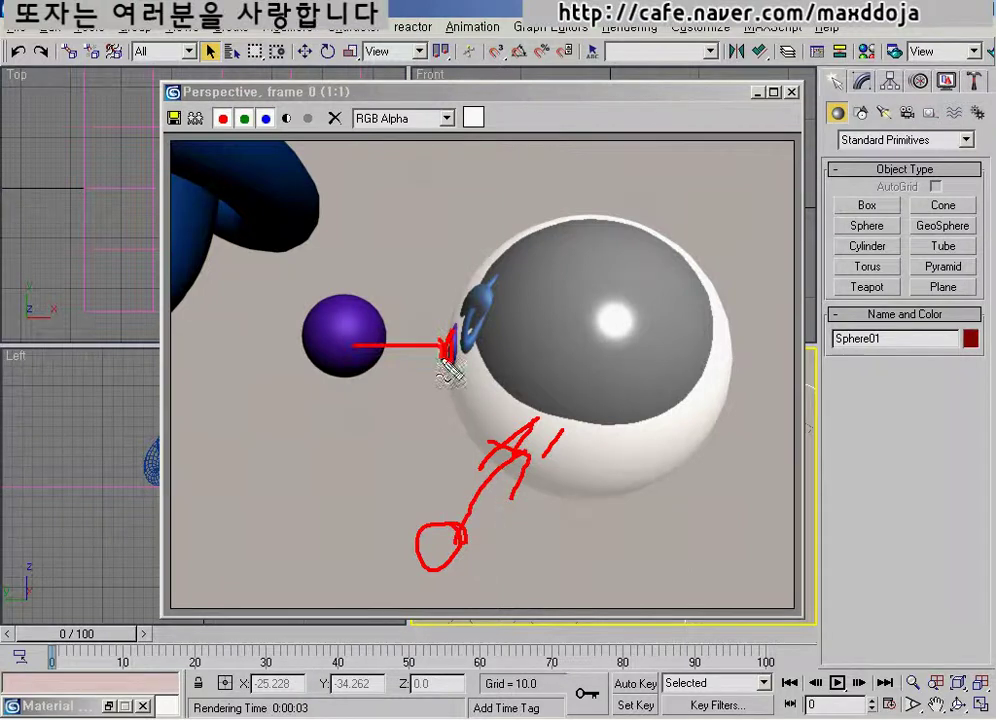
left_click_drag(480, 298, 478, 312)
left_click_drag(285, 200, 468, 297)
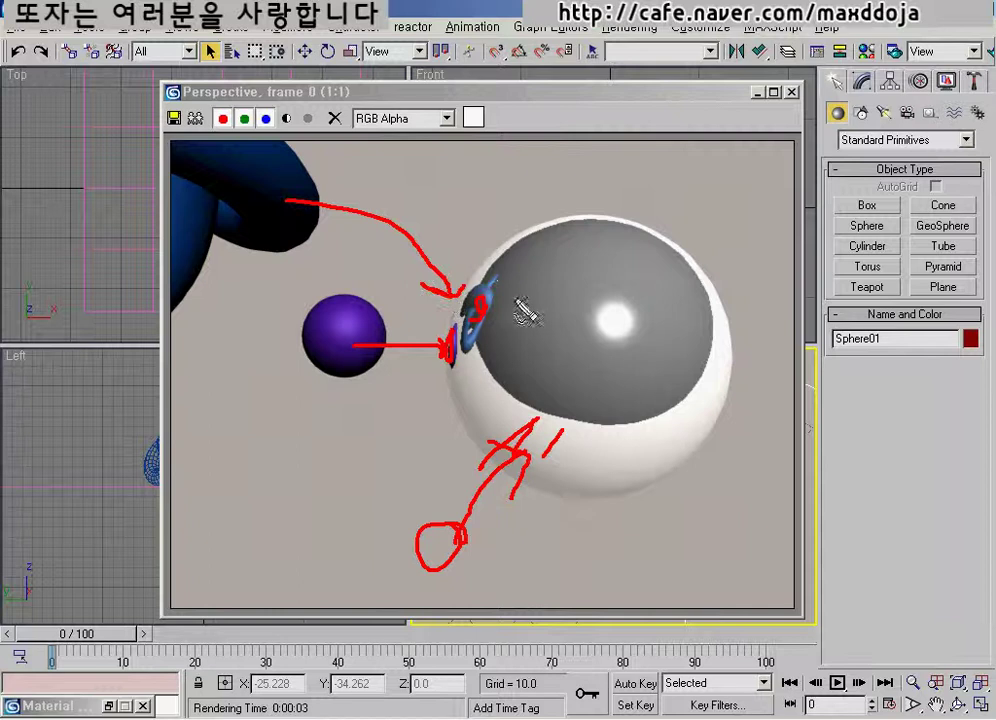
mouse_move(541, 222)
left_mouse_down()
mouse_move(484, 290)
mouse_move(473, 371)
mouse_move(560, 438)
mouse_move(716, 402)
mouse_move(672, 430)
mouse_move(549, 471)
mouse_move(458, 395)
left_mouse_up()
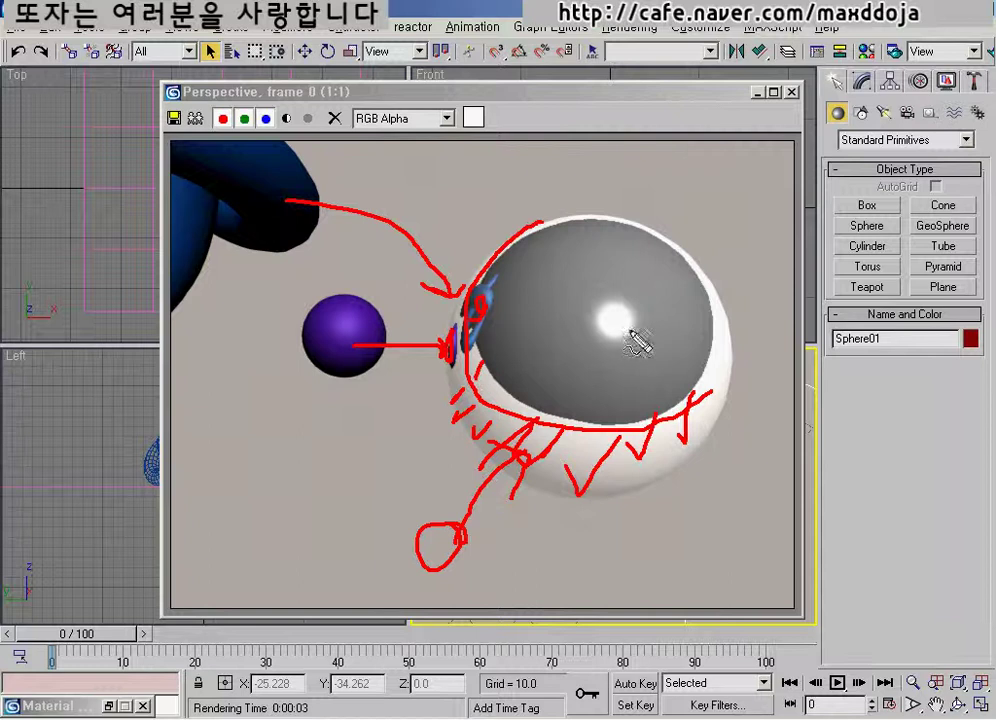
mouse_move(627, 336)
left_mouse_down()
mouse_move(600, 322)
mouse_move(628, 316)
mouse_move(630, 340)
left_mouse_up()
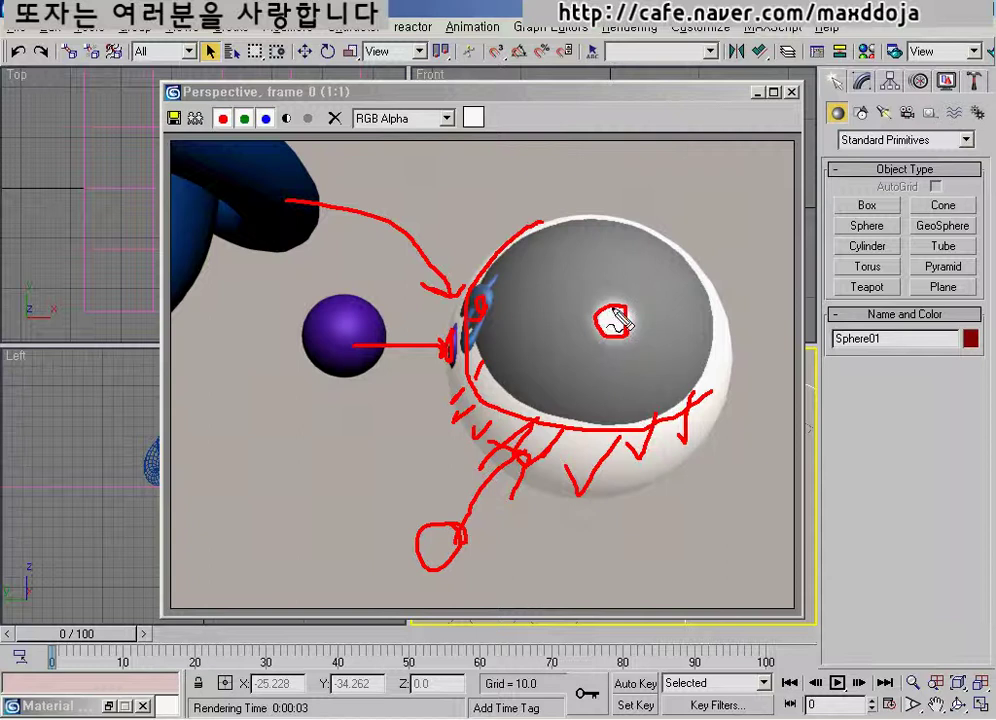
left_click_drag(620, 318, 614, 336)
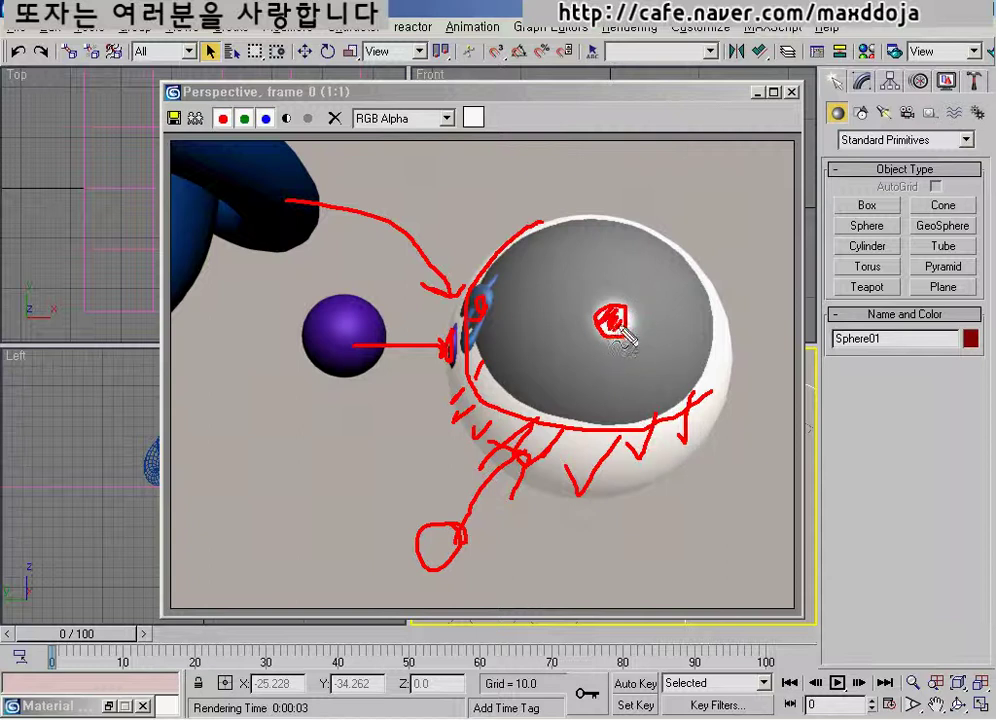
left_click_drag(714, 398, 660, 438)
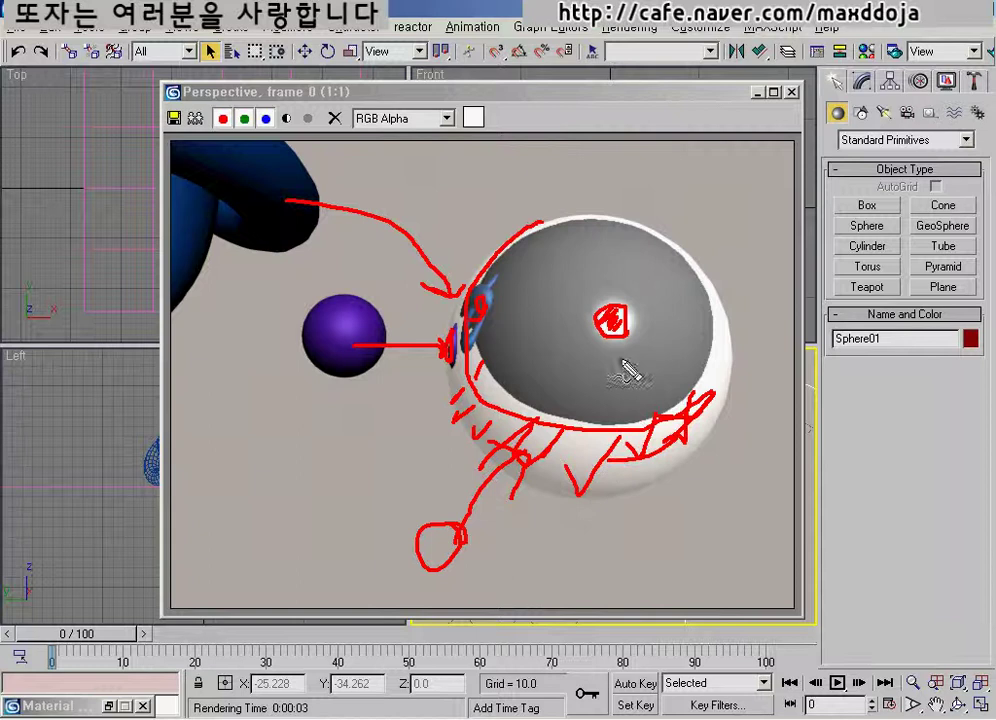
mouse_move(618, 358)
left_mouse_down()
mouse_move(582, 362)
mouse_move(574, 345)
mouse_move(540, 355)
mouse_move(535, 320)
mouse_move(571, 282)
mouse_move(539, 258)
mouse_move(594, 262)
mouse_move(651, 296)
mouse_move(697, 345)
mouse_move(634, 405)
mouse_move(600, 386)
left_mouse_up()
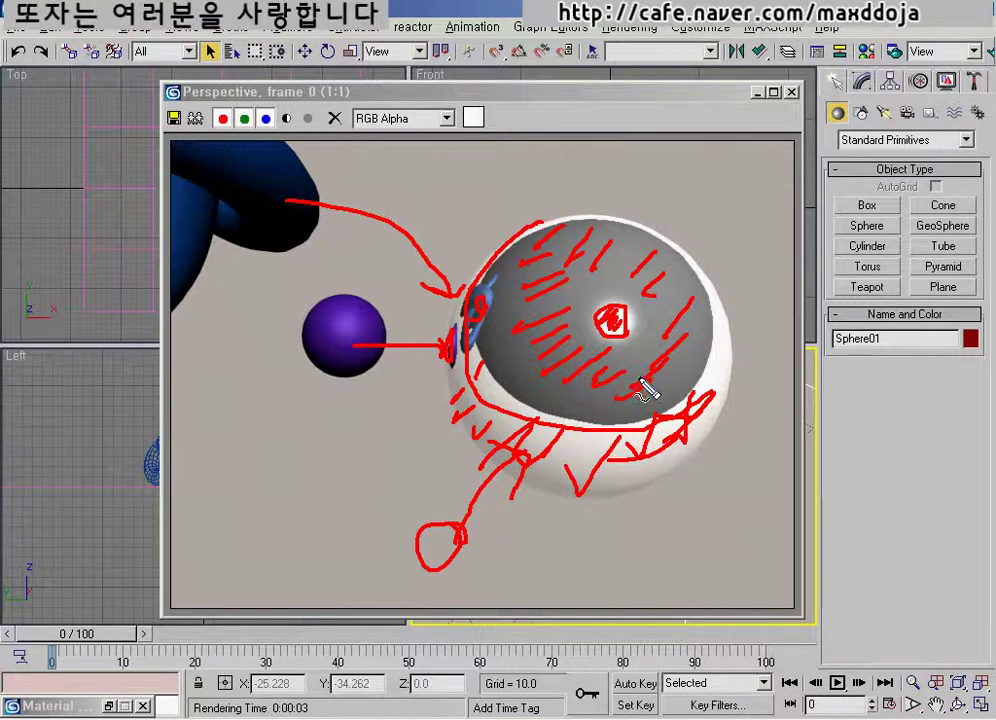
mouse_move(645, 390)
left_mouse_down()
mouse_move(638, 382)
mouse_move(667, 378)
mouse_move(697, 395)
left_mouse_up()
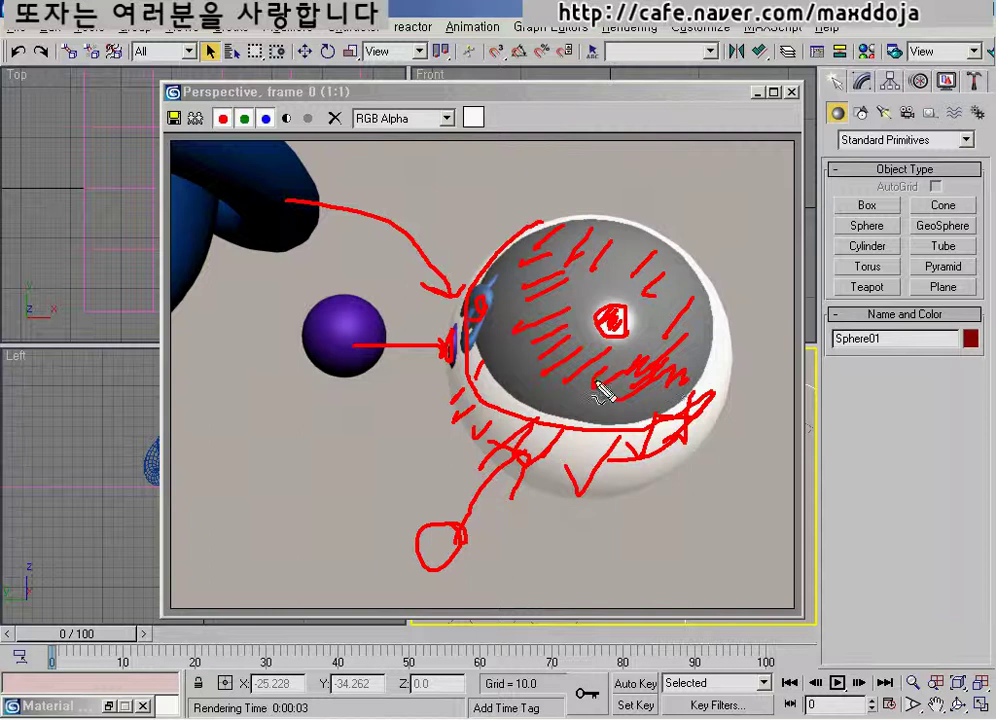
mouse_move(603, 391)
left_mouse_down()
mouse_move(545, 351)
mouse_move(540, 330)
mouse_move(556, 288)
left_mouse_up()
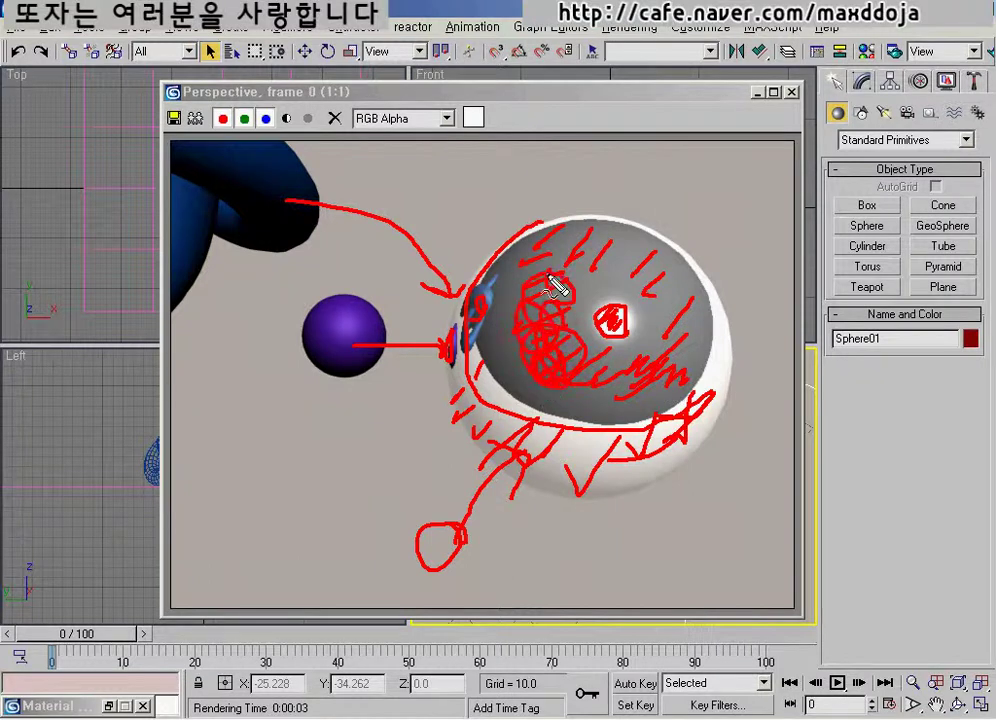
key("Escape")
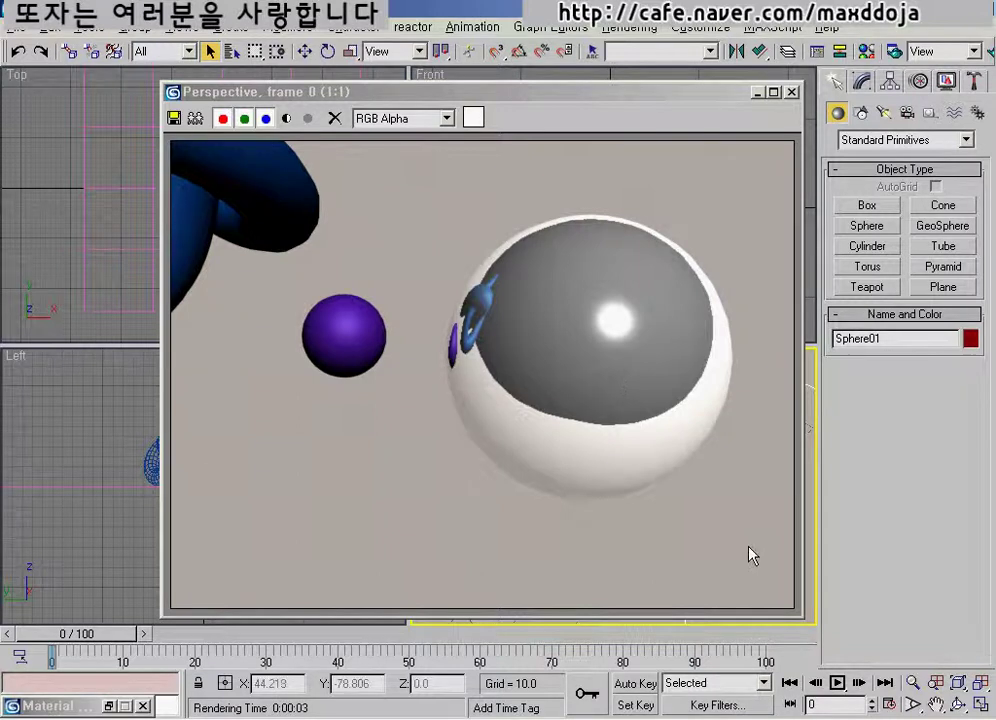
left_click(791, 91)
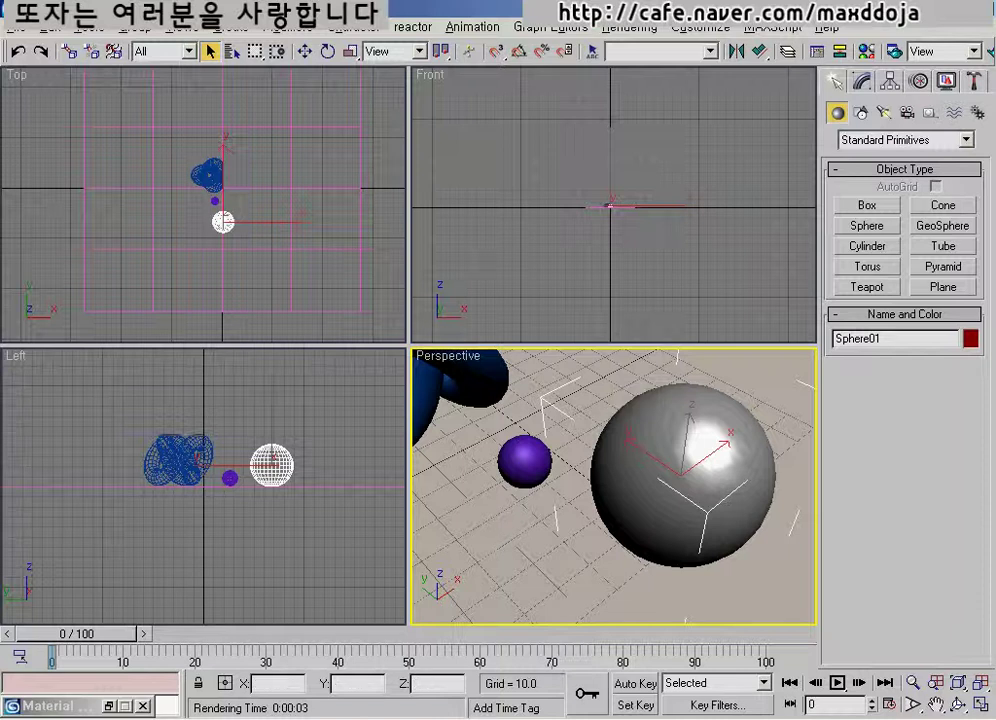
Open the Material Editor and examine the Use Environment Settings background option in the Raytrace reflection map's parameters.
key("F10")
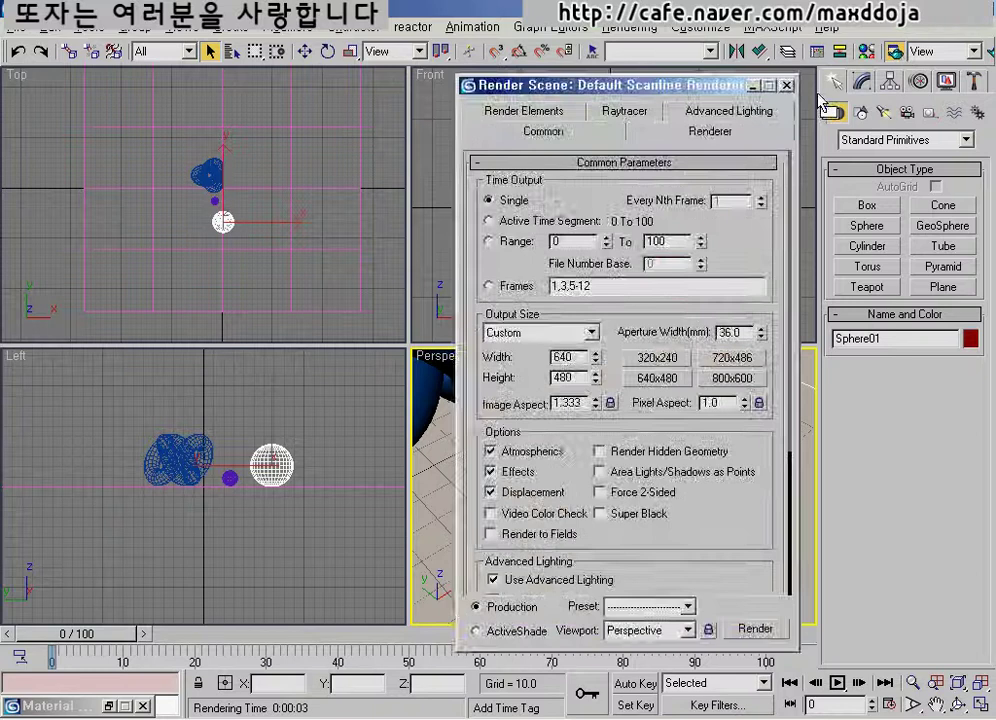
key("m")
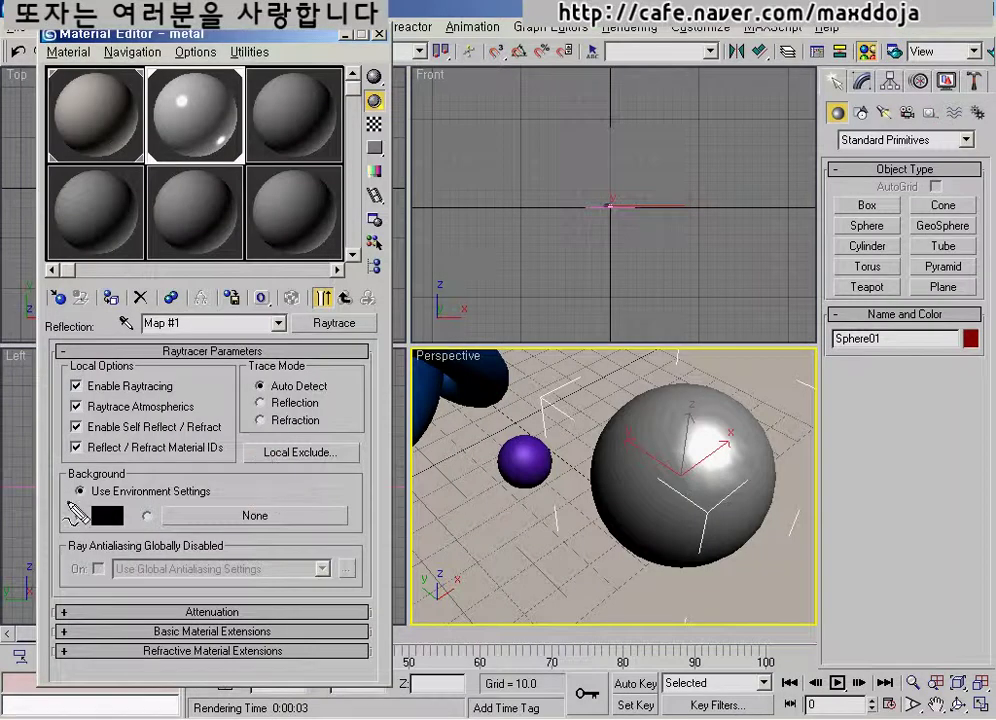
mouse_move(75, 512)
left_mouse_down()
mouse_move(210, 499)
mouse_move(200, 473)
mouse_move(72, 487)
left_mouse_up()
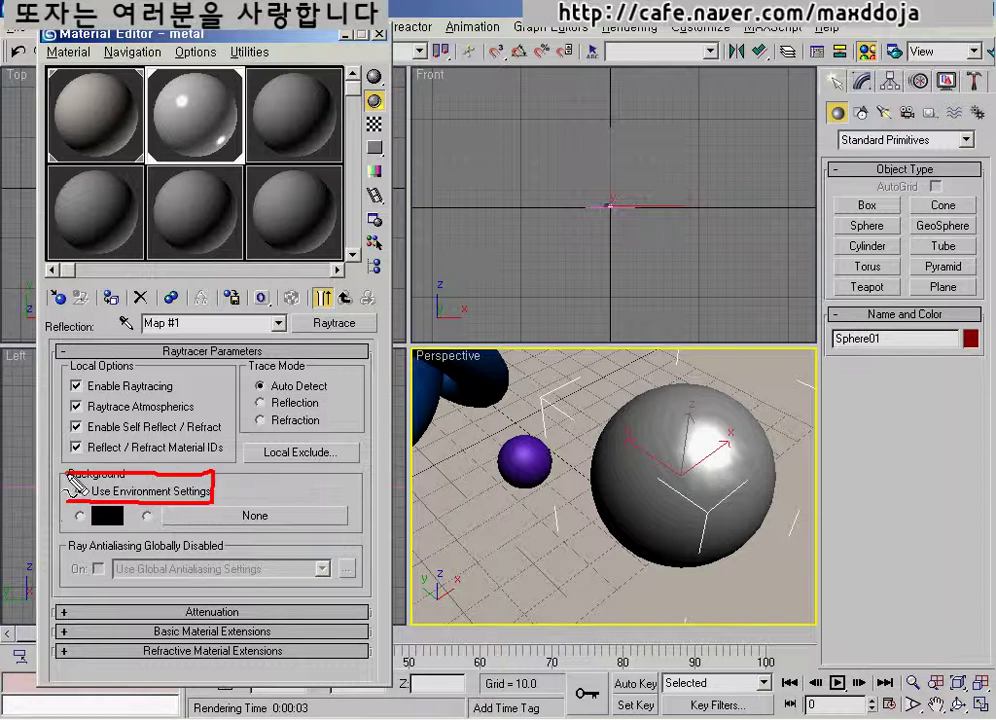
left_click_drag(150, 503, 164, 505)
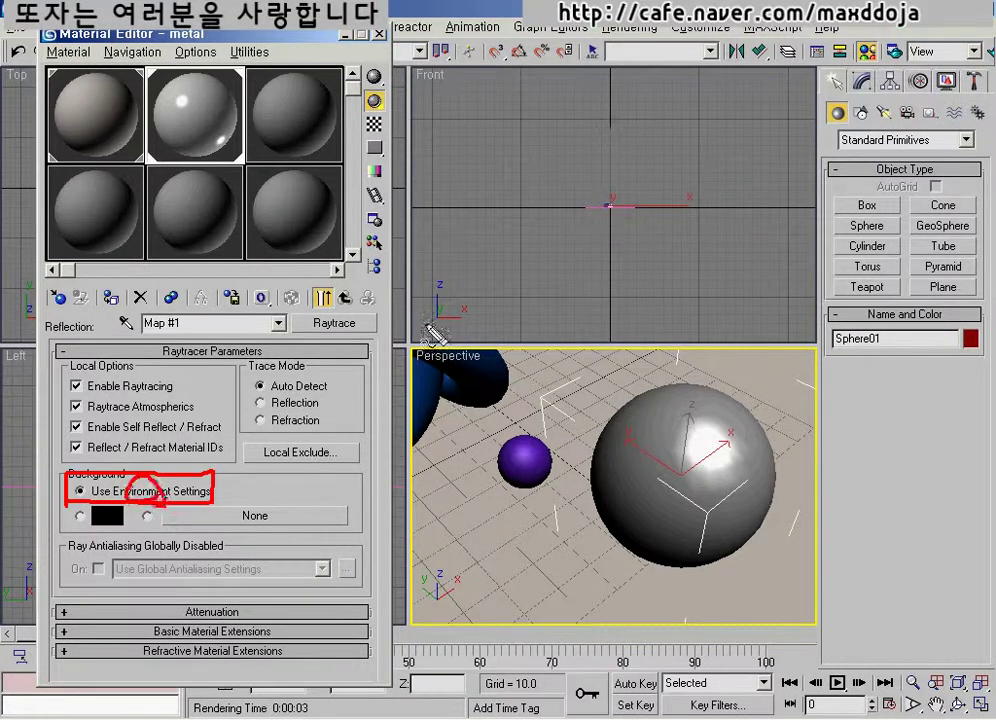
key("Escape")
Set the Environment background color to red, RGB 248, 0, 0, and move the settings window clear of the Perspective viewport.
left_click(630, 27)
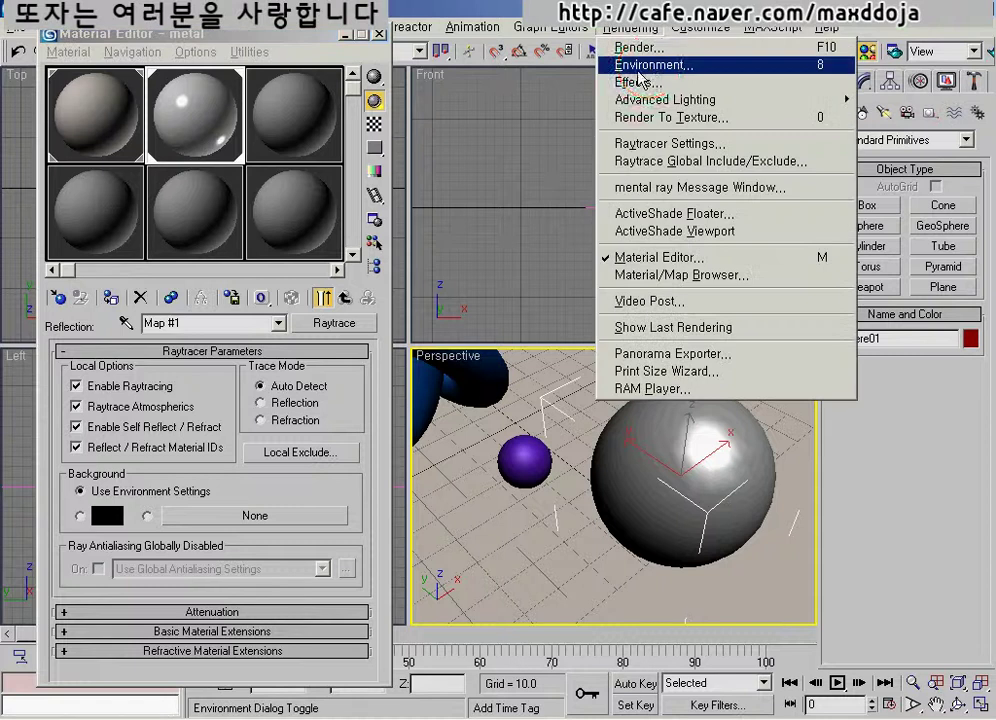
left_click(650, 66)
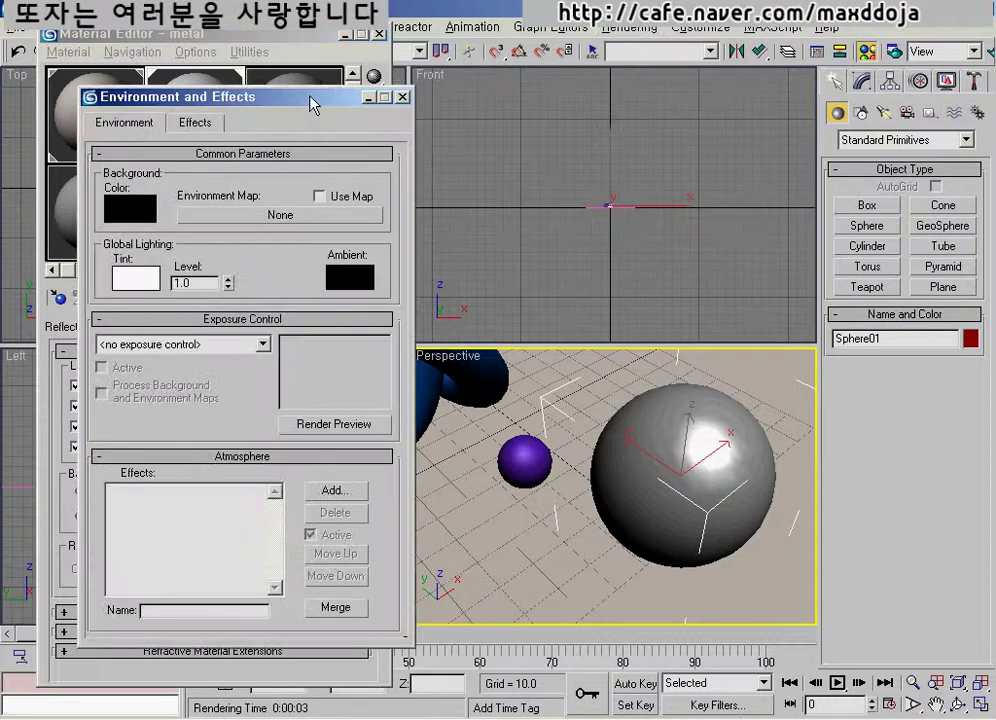
left_click_drag(310, 104, 708, 52)
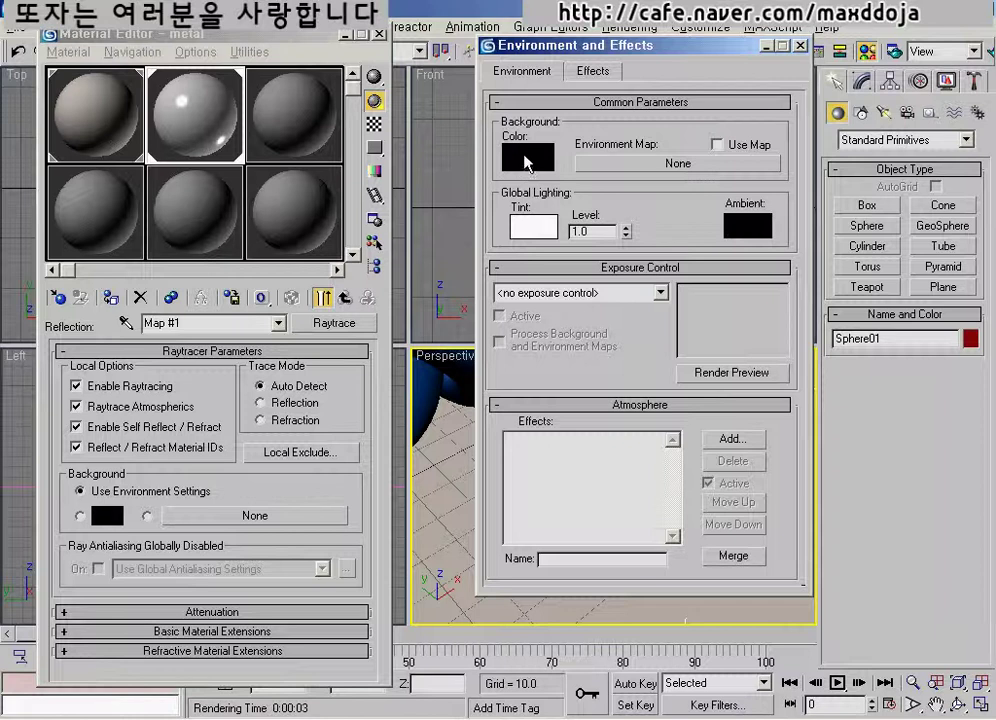
left_click(527, 160)
left_click(395, 122)
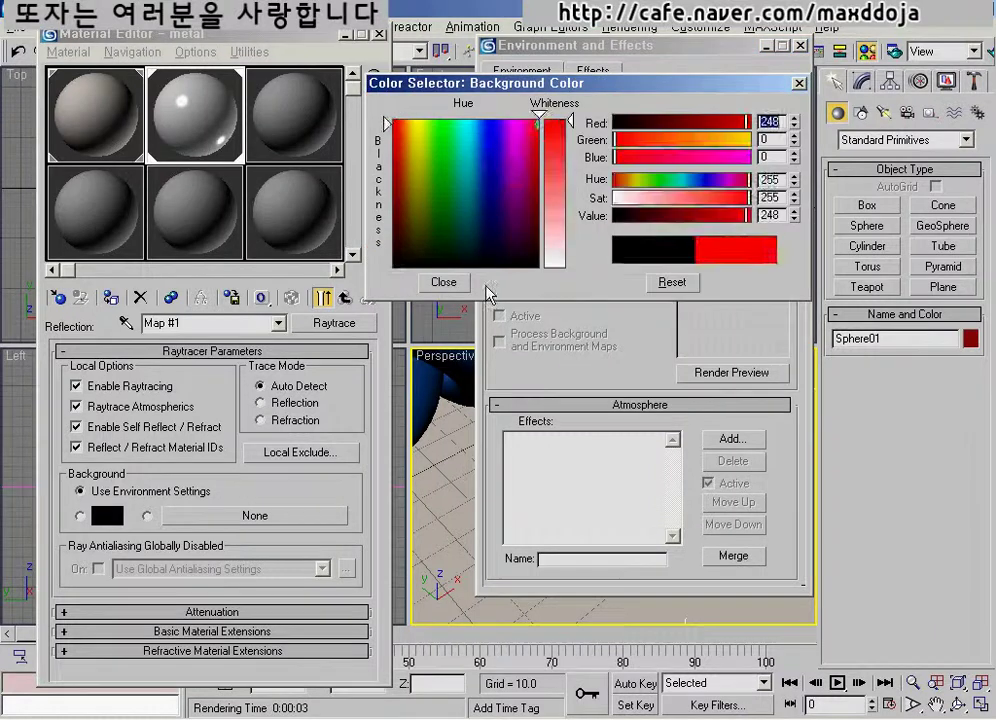
left_click(443, 282)
left_click_drag(723, 50, 302, 80)
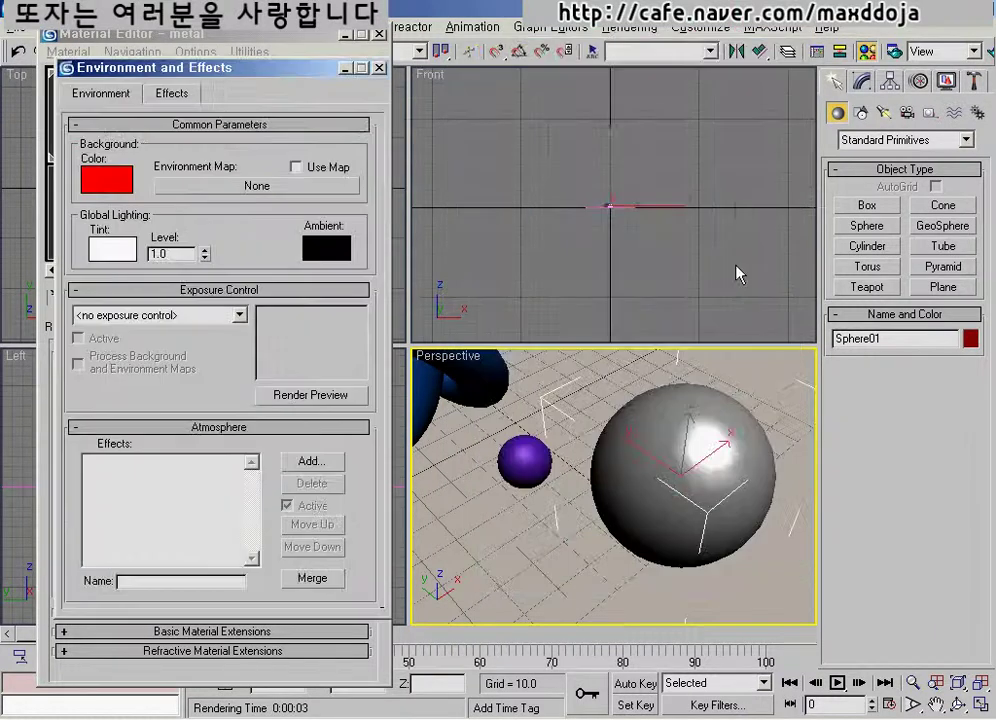
Render the Perspective viewport to check the background reflection on the large sphere, and close the render and the Environment settings.
left_click(987, 52)
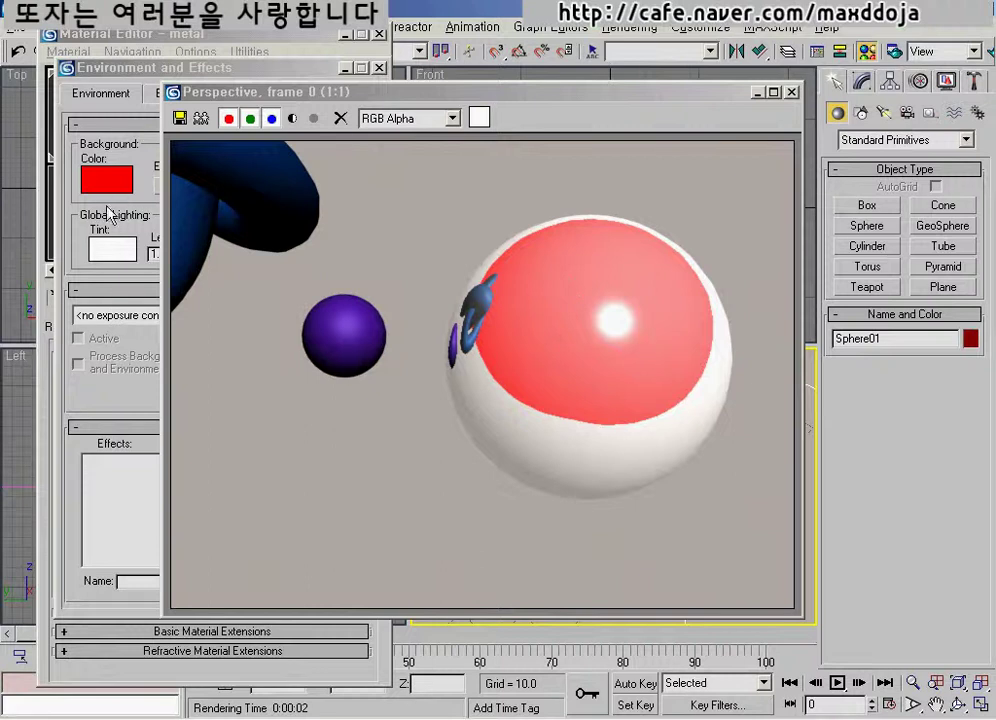
left_click(792, 92)
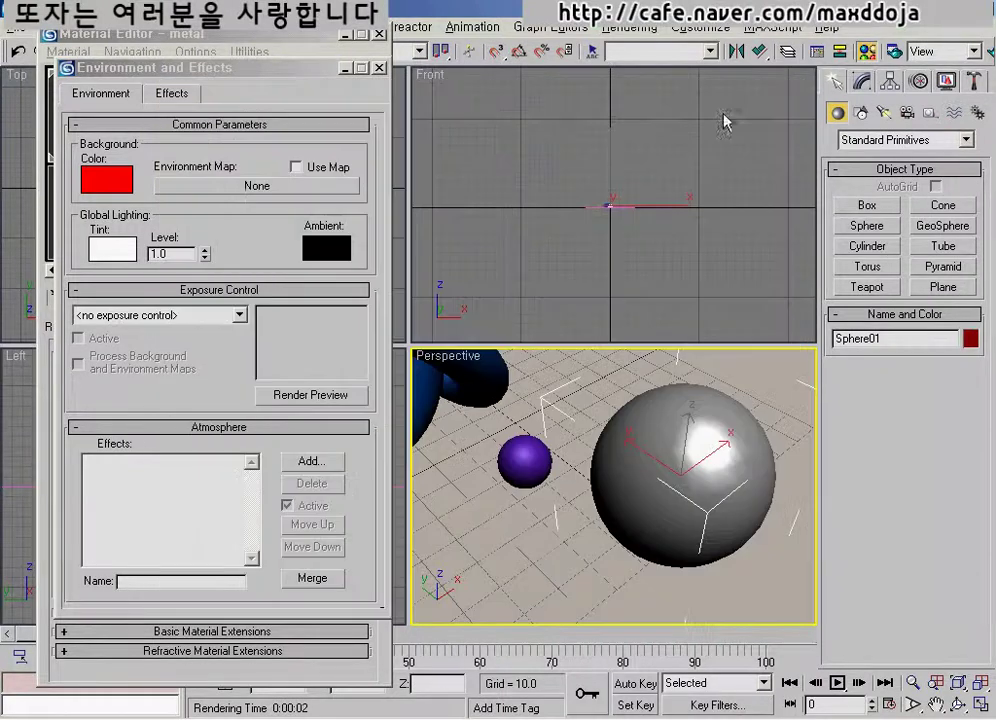
left_click(379, 68)
Switch the Raytrace map's Background from the environment settings to its own color swatch, and test-render the Perspective viewport.
left_click(79, 515)
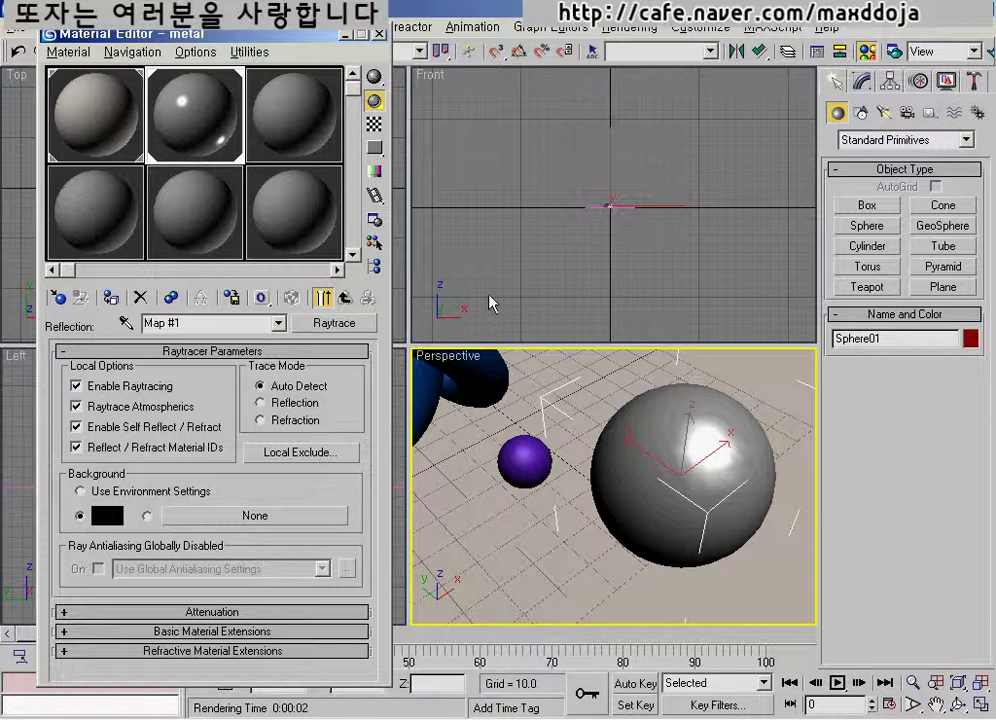
left_click(750, 48)
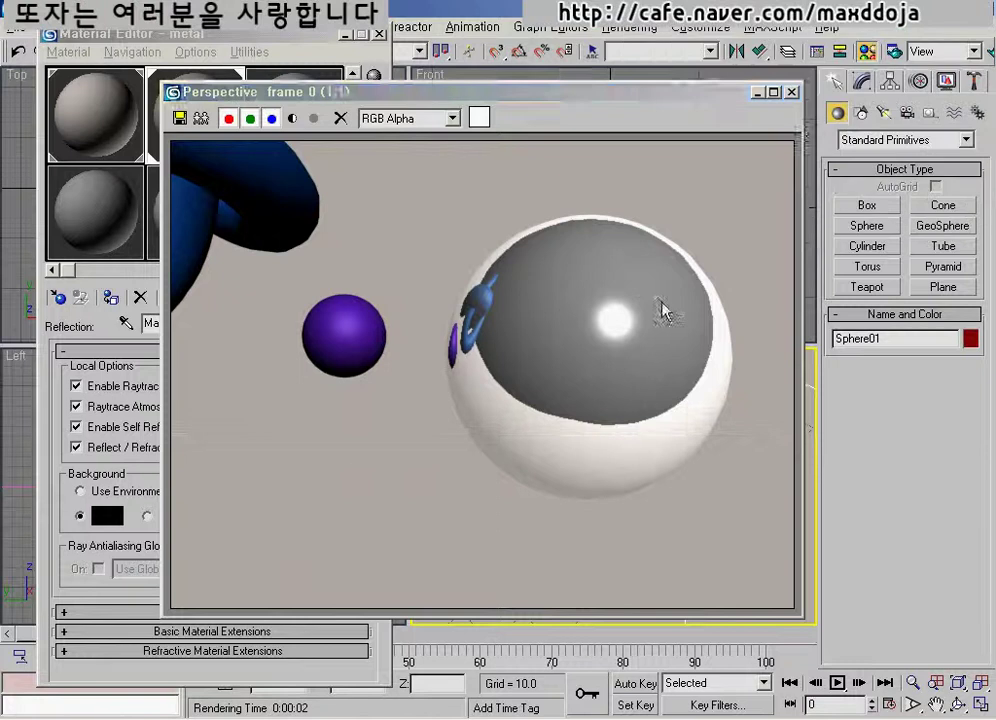
left_click(795, 95)
Set the Raytrace map's background color to blue with hue 168, saturation 255 and value 247, and test-render the Perspective viewport.
left_click(107, 515)
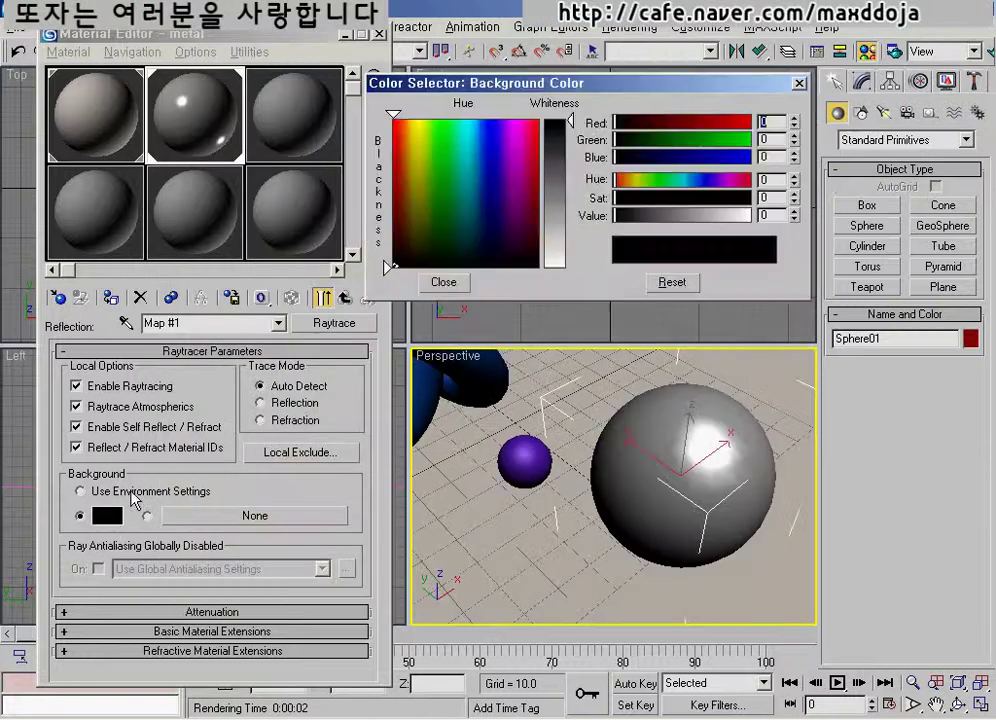
left_click(490, 125)
left_click(978, 49)
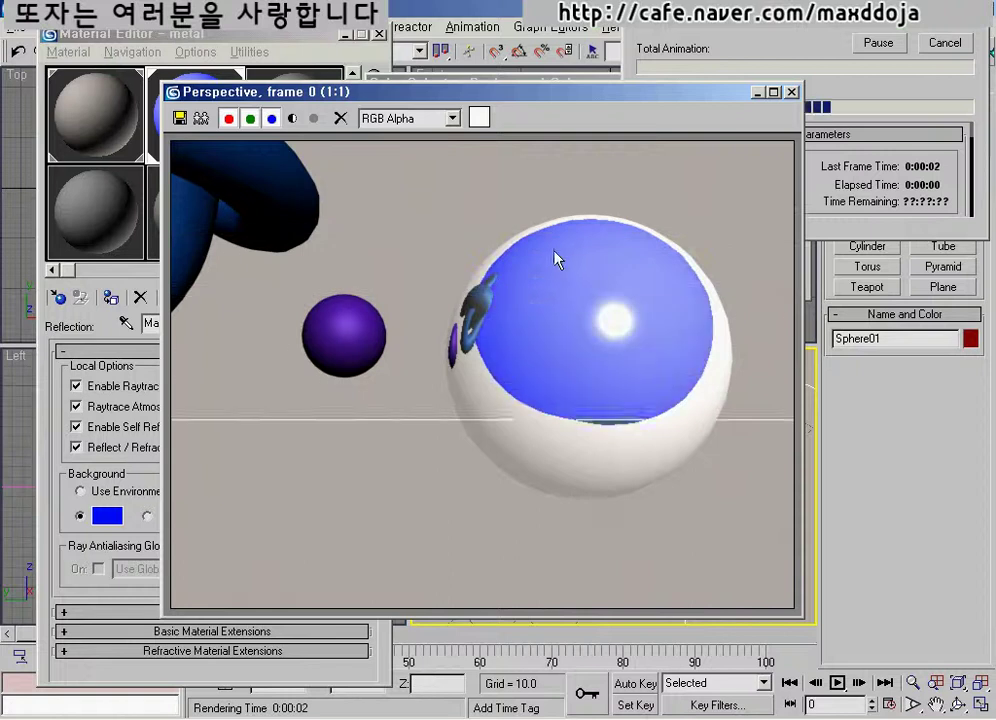
left_click(790, 95)
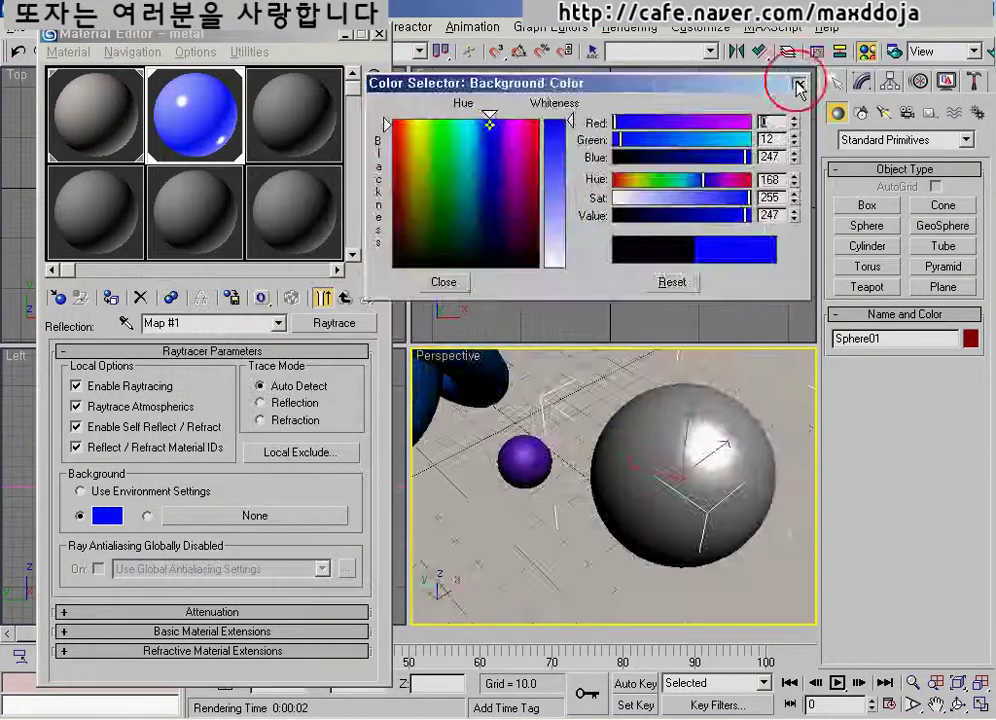
left_click(796, 81)
Lower the Perspective view angle to the plane's horizon and examine the empty areas above the plane.
middle_click_drag(600, 500, 704, 456, "alt")
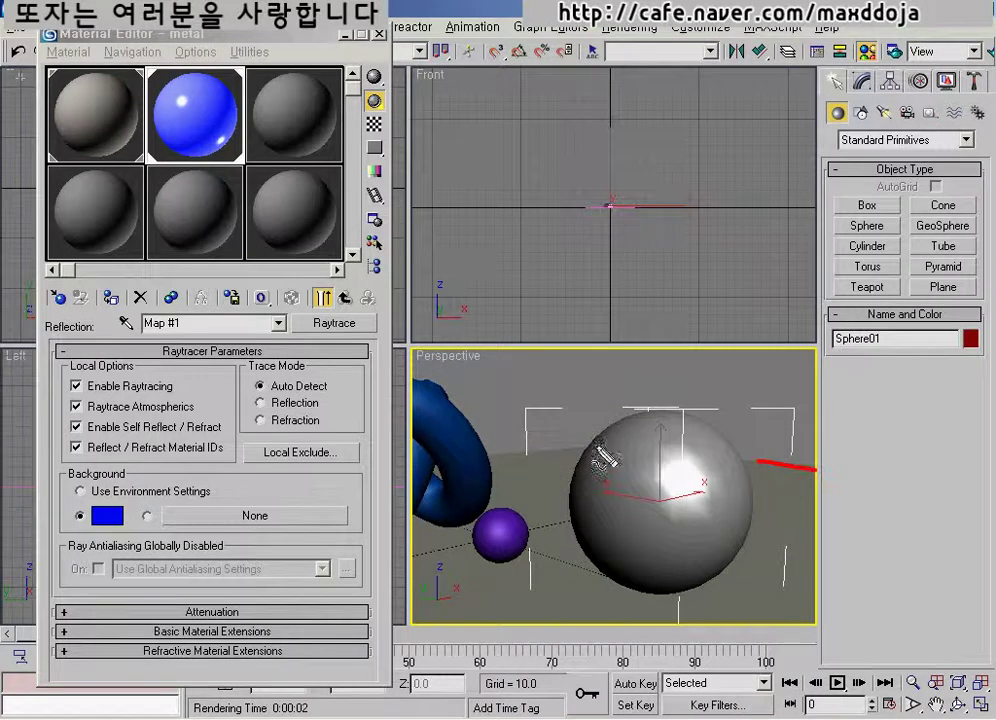
left_click_drag(598, 455, 463, 468)
mouse_move(528, 378)
left_mouse_down()
mouse_move(515, 388)
mouse_move(526, 376)
left_mouse_up()
left_click_drag(755, 376, 758, 384)
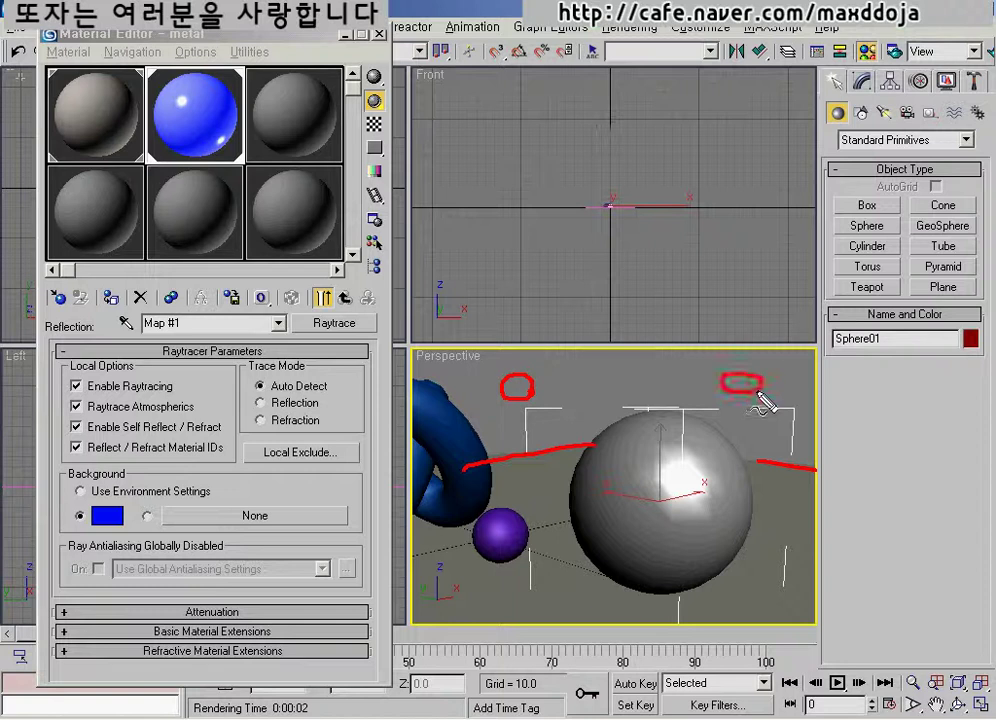
key("Escape")
Open the Environment settings to check the Background color, and close them.
left_click(630, 27)
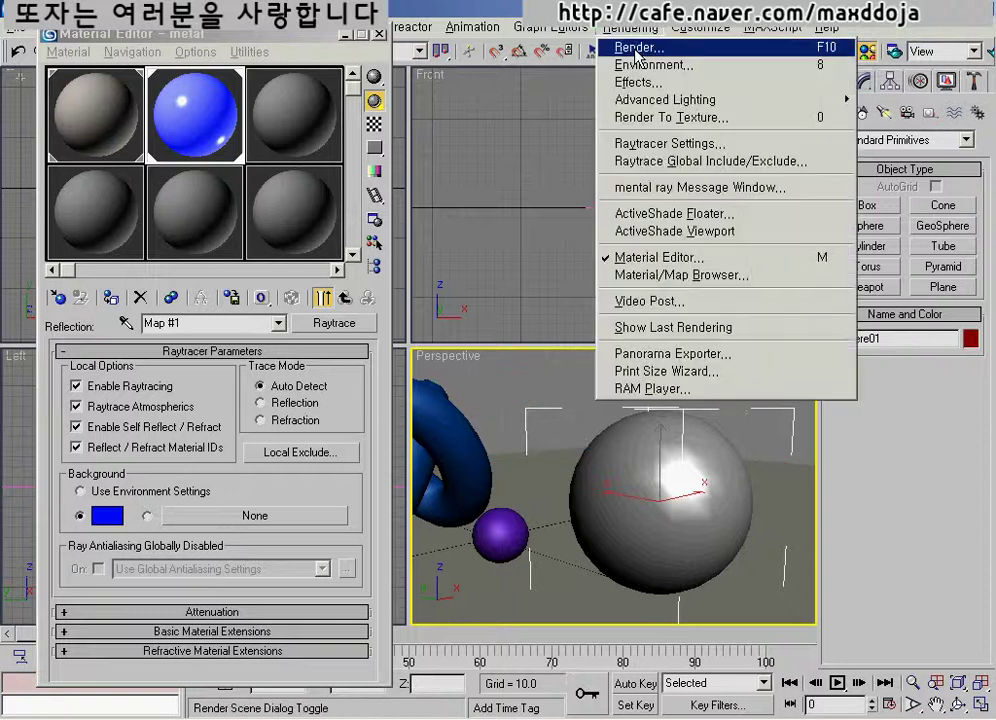
left_click(635, 65)
left_click(379, 67)
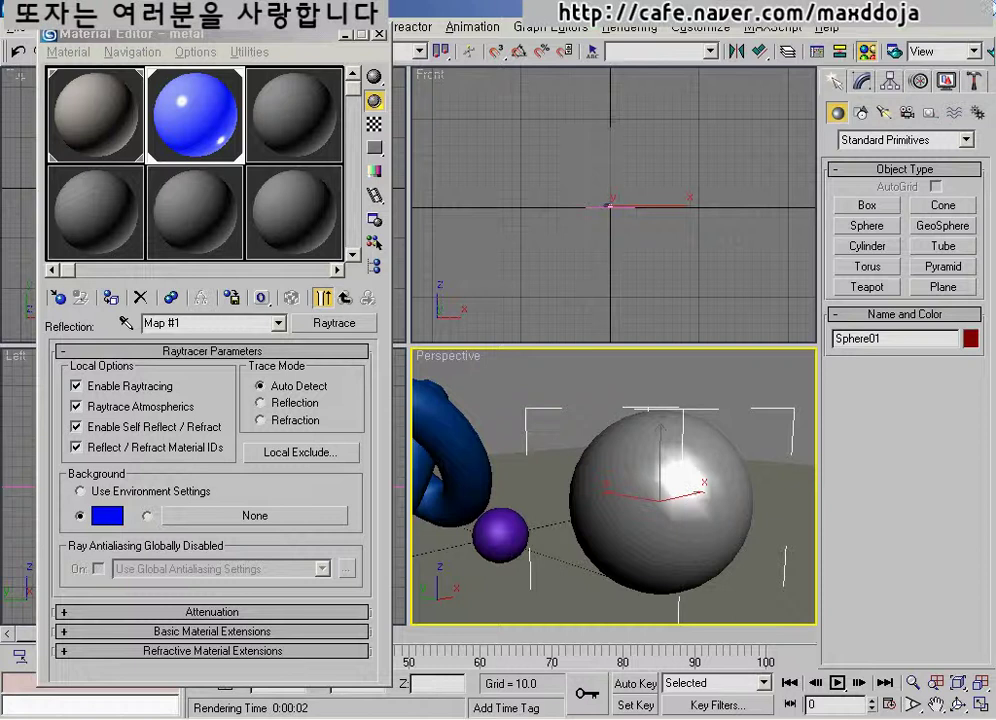
Render the lowered Perspective view and compare the scene background with the background reflected on the large sphere.
left_click(990, 55)
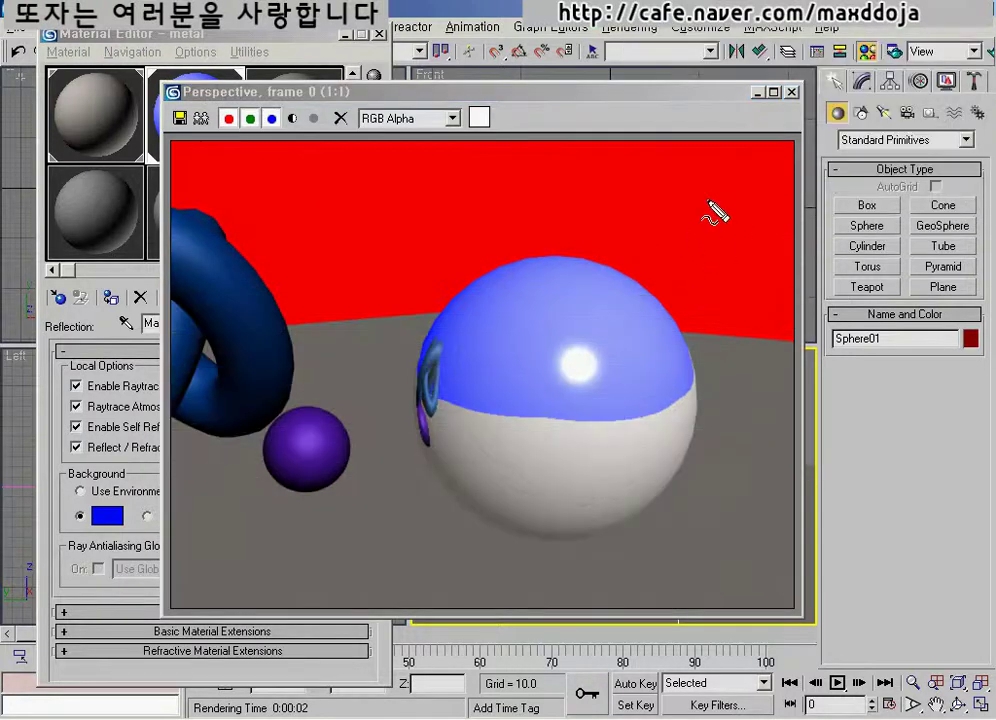
left_click_drag(749, 370, 748, 338)
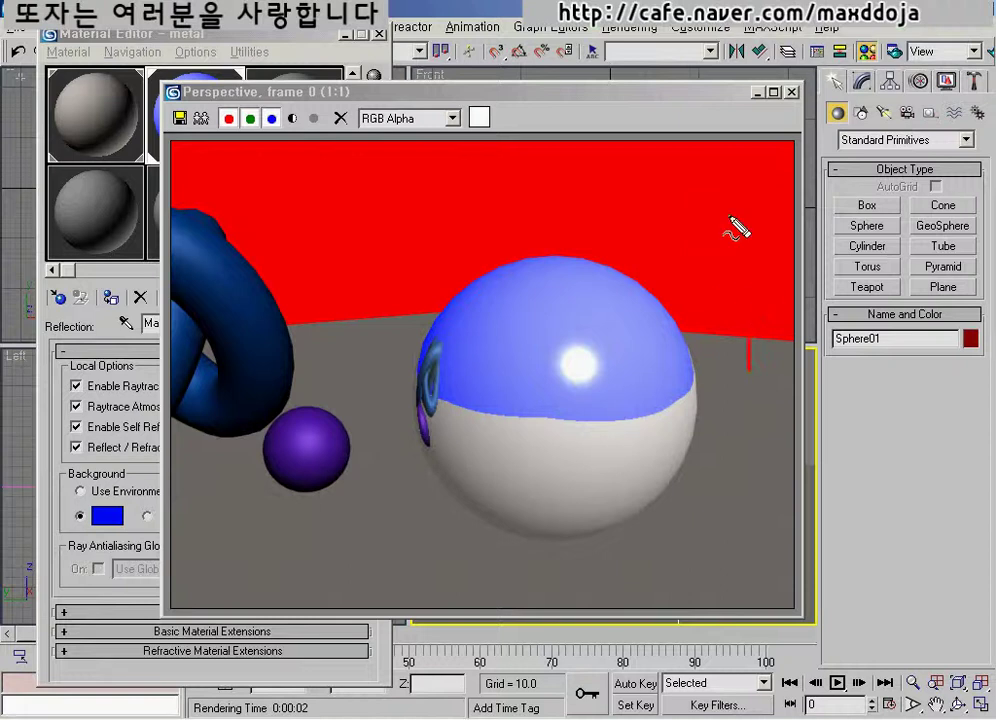
mouse_move(535, 385)
left_mouse_down()
mouse_move(535, 330)
mouse_move(540, 348)
left_mouse_up()
left_click_drag(655, 300, 655, 326)
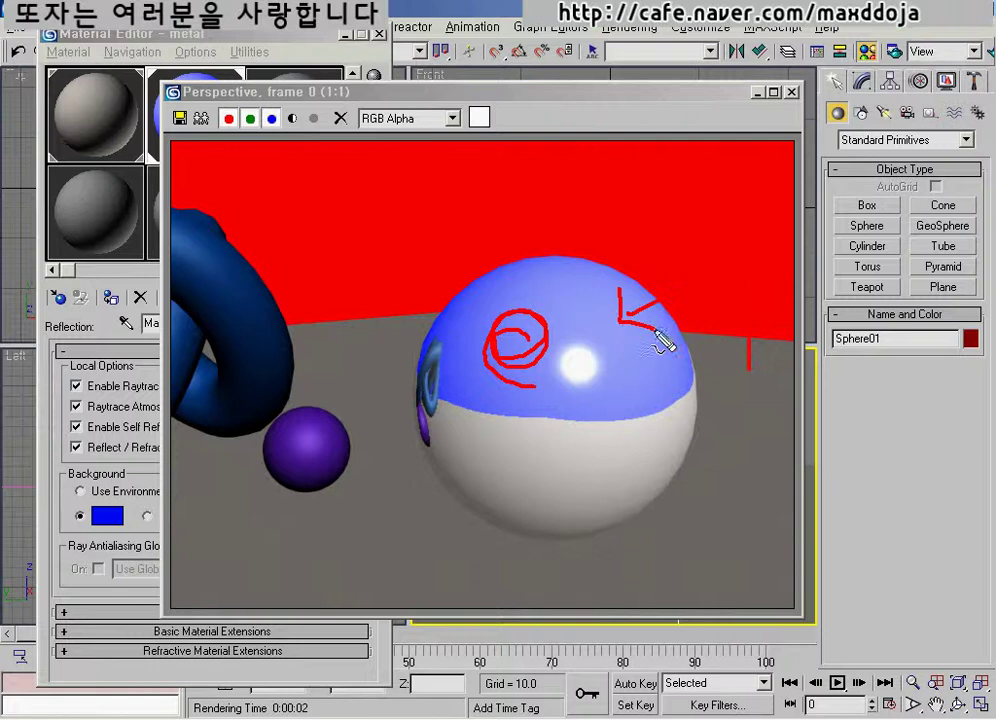
Compare the blue reflected on the rendered sphere with the Raytrace map's background color, and close the render.
left_click_drag(633, 392, 530, 395)
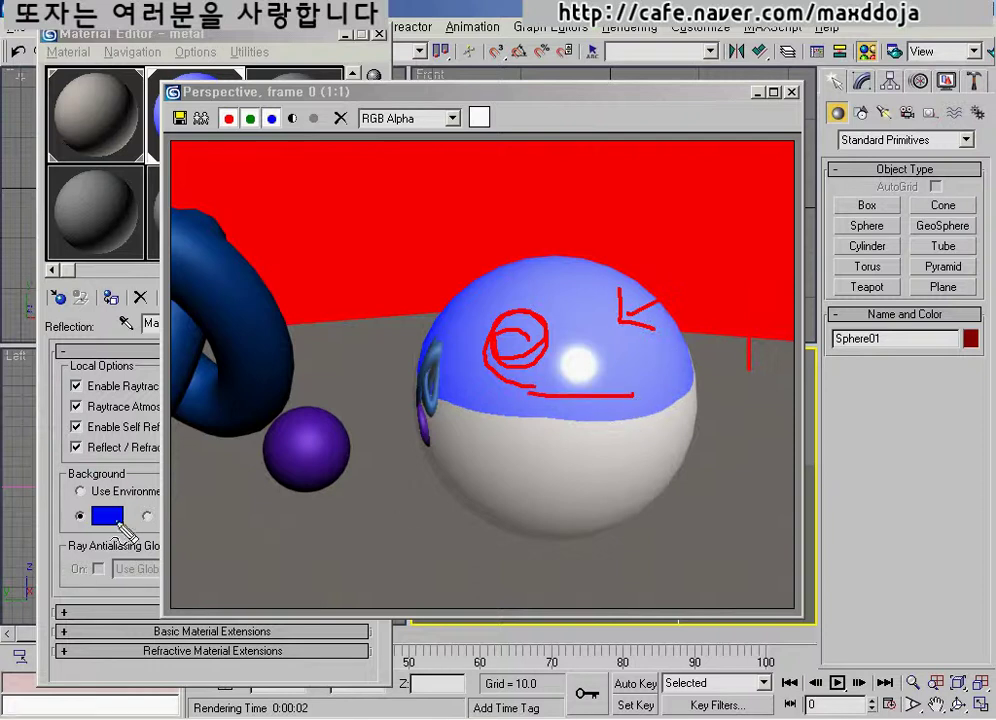
mouse_move(122, 526)
left_mouse_down()
mouse_move(72, 520)
mouse_move(118, 508)
left_mouse_up()
key("Escape")
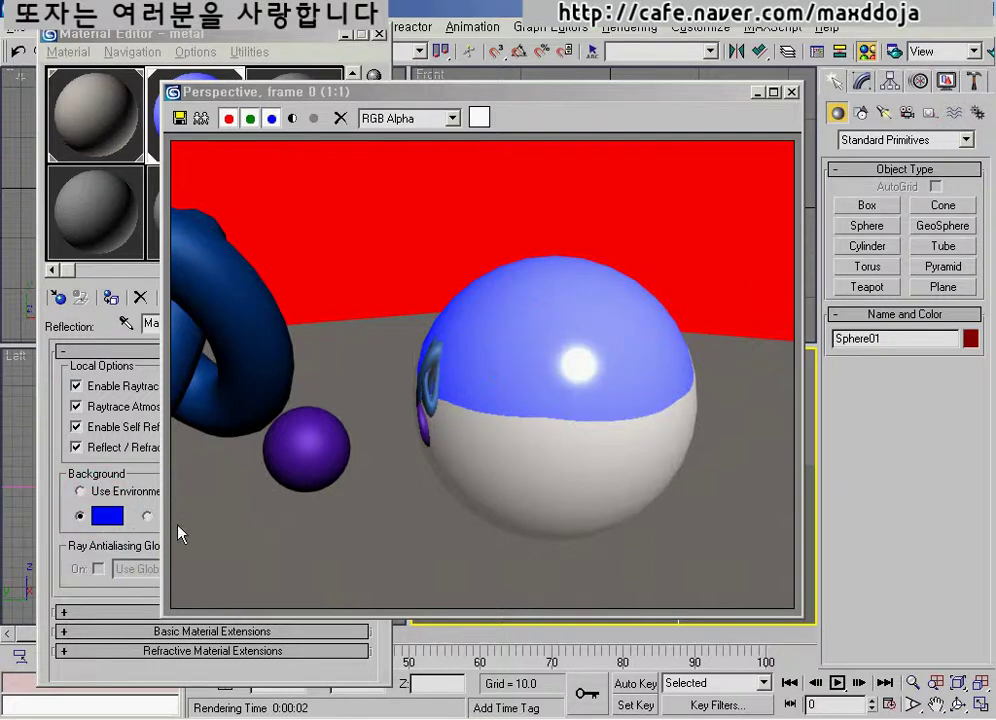
left_click(790, 91)
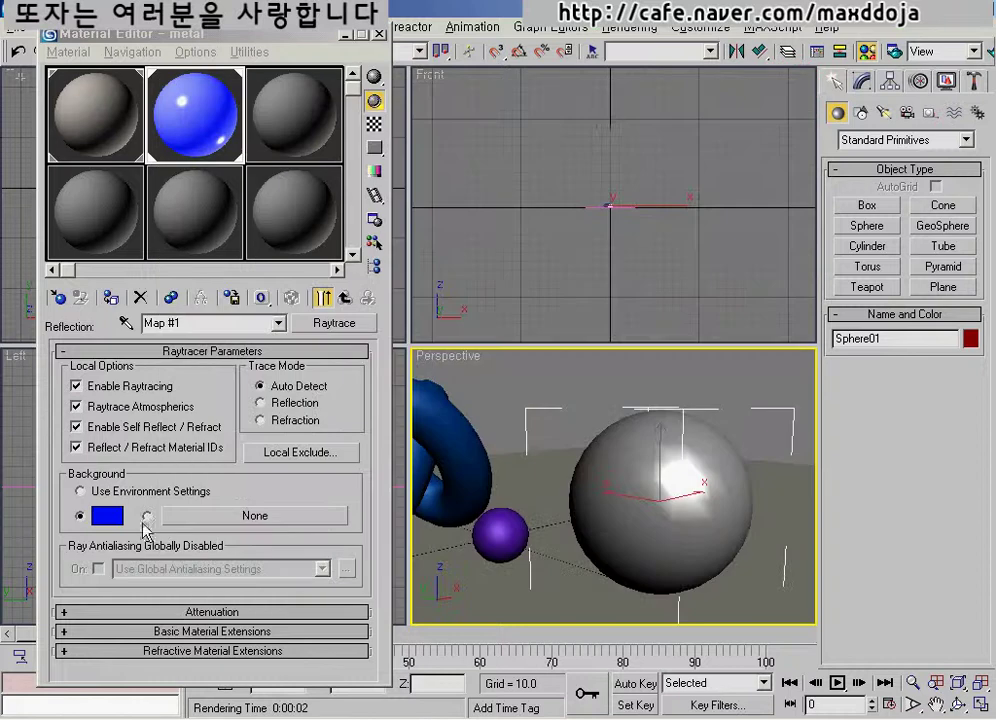
Switch the Raytrace map's background from the solid color to a map and choose Bitmap as its type.
left_click(148, 516)
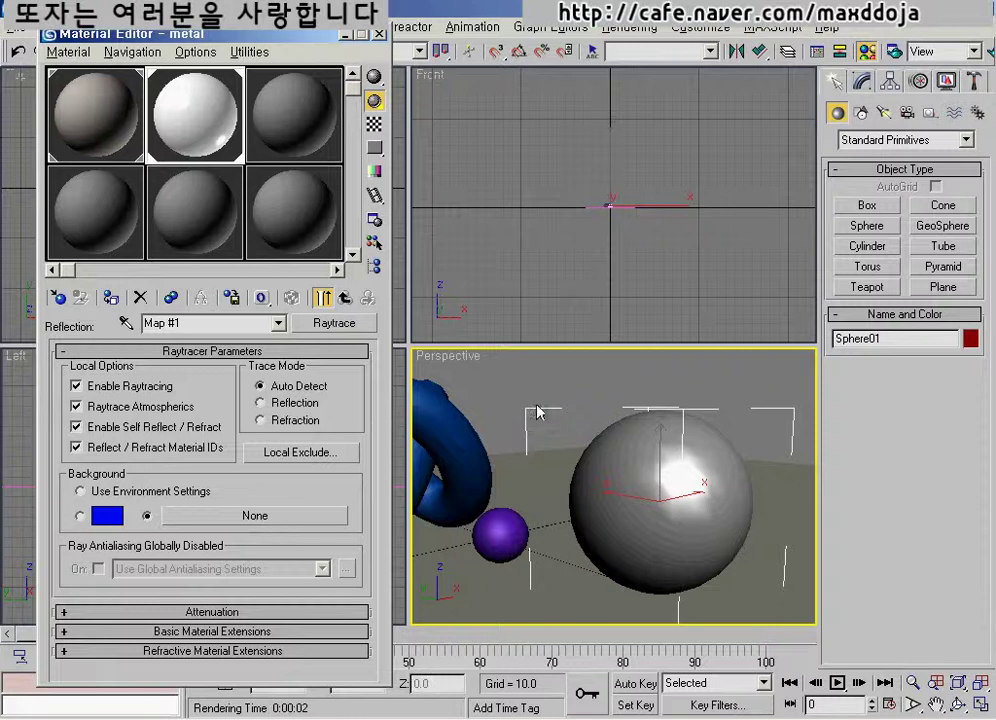
scroll(605, 442, "down", 6)
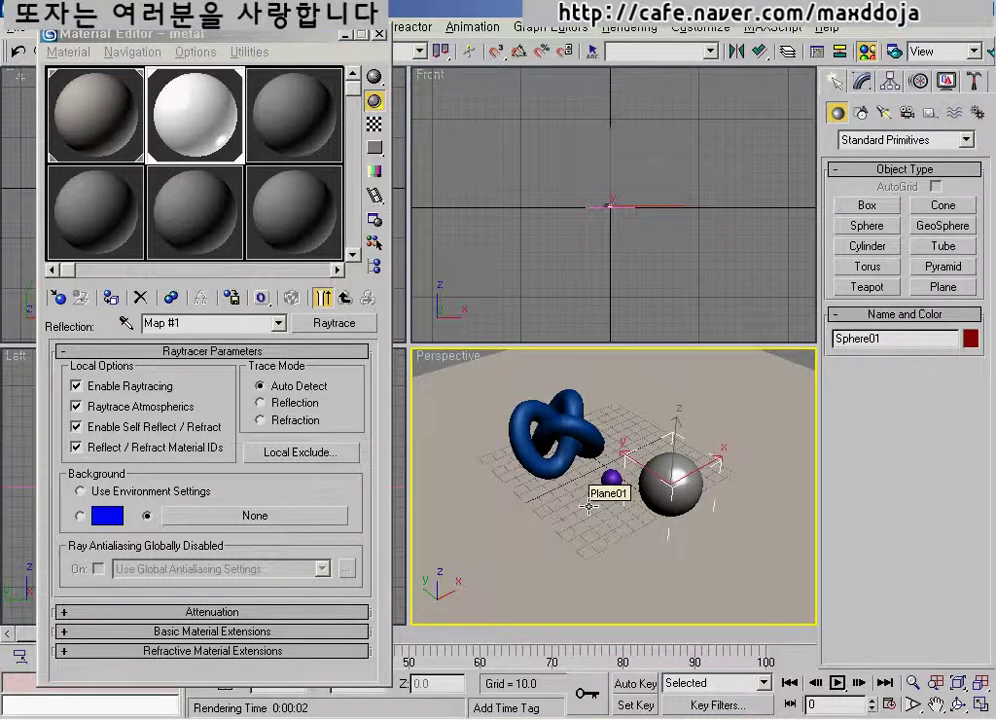
scroll(588, 507, "down", 2)
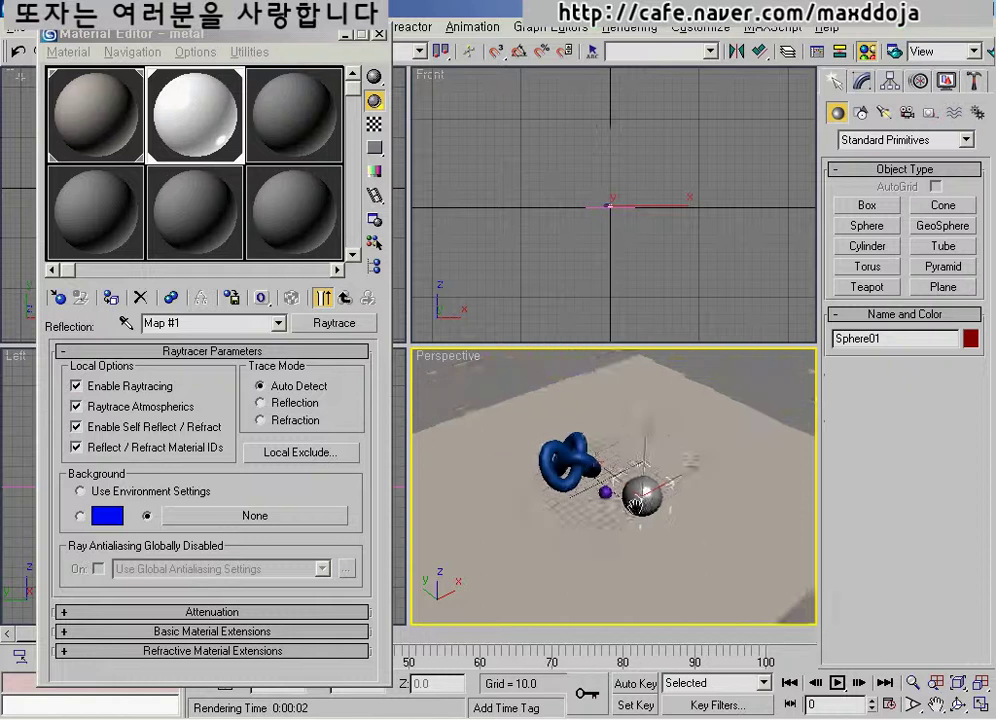
scroll(631, 495, "up", 7)
scroll(631, 495, "down", 6)
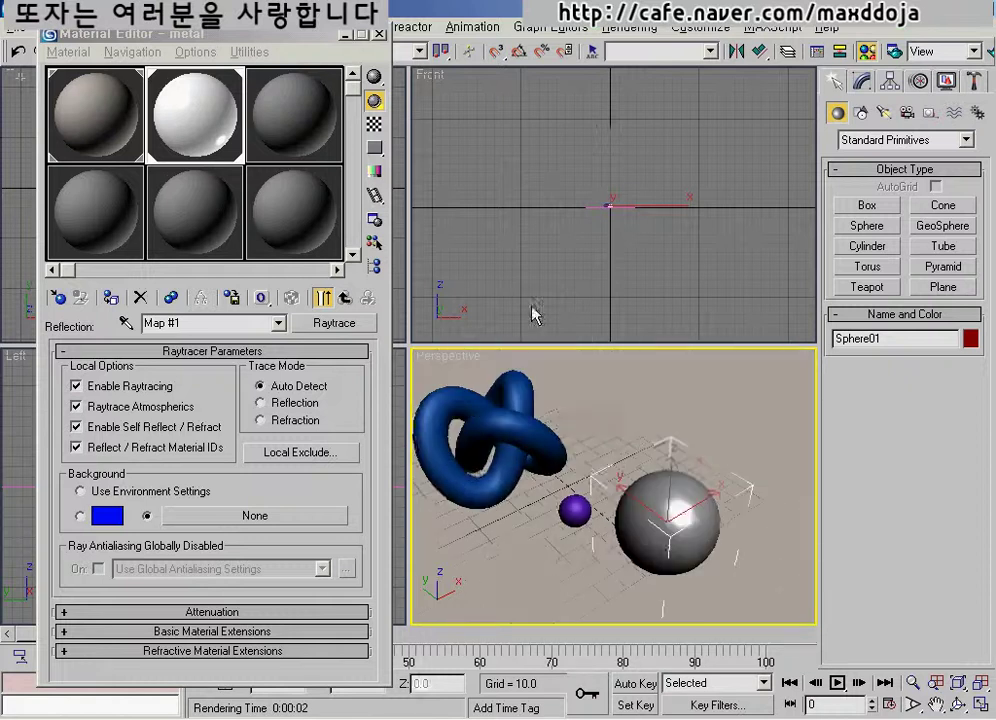
scroll(615, 481, "down", 4)
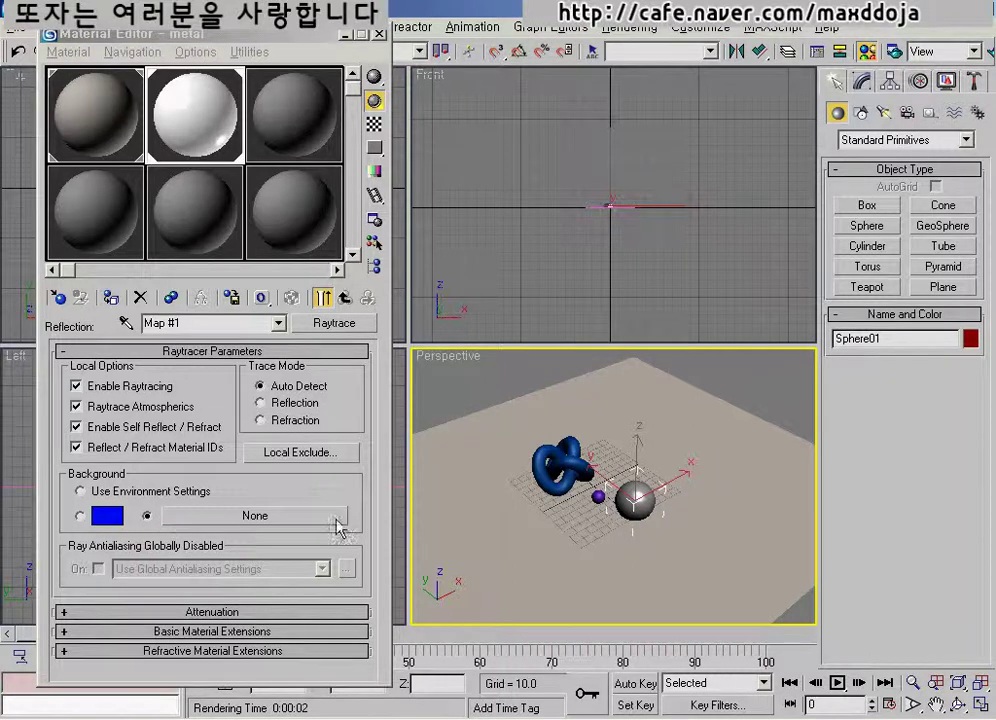
left_click(262, 516)
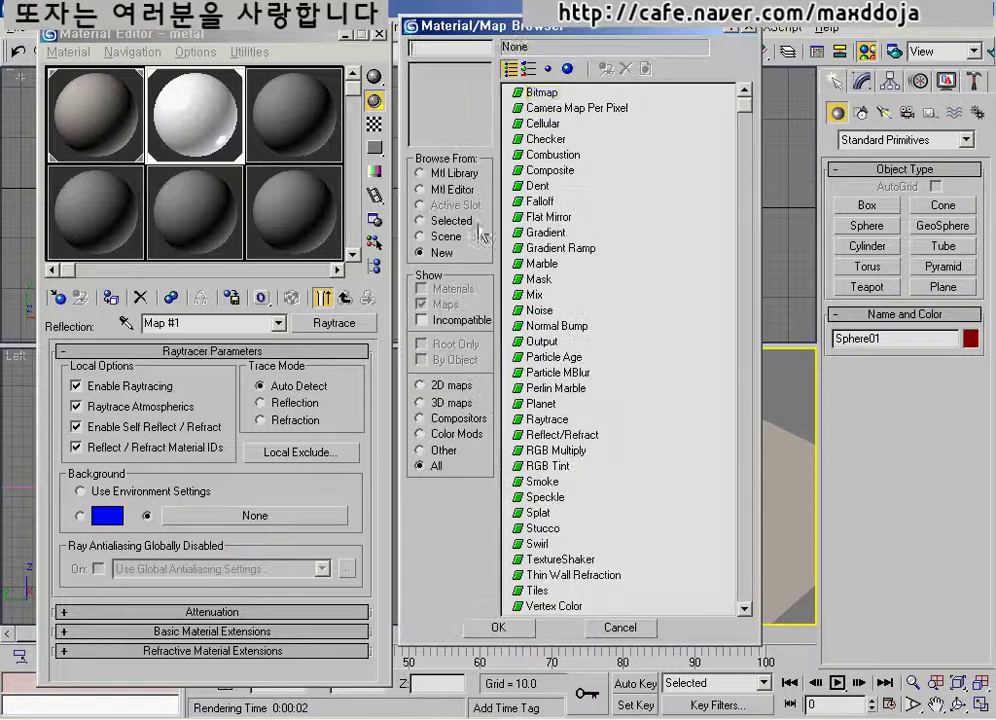
key("Return")
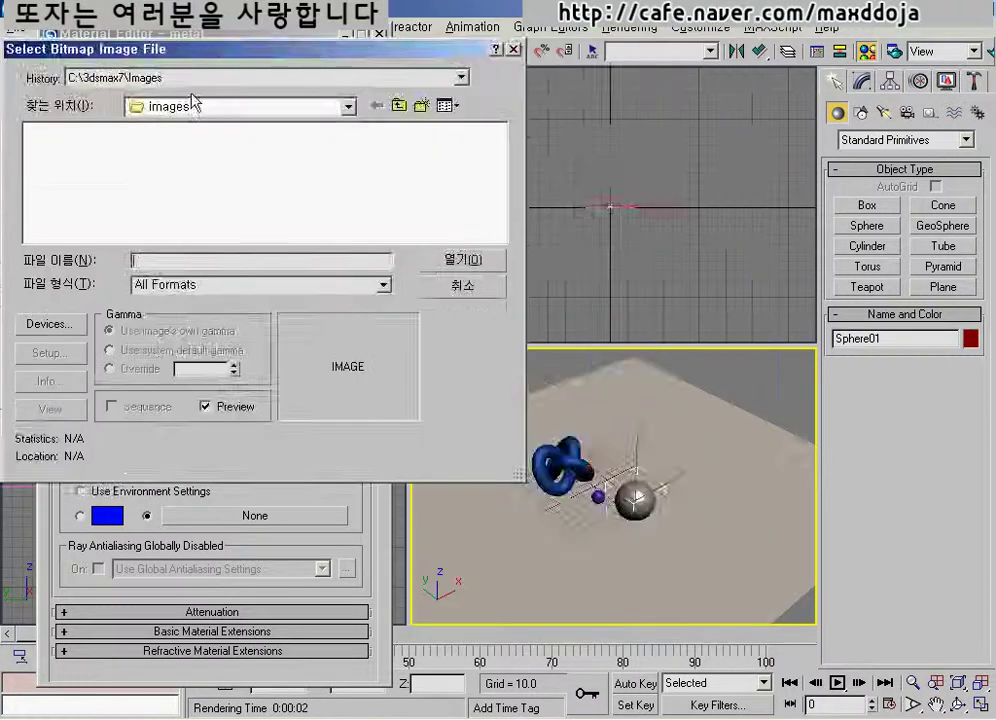
Browse to D:\Maps\hdri and select the image kinsky_s.jpg for the bitmap.
left_click_drag(191, 49, 436, 102)
left_click(481, 161)
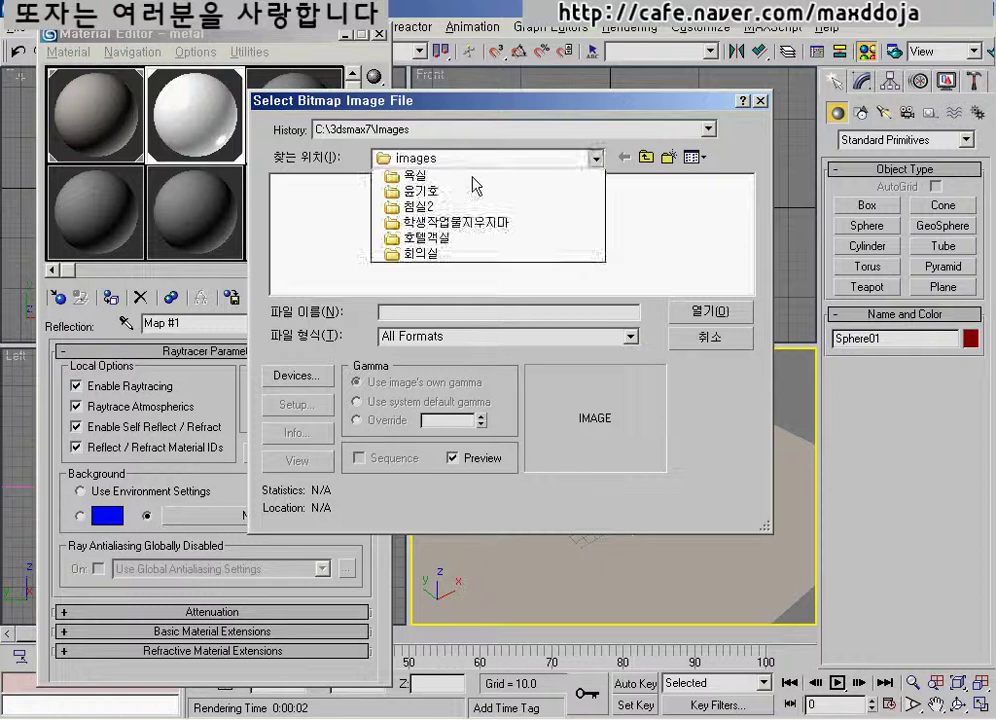
left_click(442, 290)
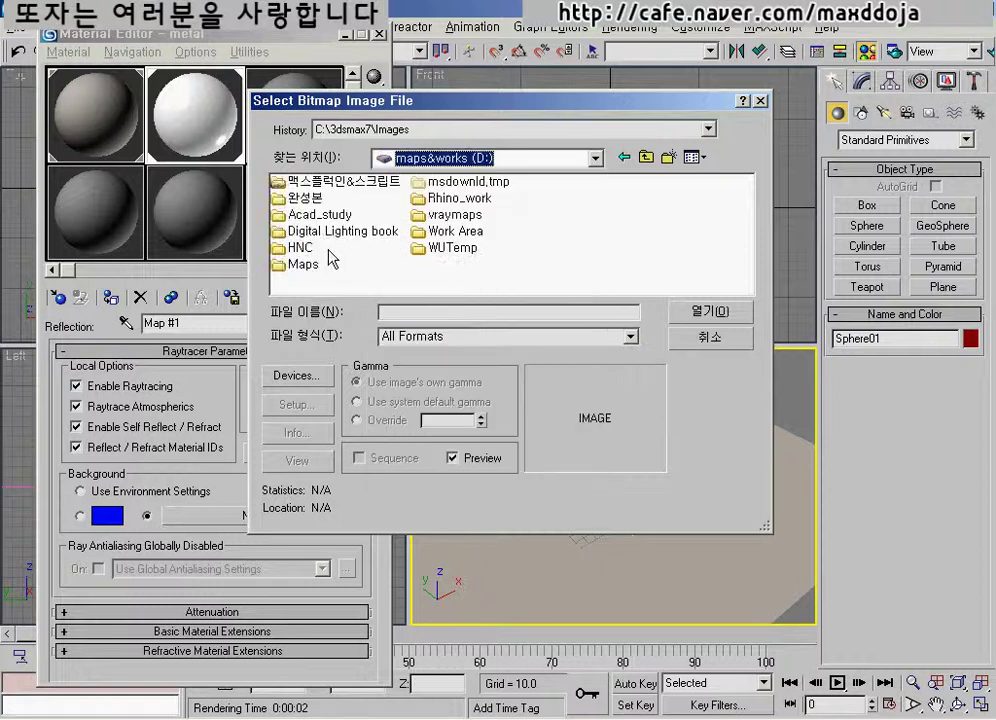
double_click(300, 265)
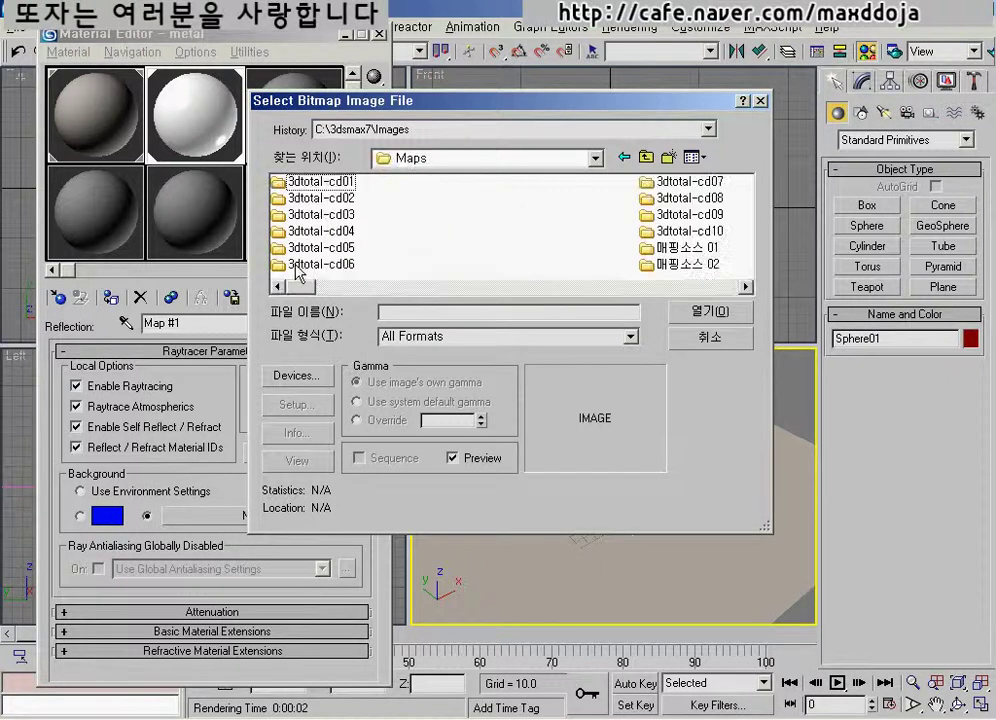
left_click(745, 287)
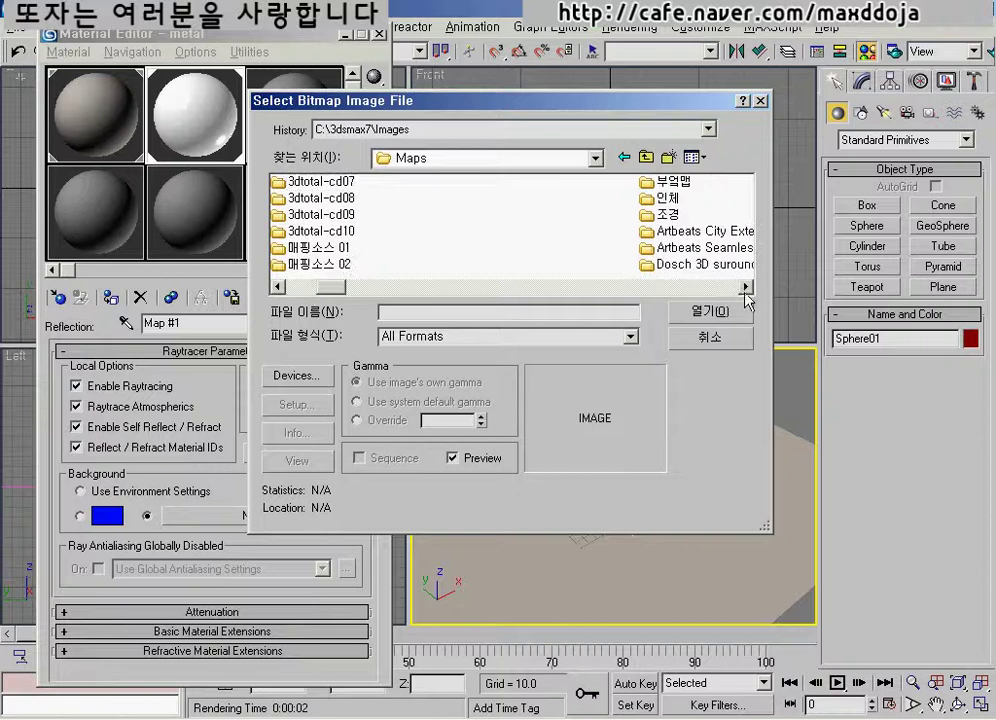
left_click(745, 287)
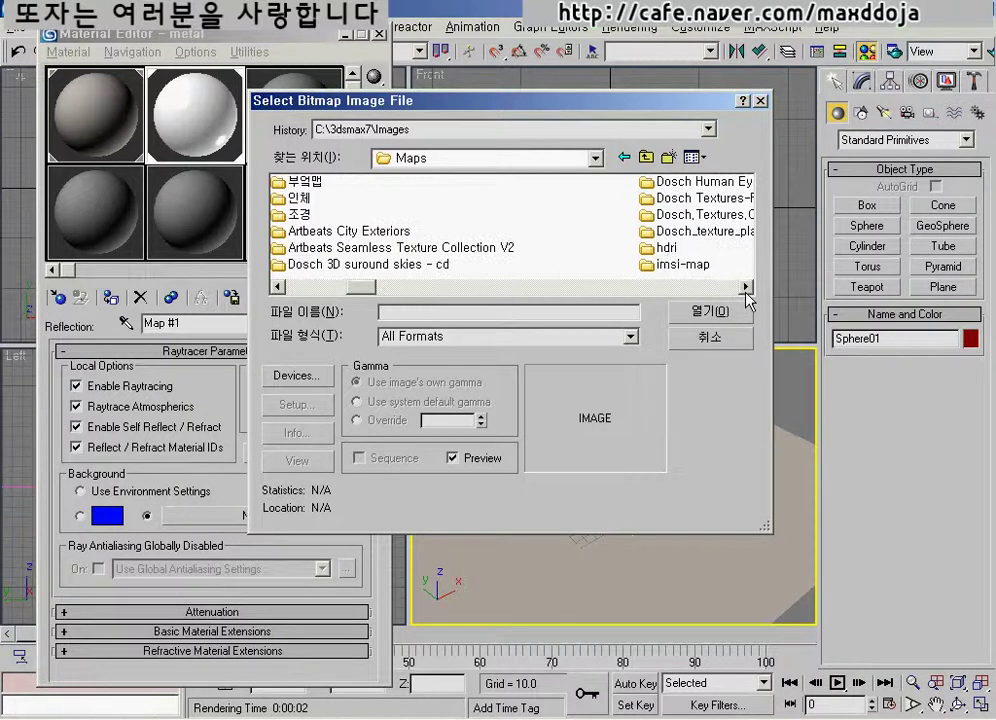
double_click(665, 247)
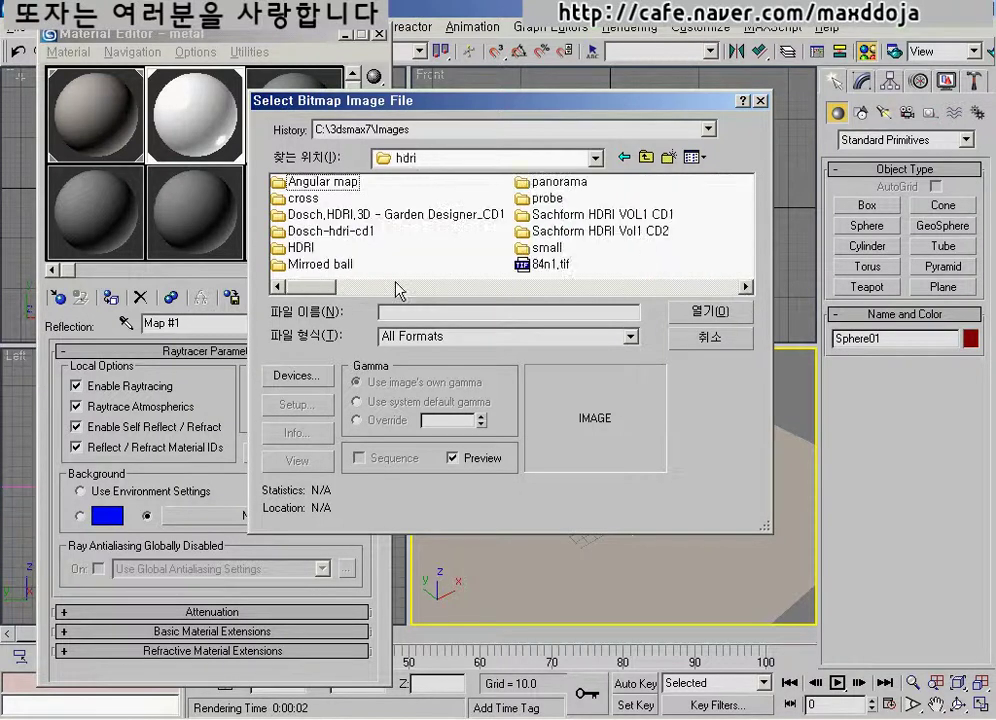
left_click_drag(340, 287, 445, 293)
left_click(549, 266)
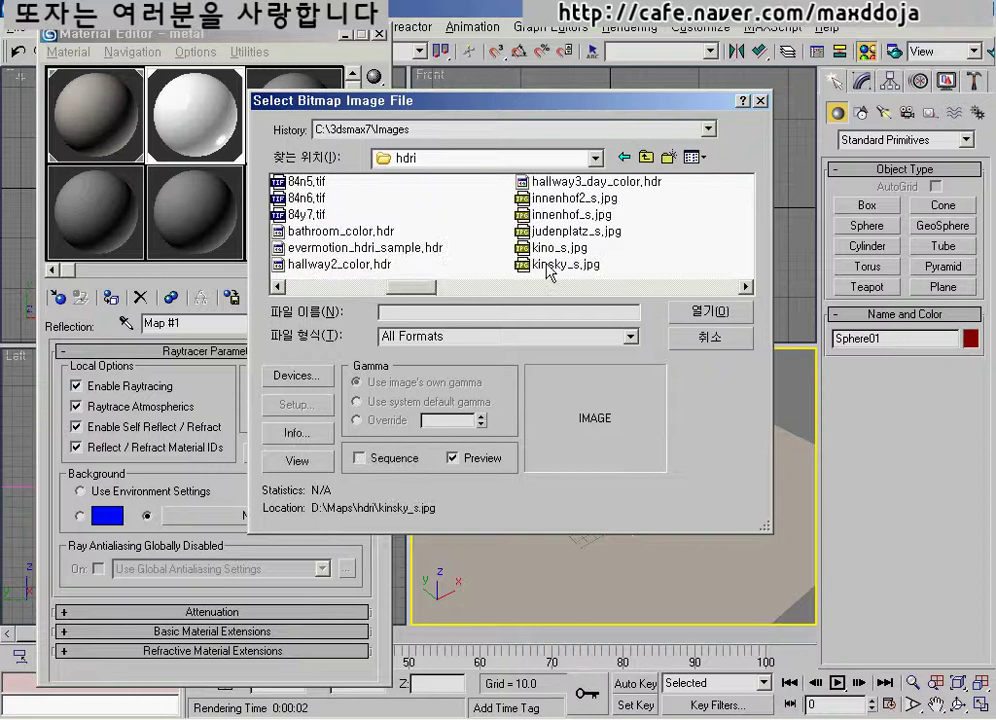
View kinsky_s.jpg at 1:1 in a preview window large enough to show the panorama.
left_click(290, 461)
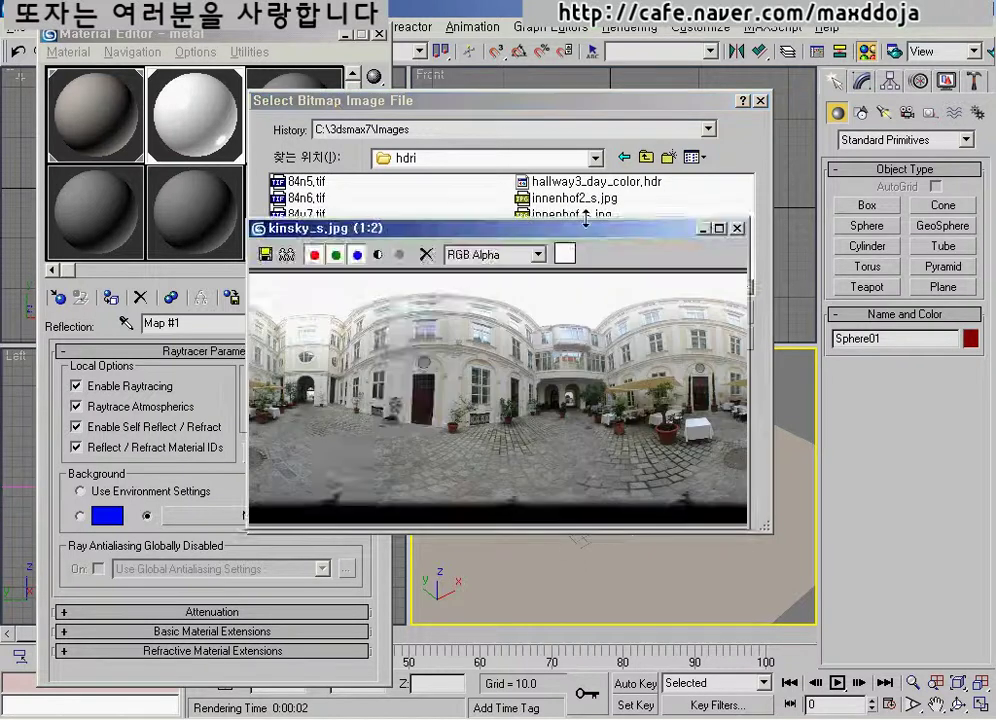
left_click_drag(580, 228, 348, 112)
scroll(265, 160, "up", 1)
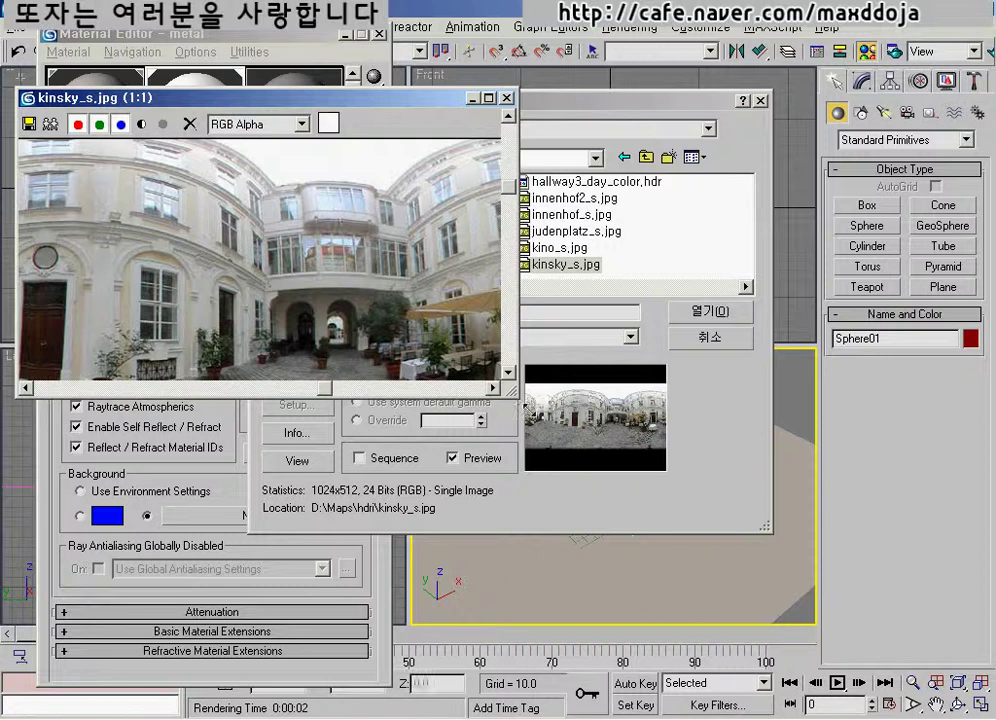
left_click_drag(512, 393, 988, 706)
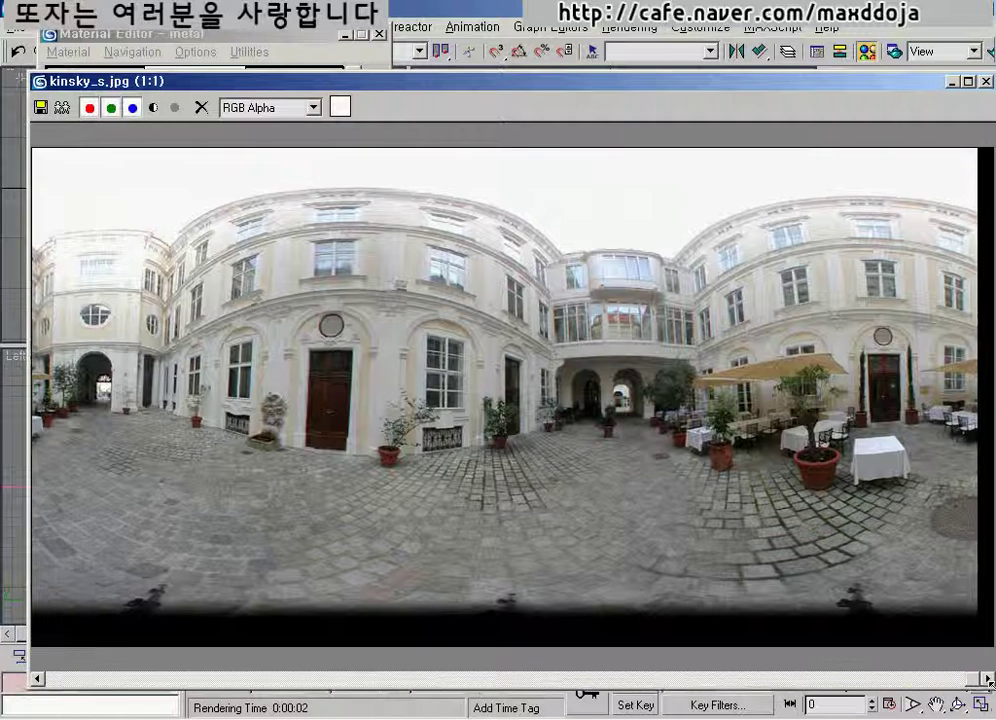
left_click_drag(985, 660, 988, 690)
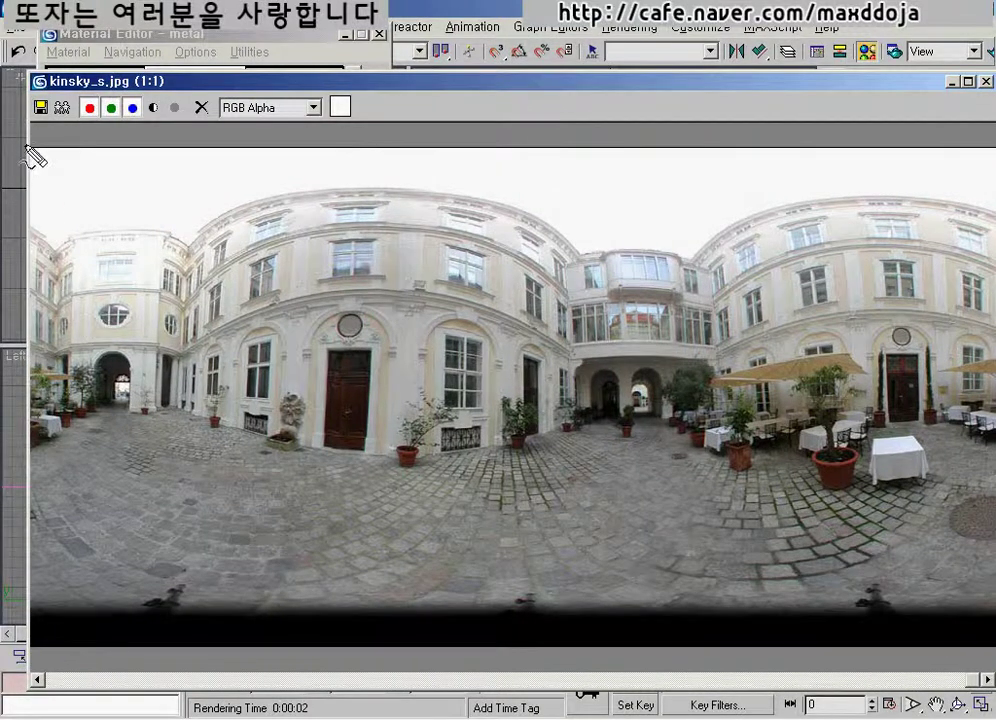
Examine the outline of the courtyard panorama and how the image would wrap around a scene as a cylinder or sphere.
left_click_drag(28, 150, 40, 594)
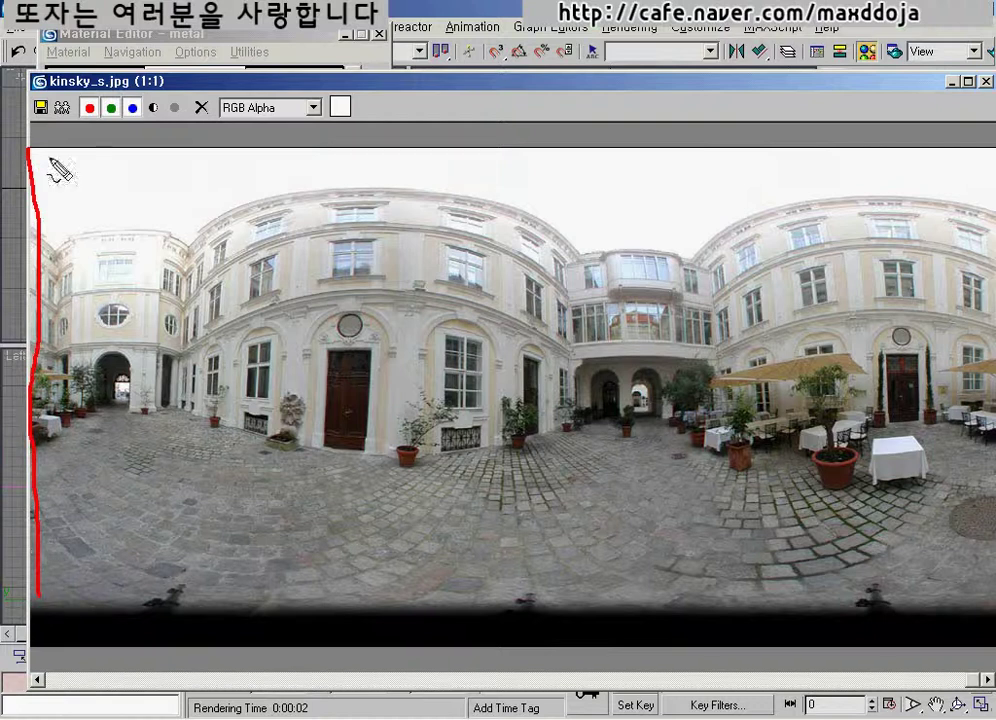
mouse_move(80, 157)
left_mouse_down()
mouse_move(200, 175)
mouse_move(988, 178)
mouse_move(969, 556)
mouse_move(658, 636)
mouse_move(60, 628)
mouse_move(47, 520)
left_mouse_up()
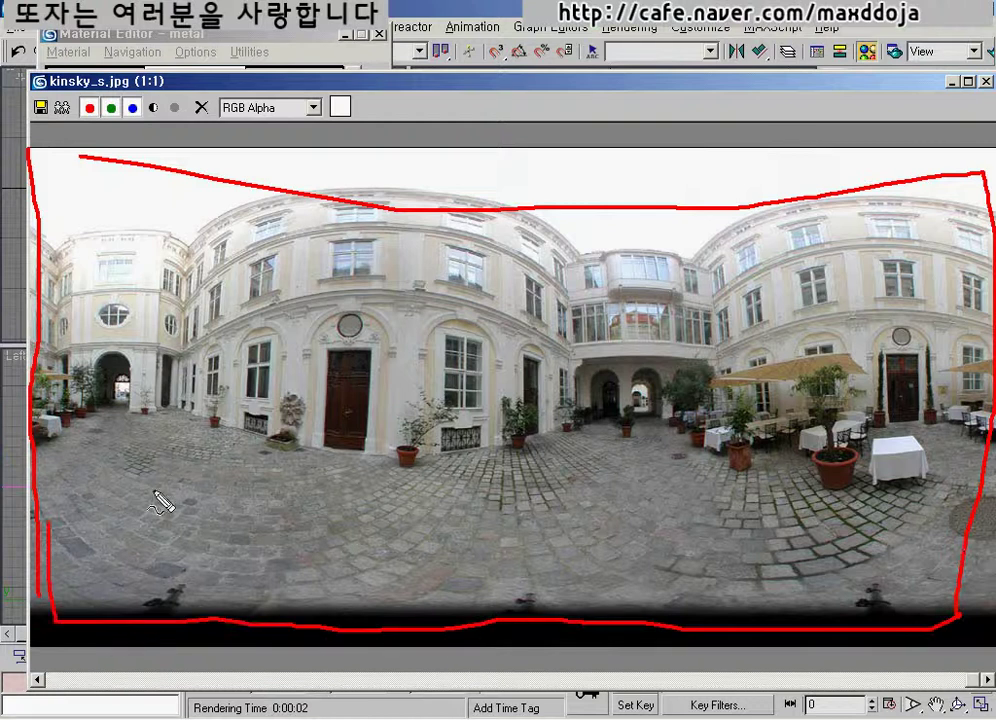
mouse_move(420, 178)
left_mouse_down()
mouse_move(430, 207)
mouse_move(413, 456)
mouse_move(600, 452)
left_mouse_up()
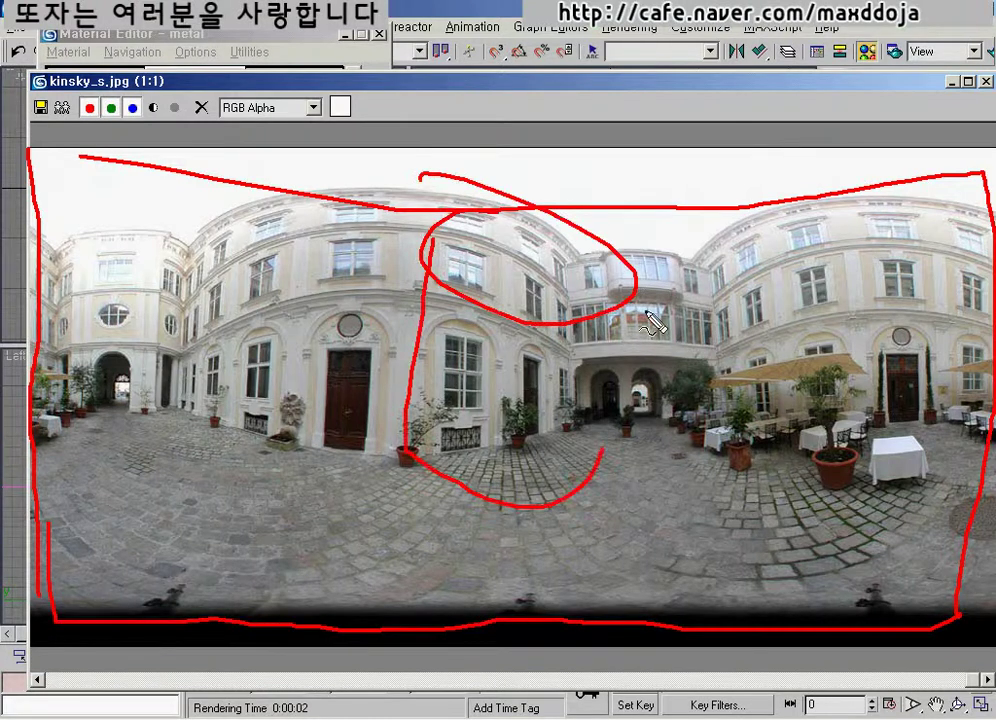
left_click_drag(628, 290, 596, 527)
mouse_move(385, 265)
left_mouse_down()
mouse_move(447, 390)
mouse_move(611, 438)
mouse_move(629, 293)
mouse_move(485, 262)
mouse_move(397, 325)
left_mouse_up()
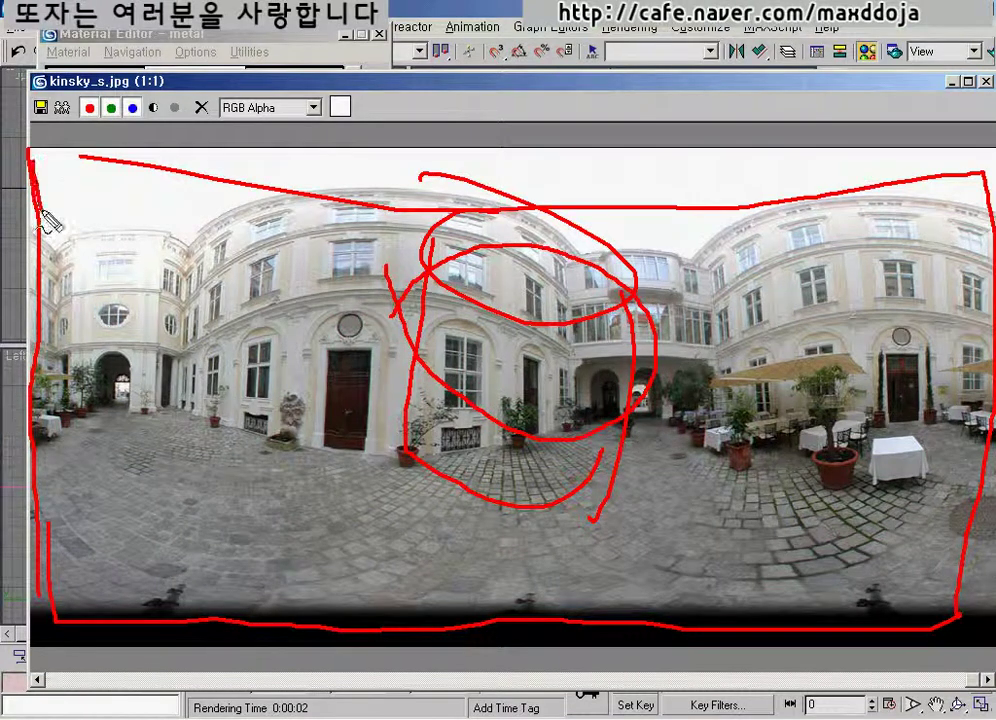
key("Escape")
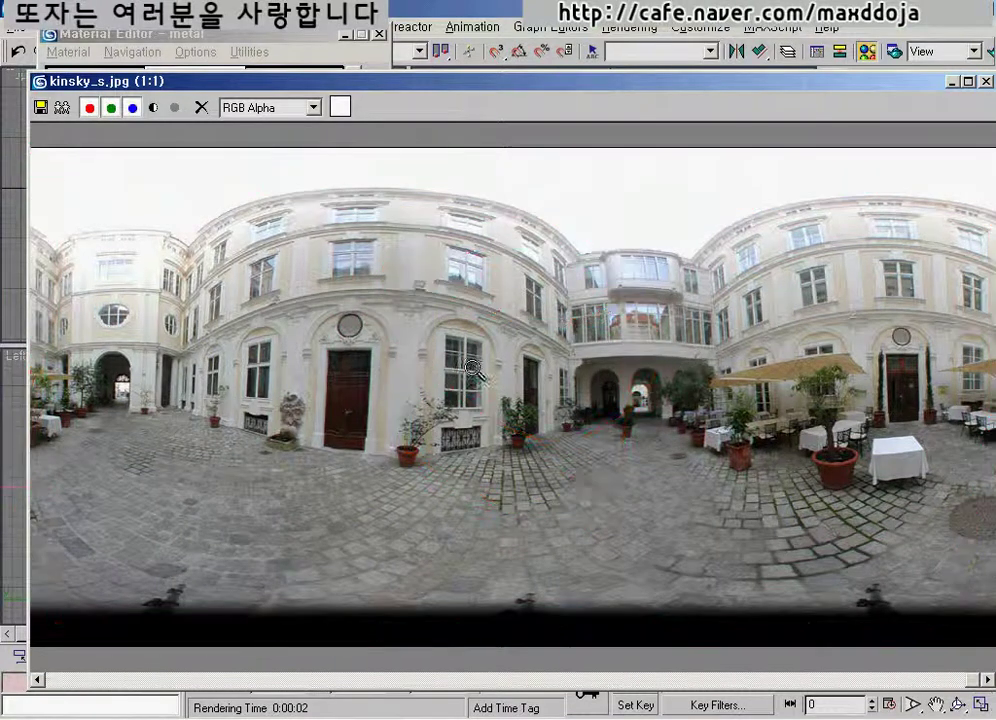
Show the whole panorama at 1:2, examine whether its two vertical edges match for a seamless wrap, and close the preview.
right_click(596, 462, "ctrl")
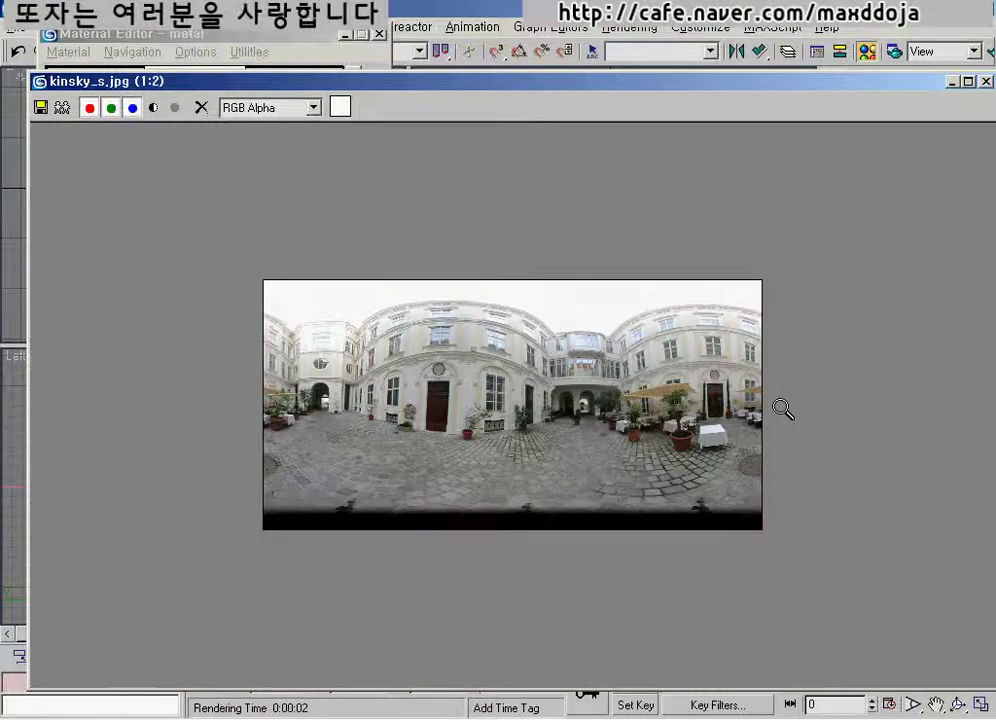
left_click_drag(760, 281, 765, 525)
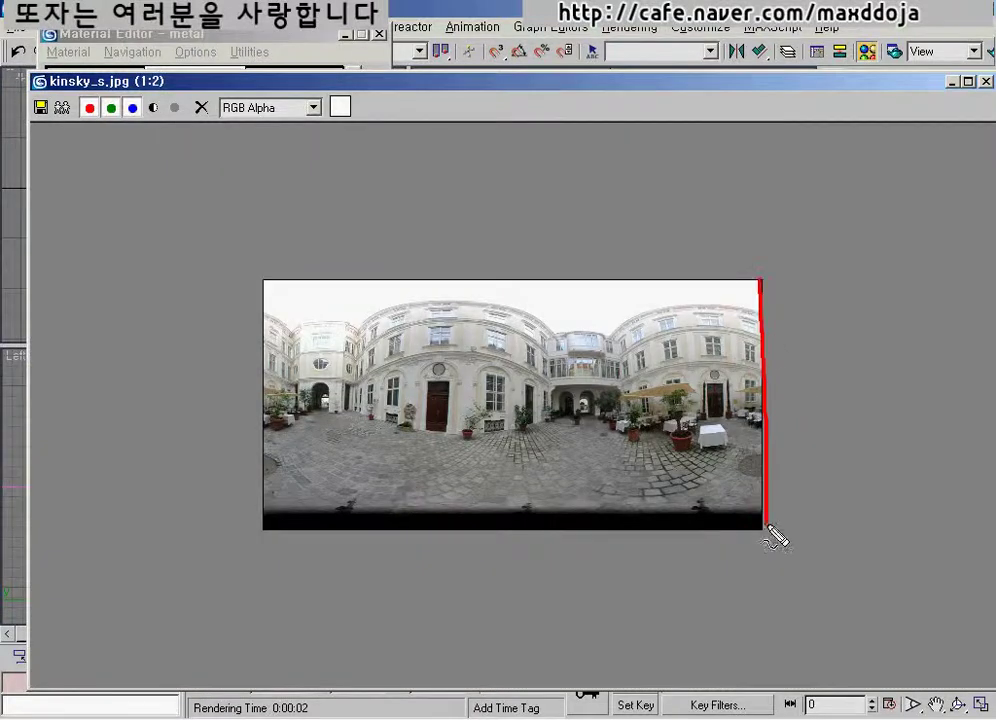
left_click_drag(259, 277, 260, 310)
left_click_drag(258, 498, 257, 535)
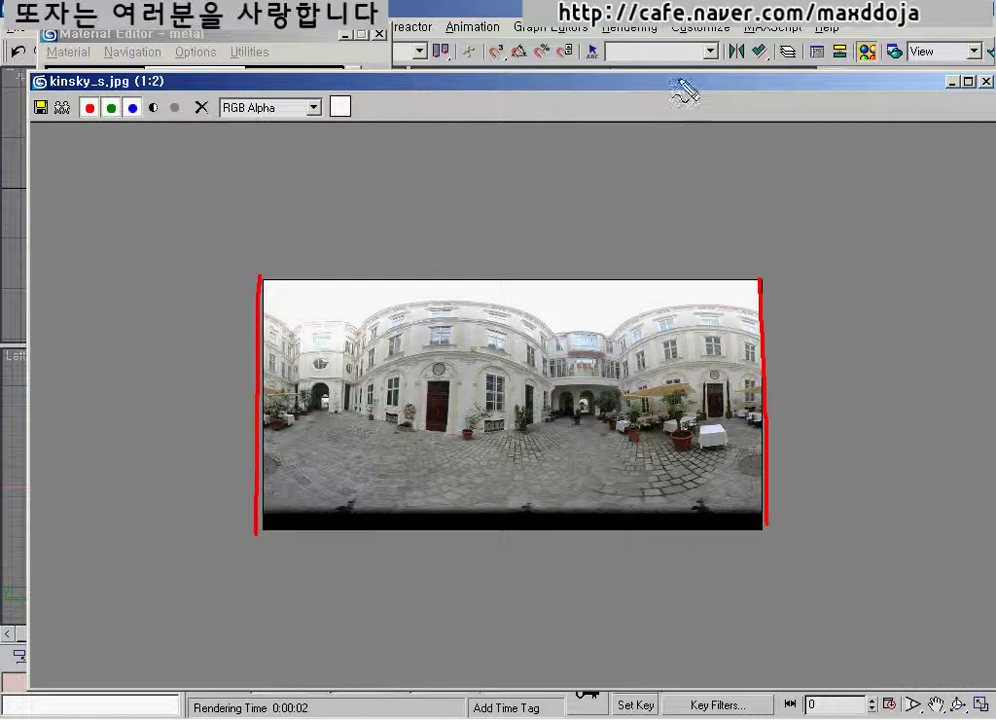
key("Escape")
left_click_drag(700, 90, 586, 113)
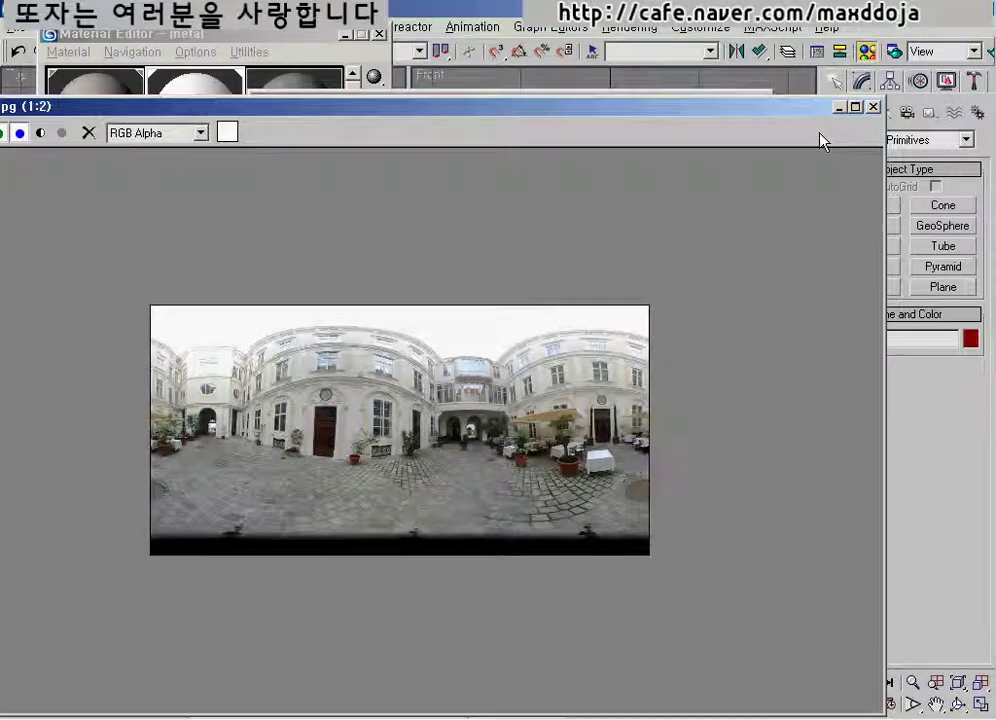
left_click(874, 104)
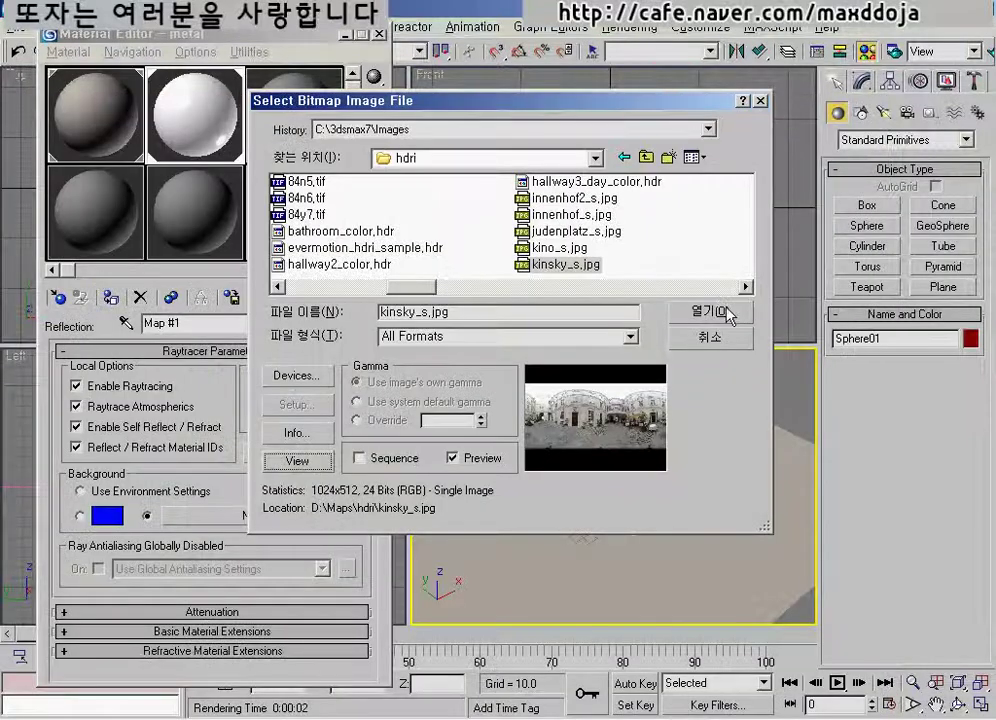